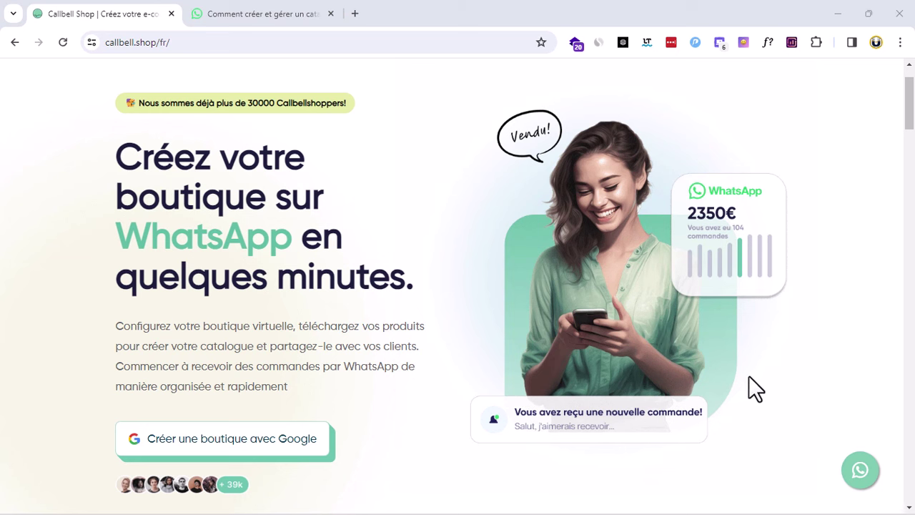
Scroll to the top of Callbell Shop and switch to the WhatsApp catalogue help article
scroll(748, 376, up, 1)
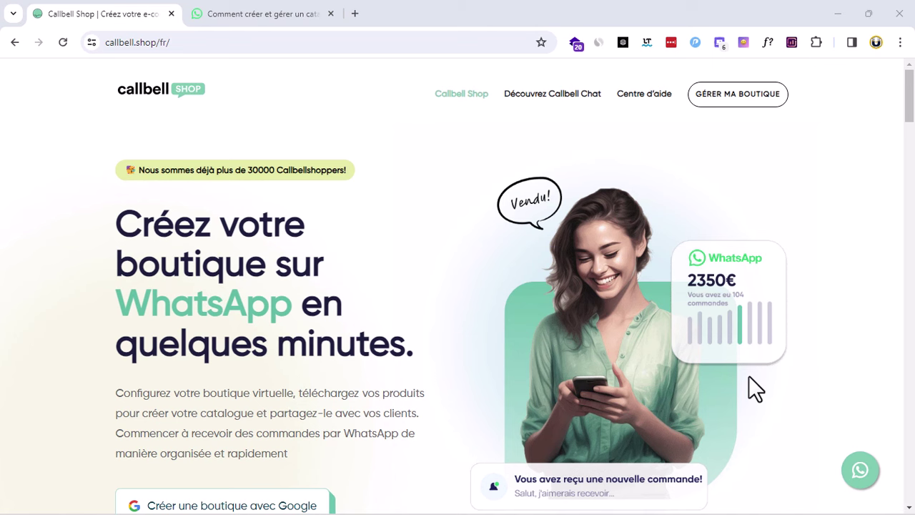
click(265, 13)
scroll(676, 397, down, 8)
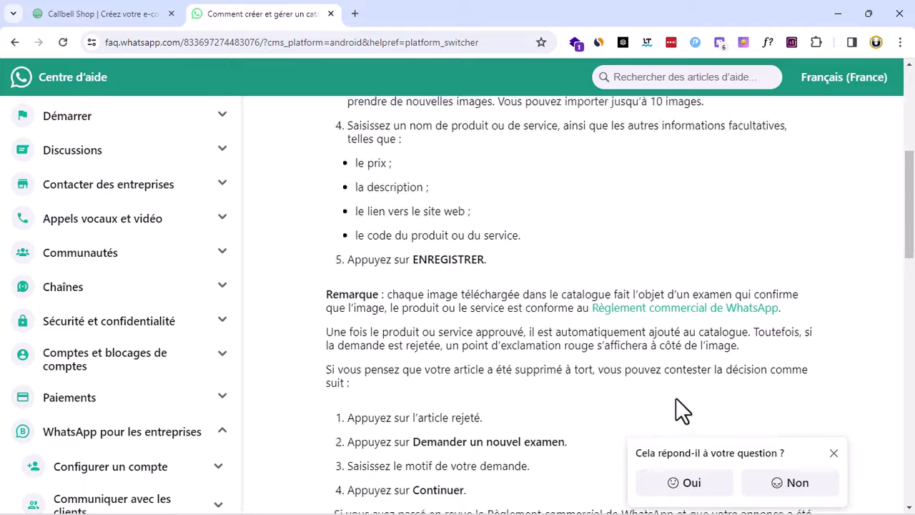
scroll(675, 397, up, 10)
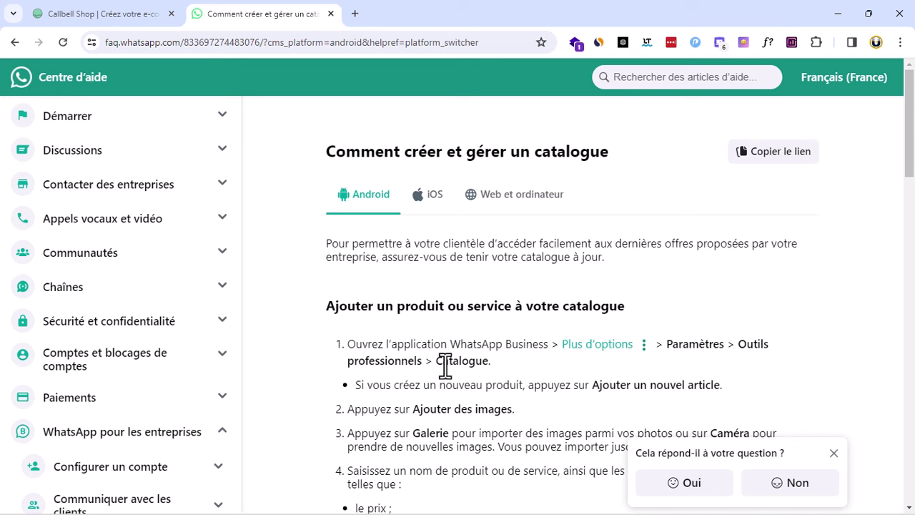
Back on the Callbell Shop homepage, review the feature cards, including publishing 500 products, and the footer
click(122, 12)
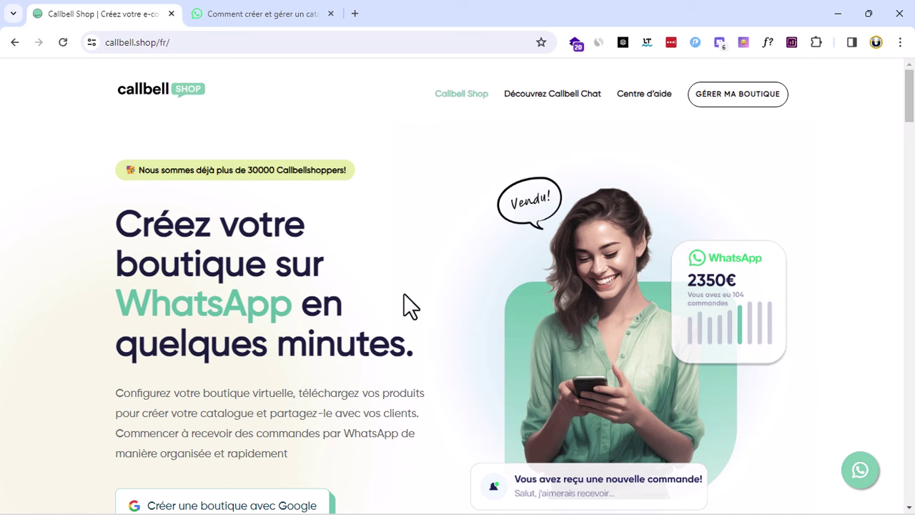
scroll(404, 293, down, 7)
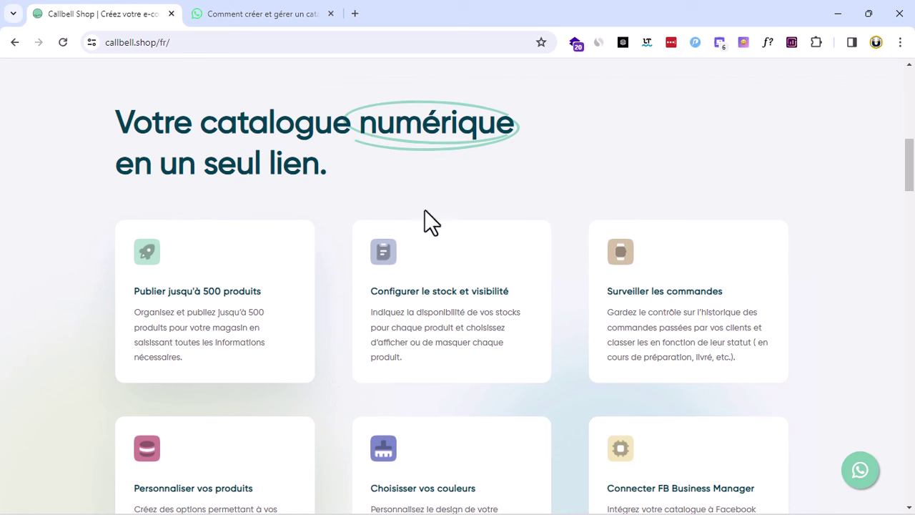
drag(141, 290, 255, 291)
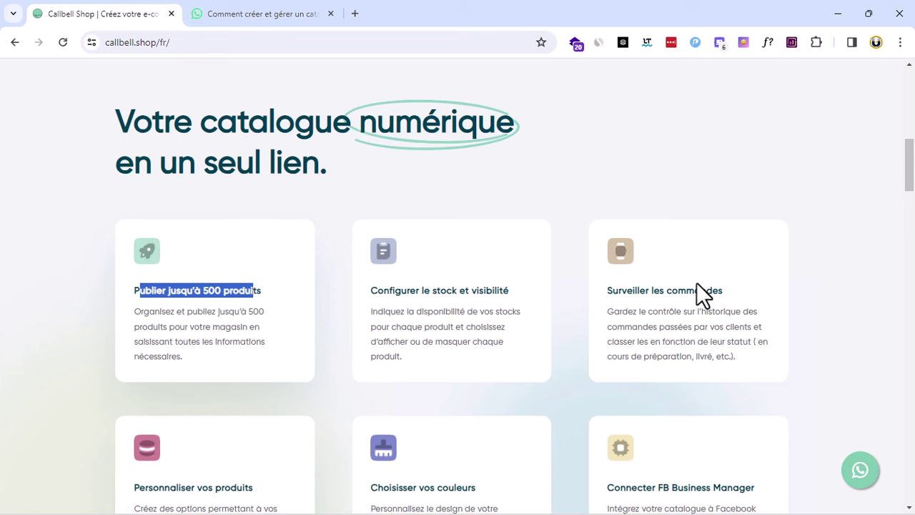
scroll(469, 336, down, 2)
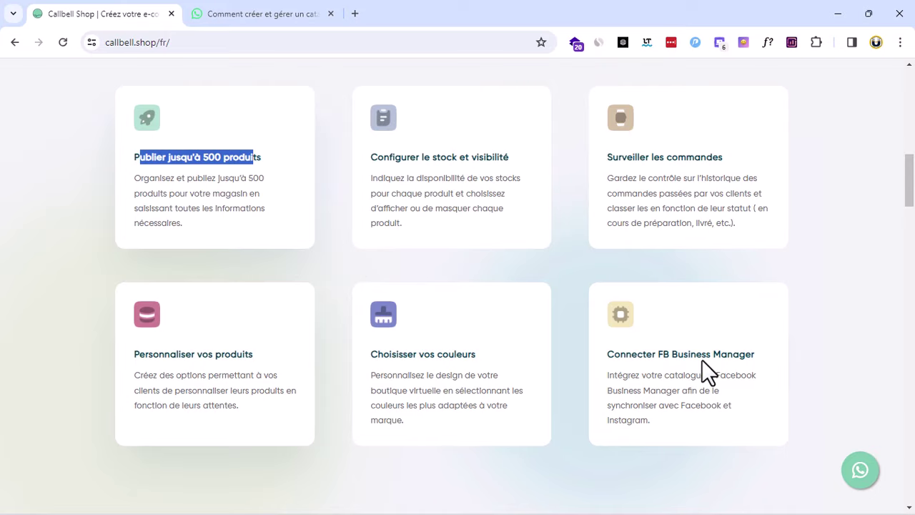
scroll(701, 359, down, 15)
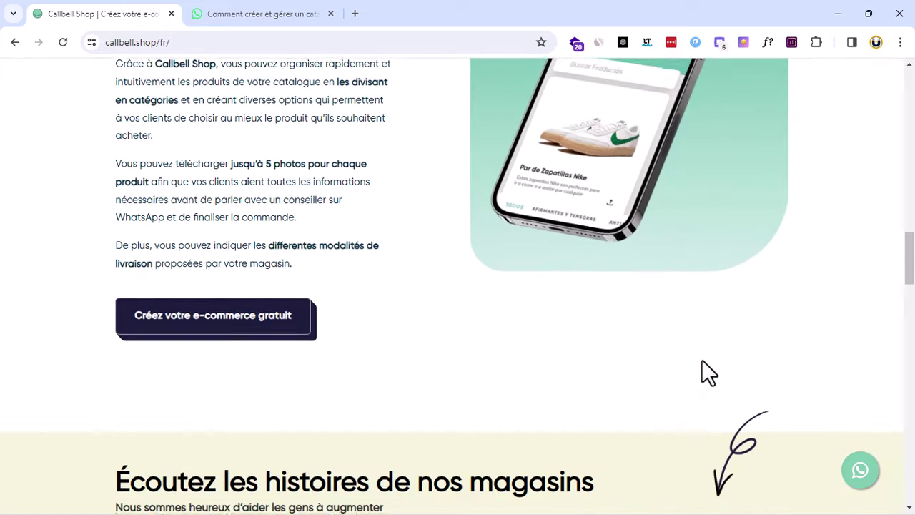
scroll(702, 361, down, 20)
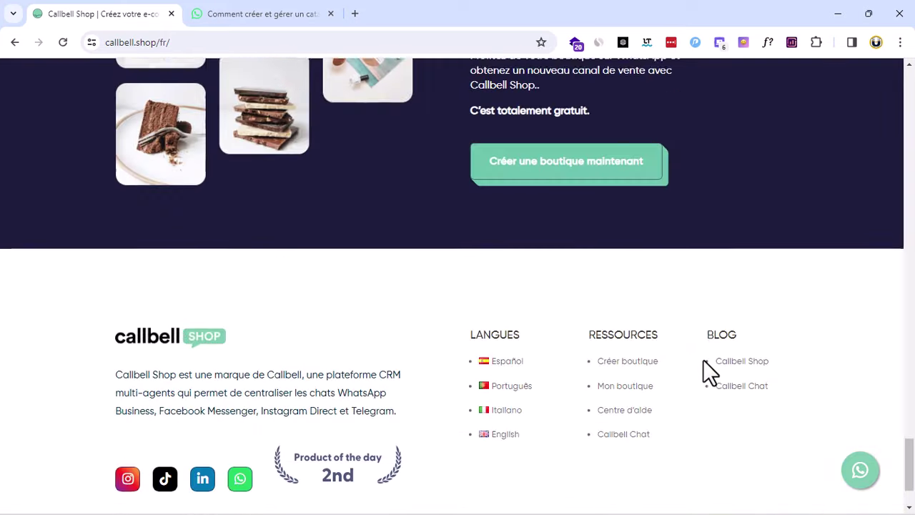
scroll(704, 360, up, 20)
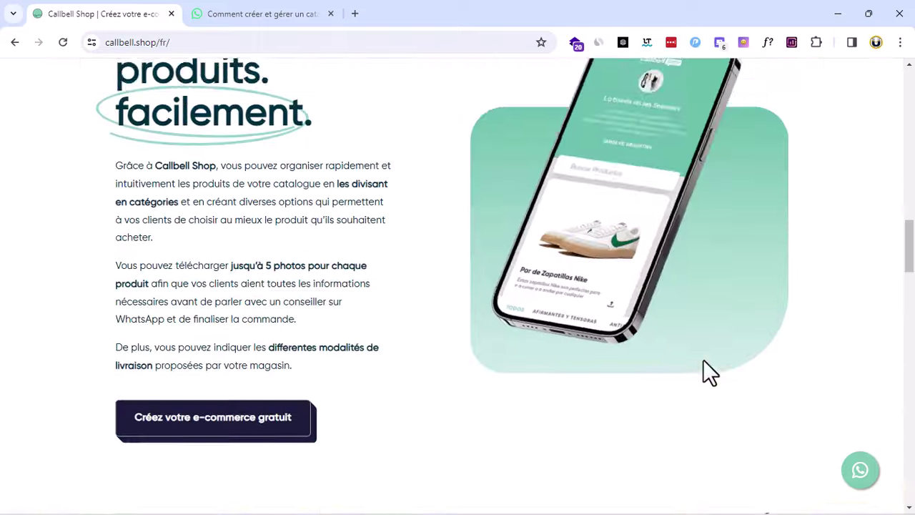
scroll(703, 359, up, 10)
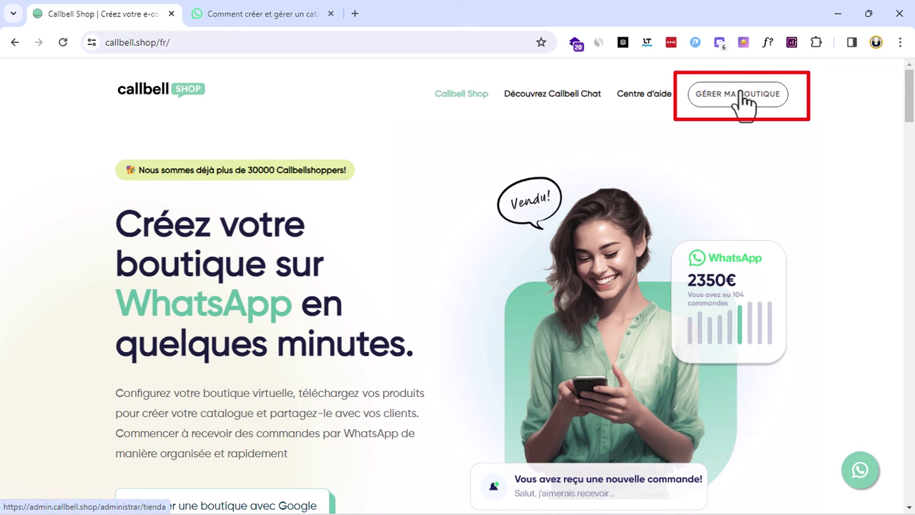
Sign in to store management with a Google account, allow access, and dismiss the translation offer
click(741, 93)
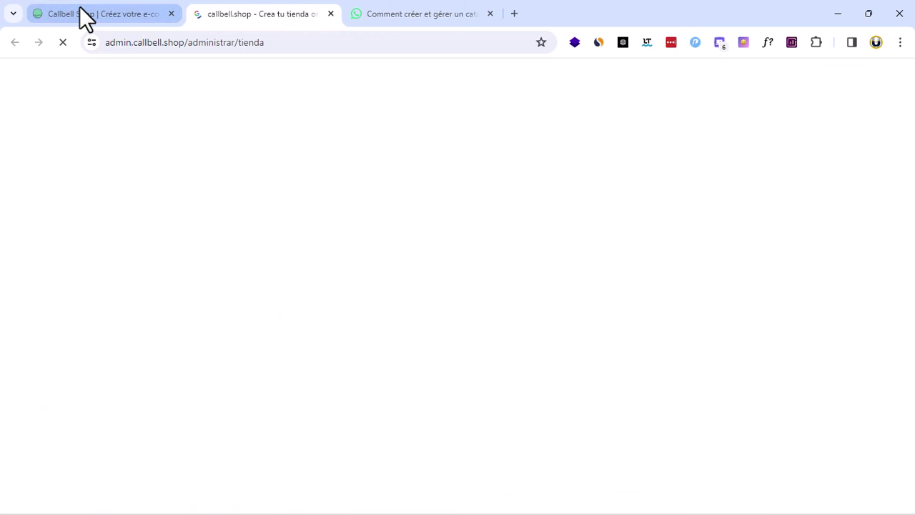
click(80, 11)
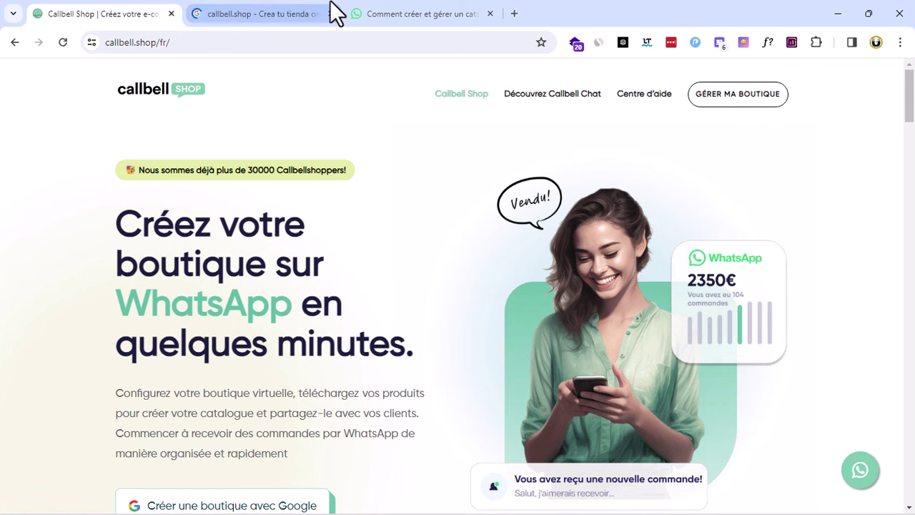
click(246, 8)
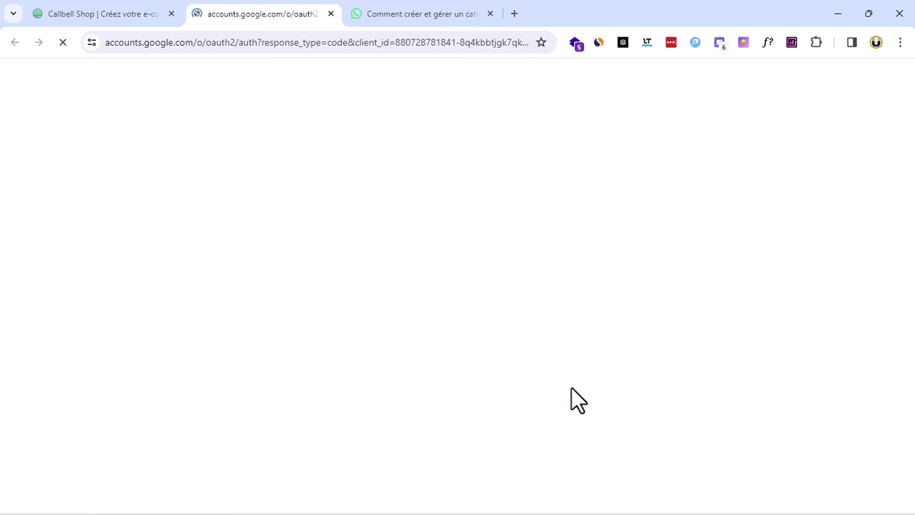
click(578, 400)
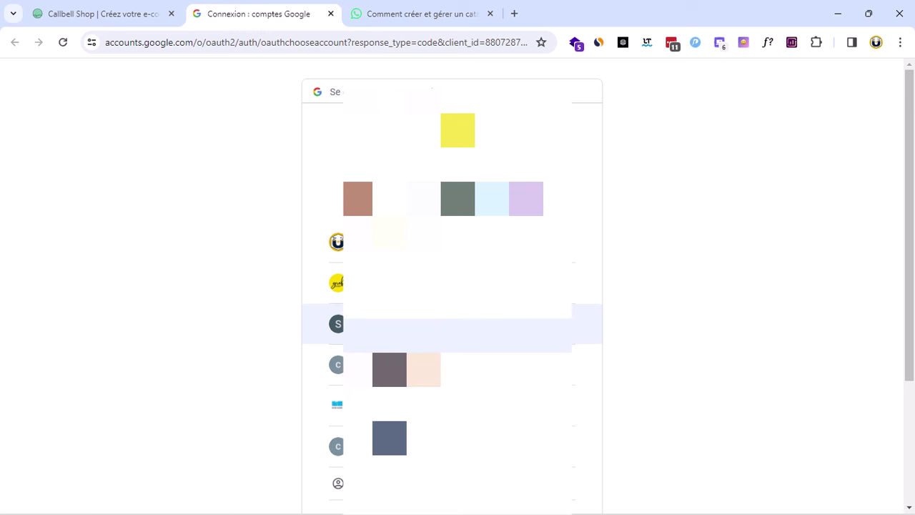
click(577, 324)
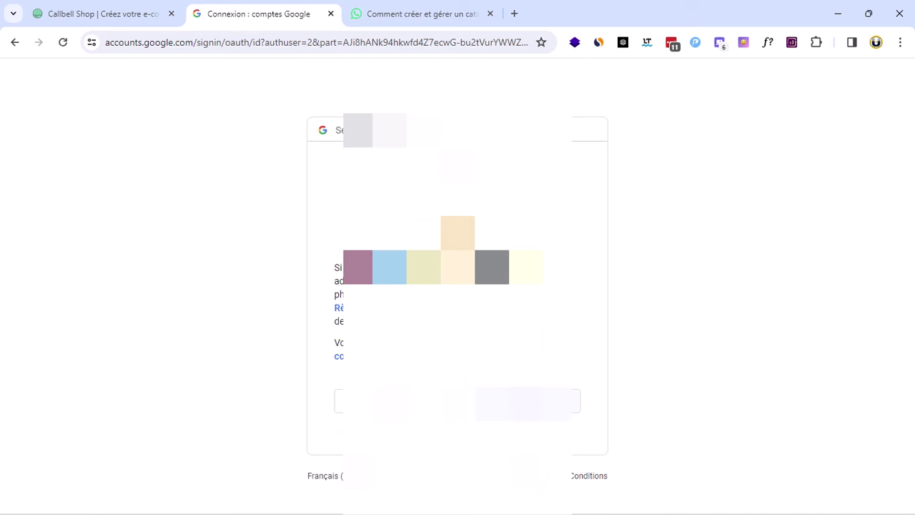
click(515, 405)
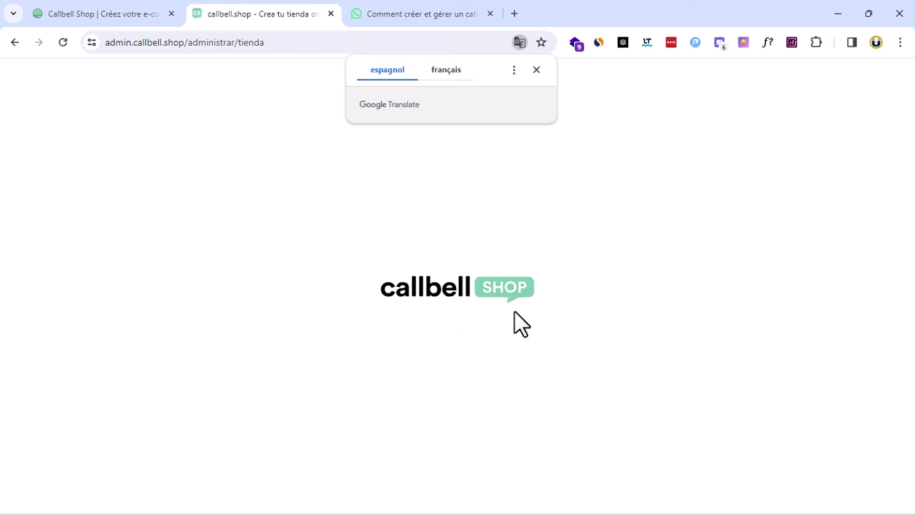
click(536, 70)
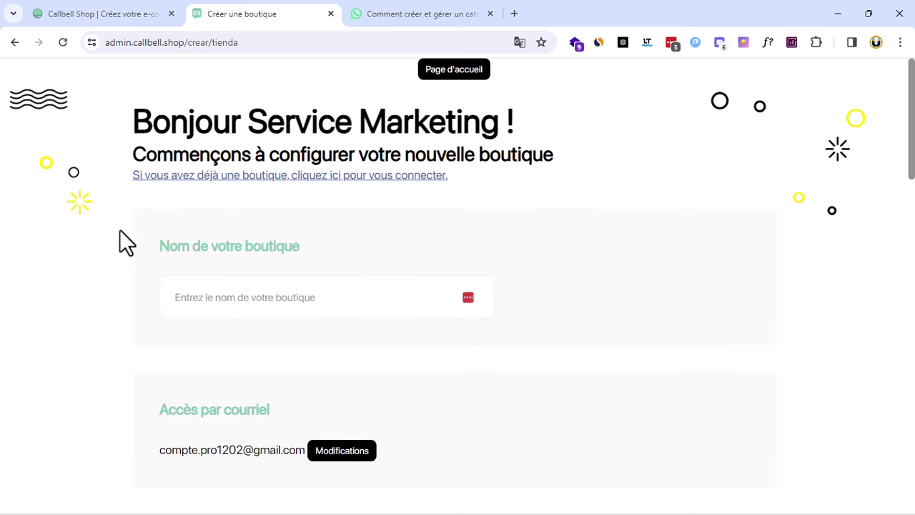
Enter 'Grof Business' as the store name, giving the link grof-business.callbell.shop
drag(161, 253, 386, 243)
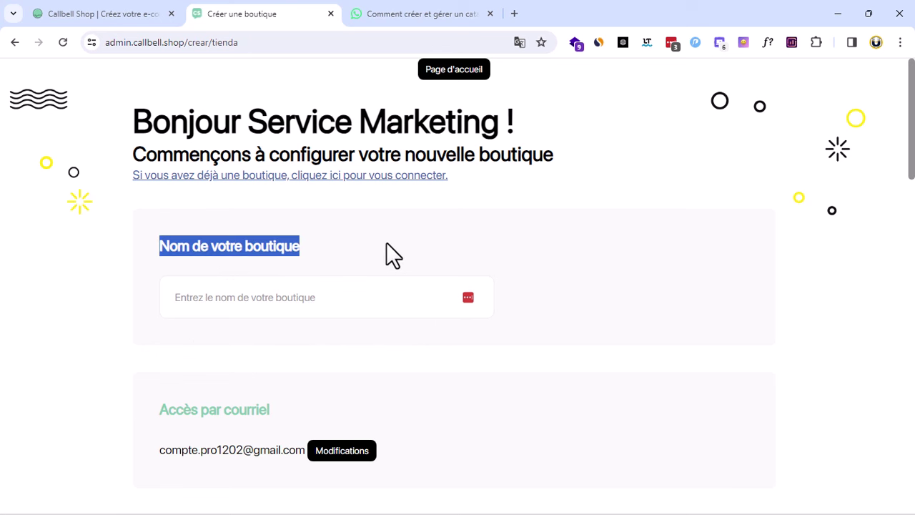
click(386, 242)
click(330, 295)
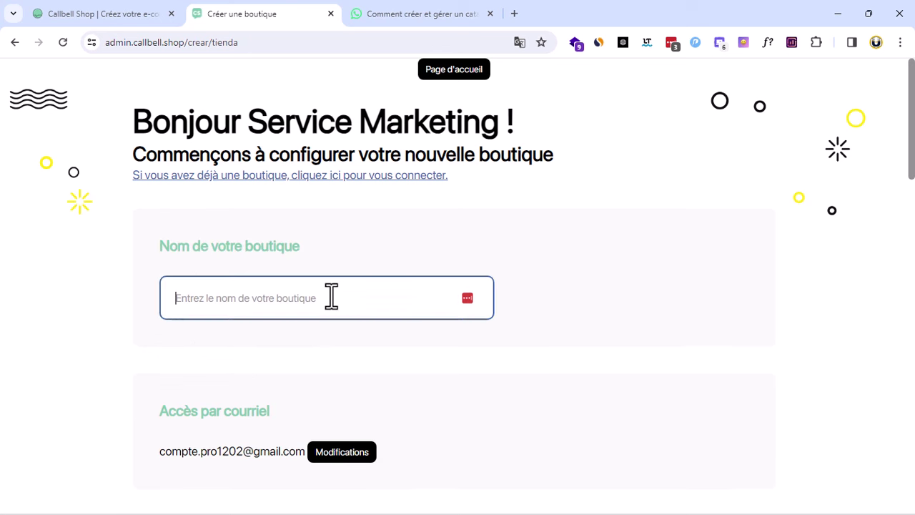
text(Grof b)
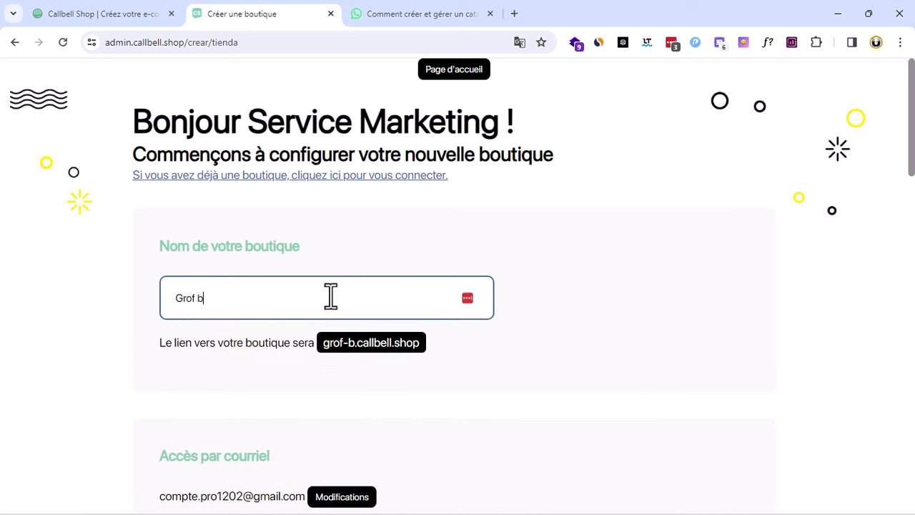
key(BackSpace)
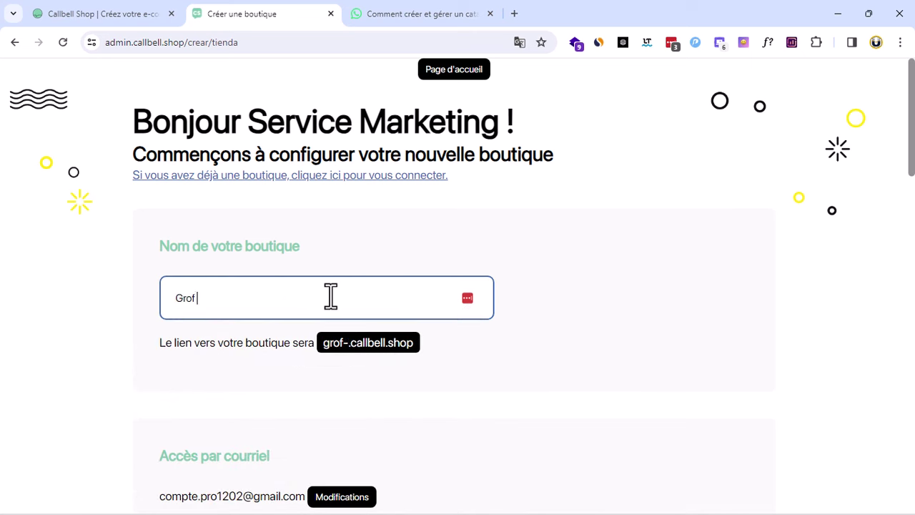
text(Business)
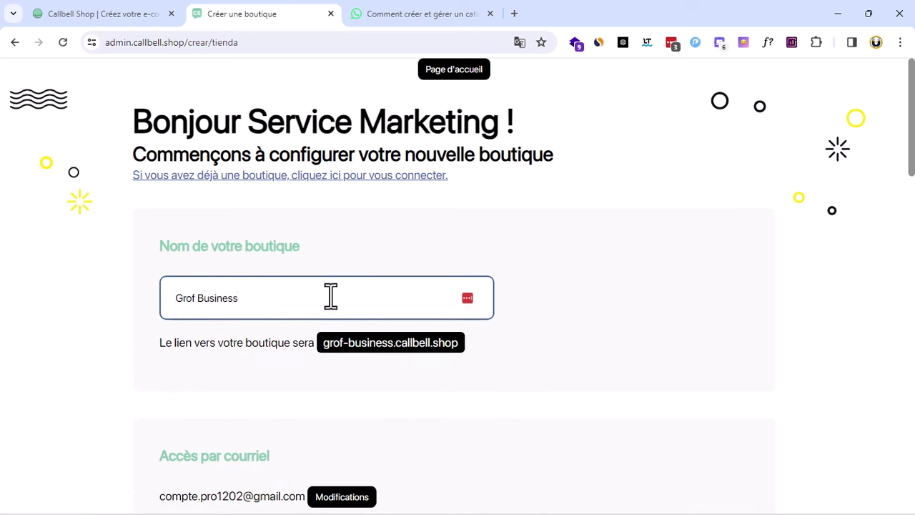
Keep Français as the store language
scroll(486, 368, down, 2)
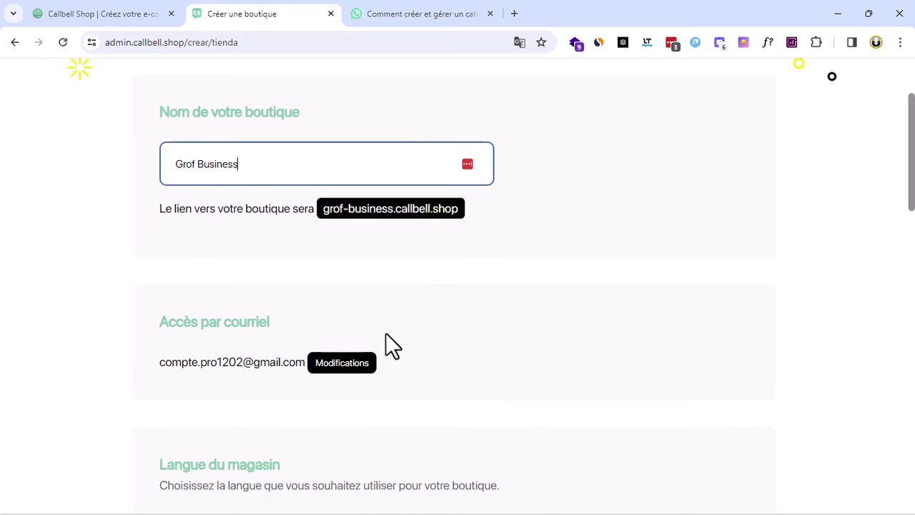
scroll(387, 343, down, 2)
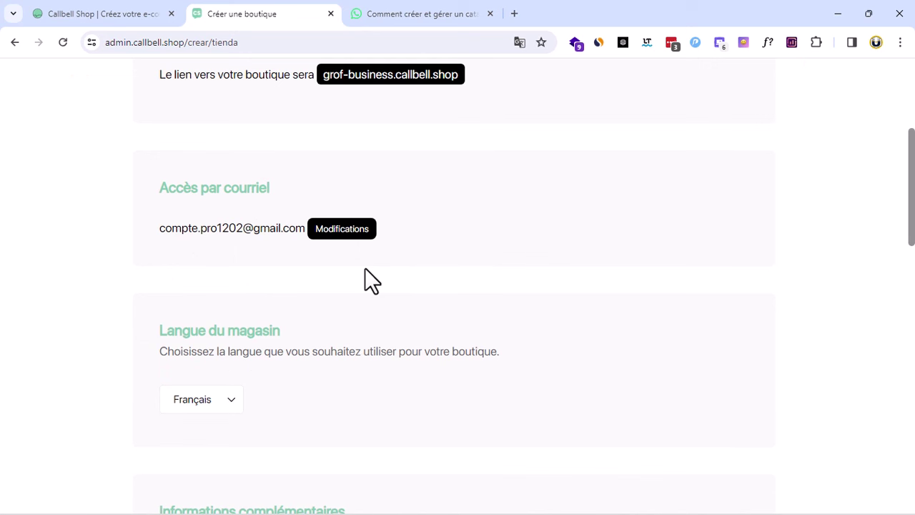
scroll(223, 349, down, 1)
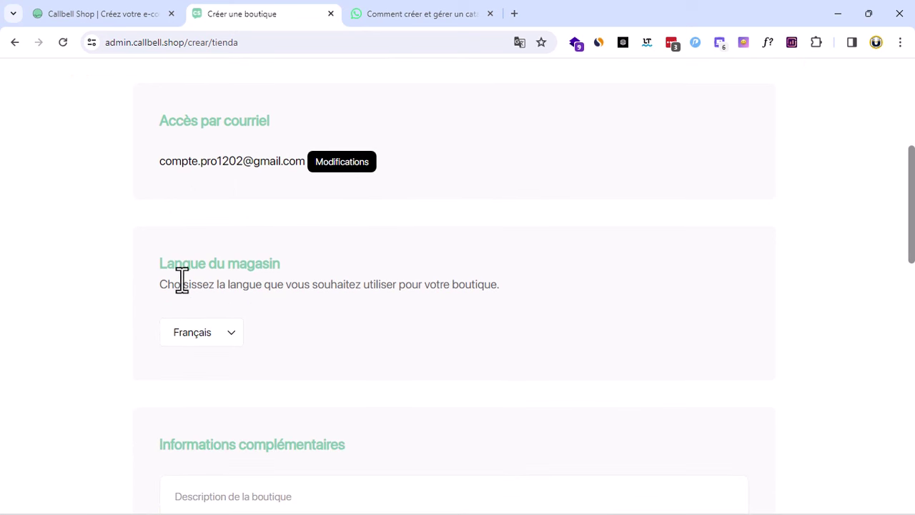
click(215, 335)
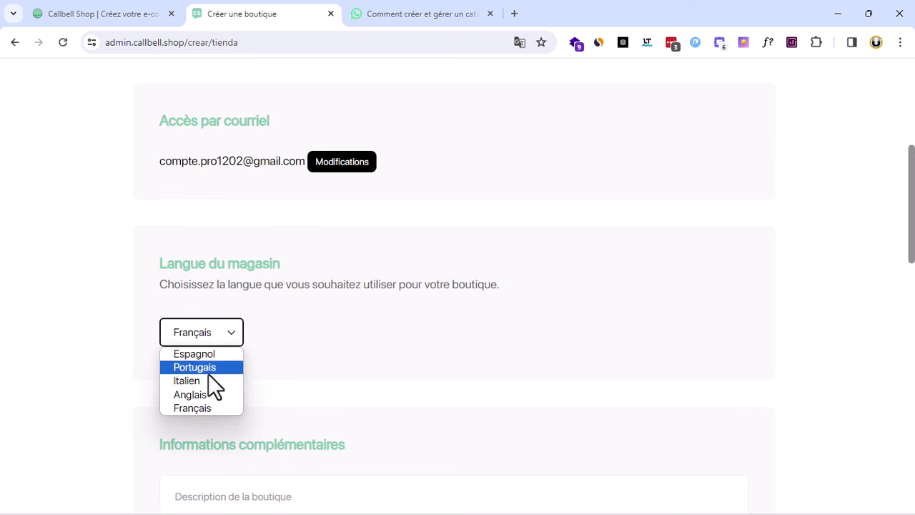
click(403, 321)
Write the shop description 'je vend des gedgets electronique sur cette boutique'
scroll(402, 321, down, 2)
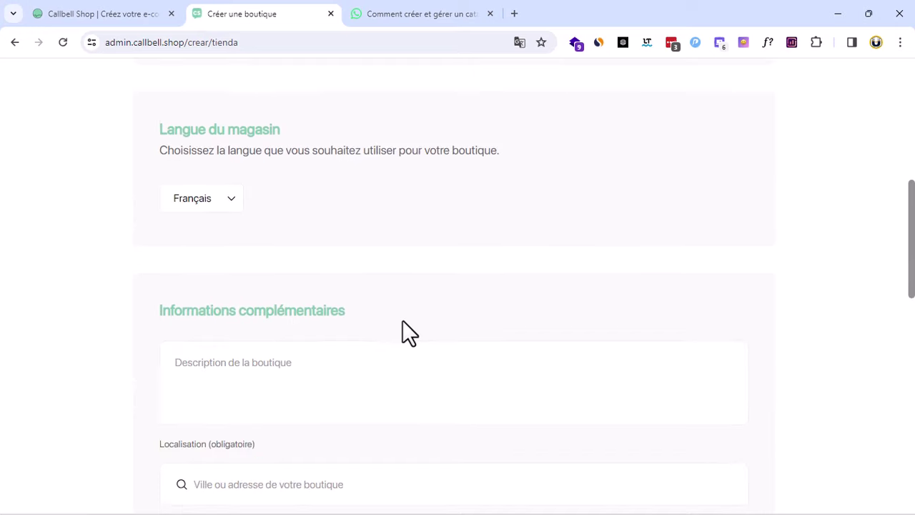
click(281, 367)
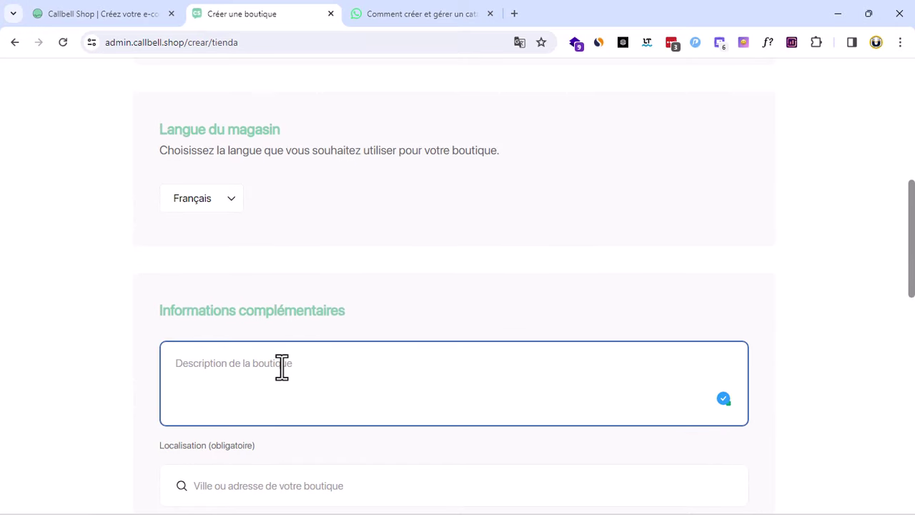
text(je vens)
key(BackSpace)
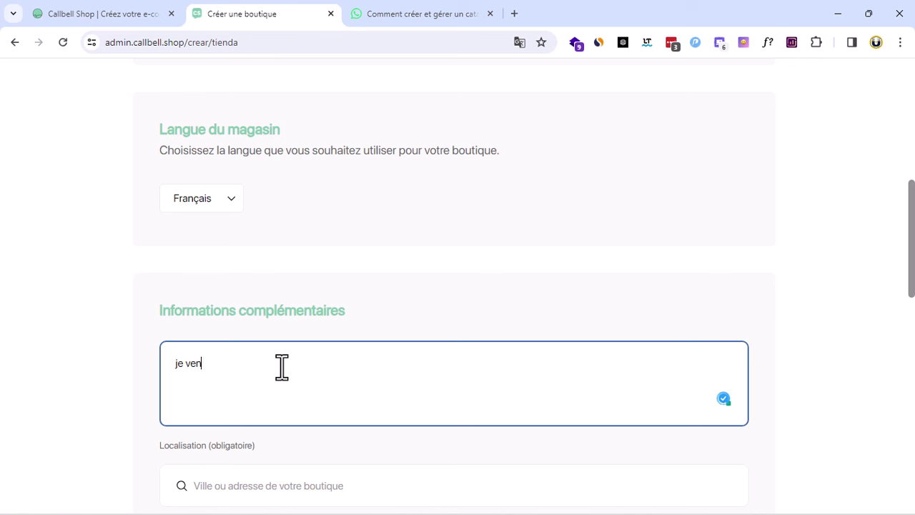
text(d des gedgets electroniqu)
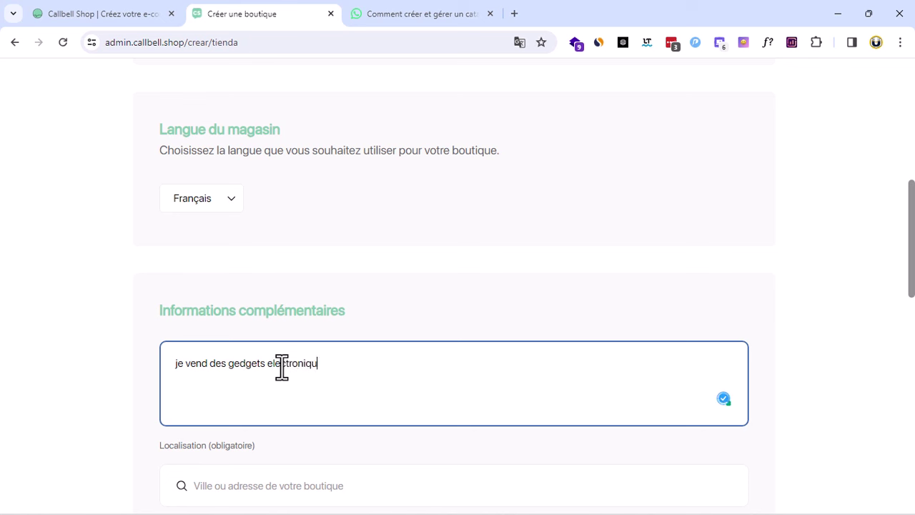
text(e sur cette boutique)
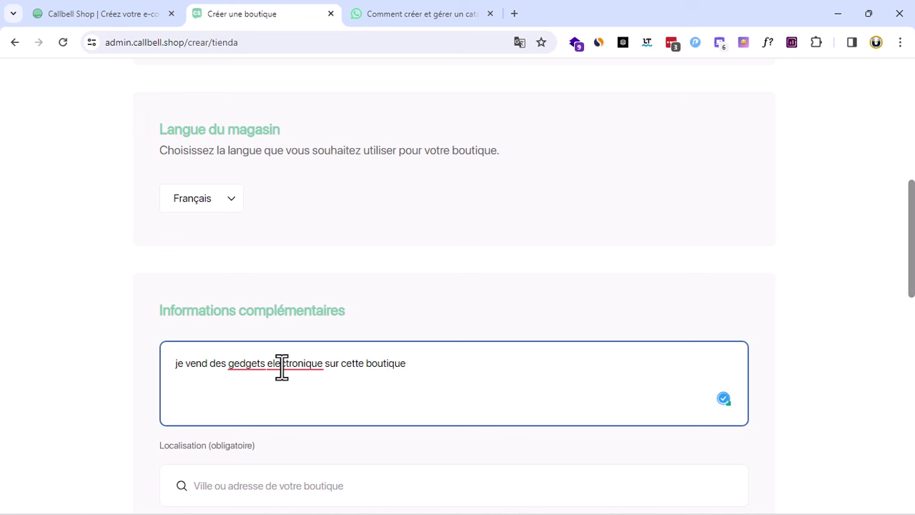
scroll(421, 437, down, 3)
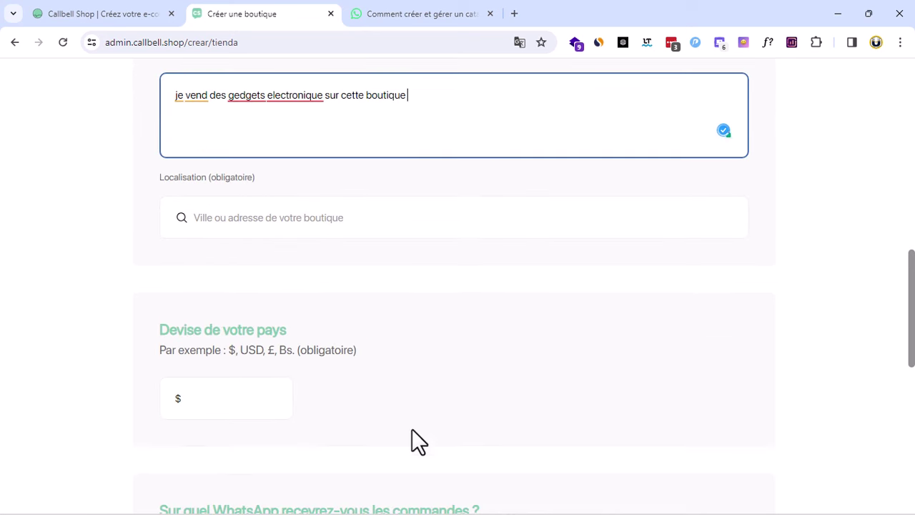
click(355, 230)
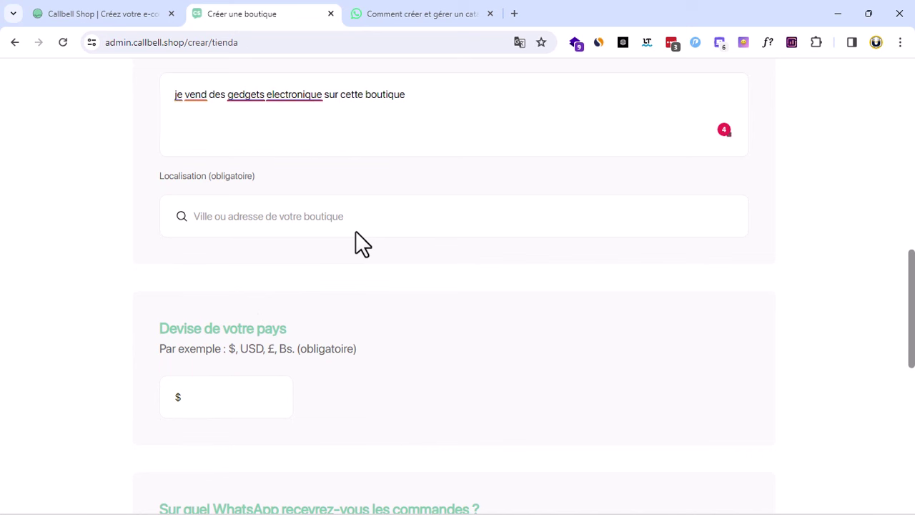
Set the shop location to Douala, Cameroun
scroll(356, 231, up, 2)
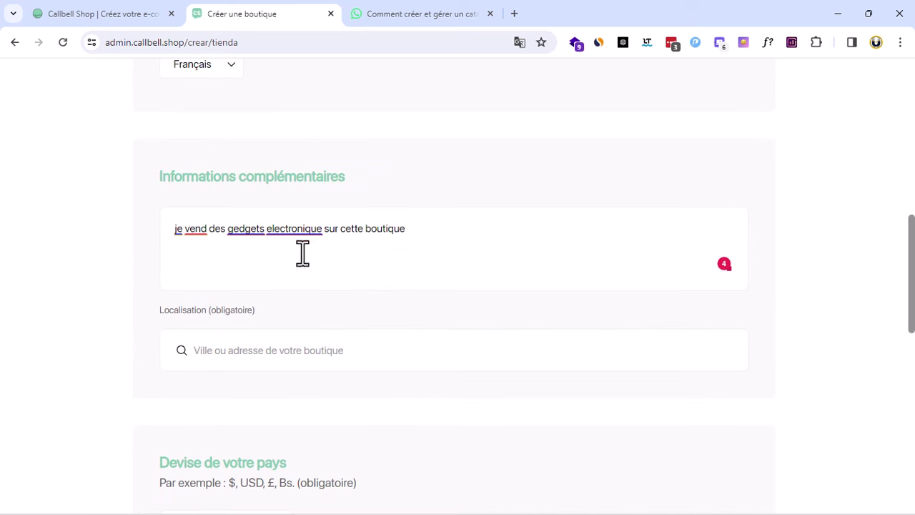
drag(266, 319, 217, 315)
click(182, 315)
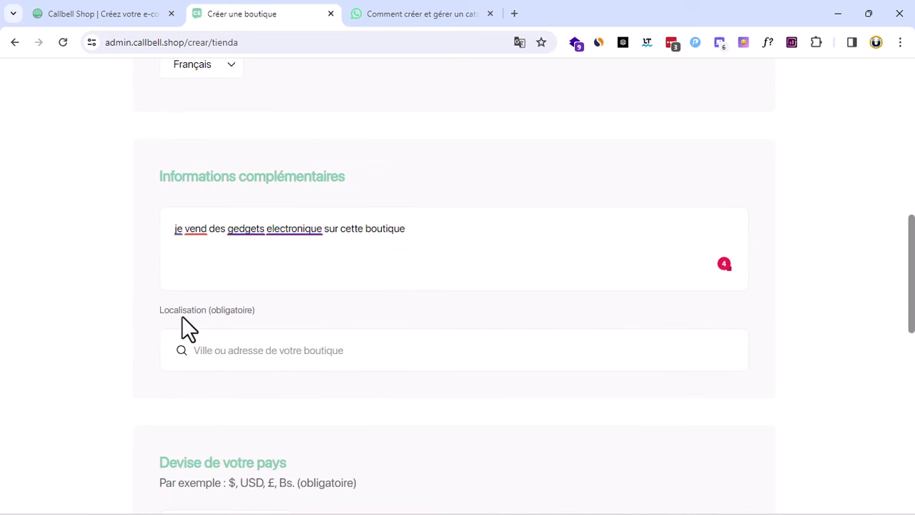
click(270, 351)
text(doala)
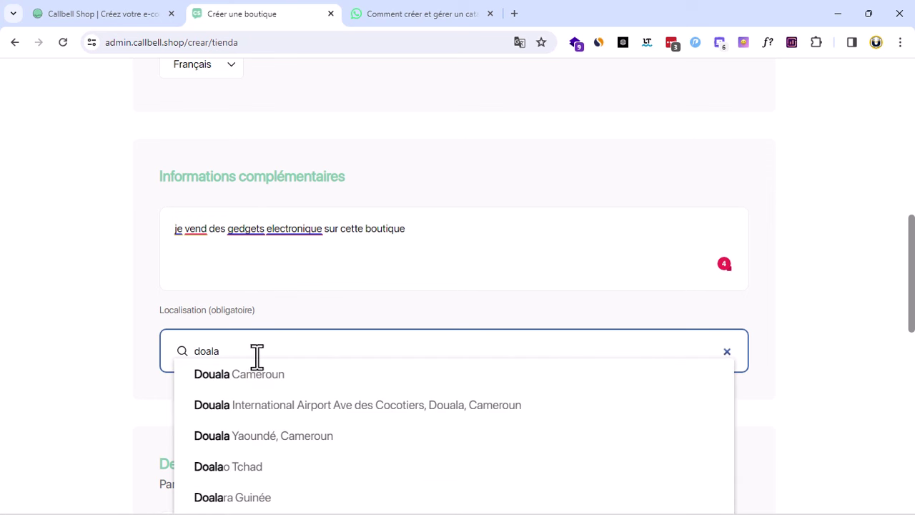
click(249, 374)
Change the shop currency from $ to €
scroll(286, 393, down, 2)
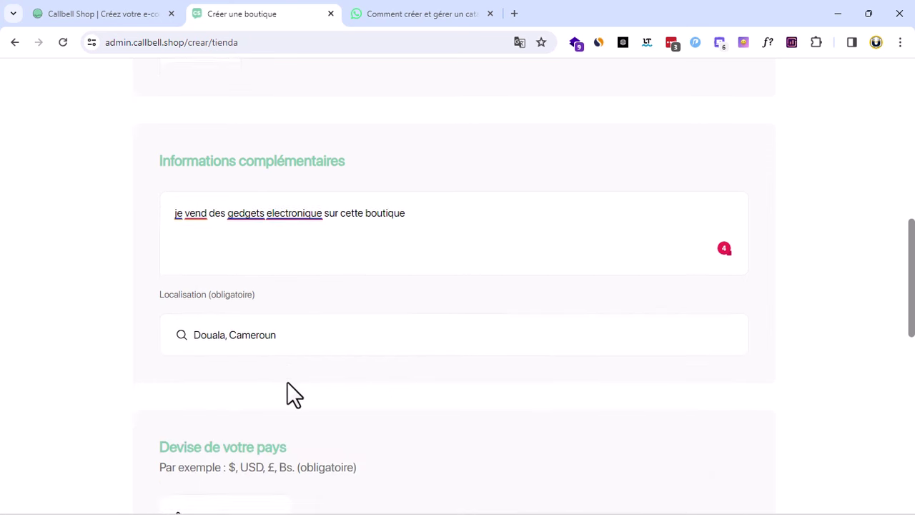
drag(170, 330, 400, 330)
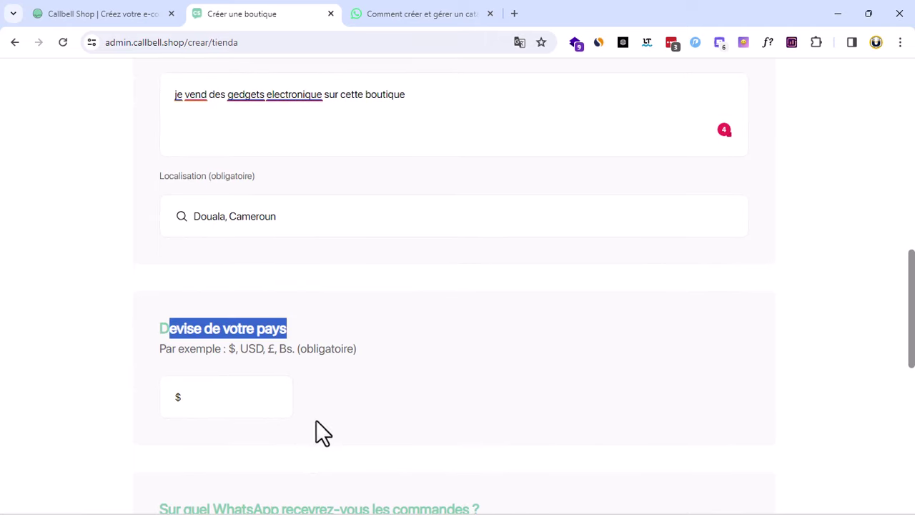
click(198, 405)
drag(199, 405, 126, 416)
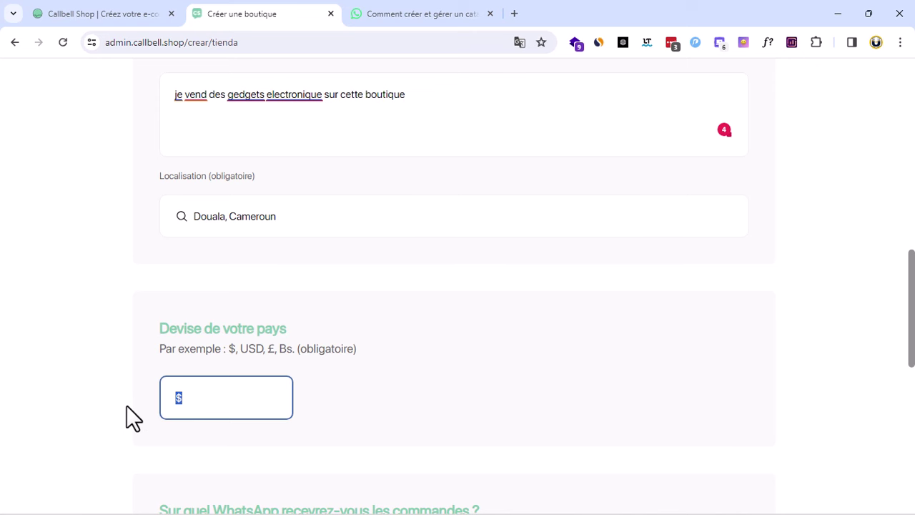
scroll(321, 361, up, 3)
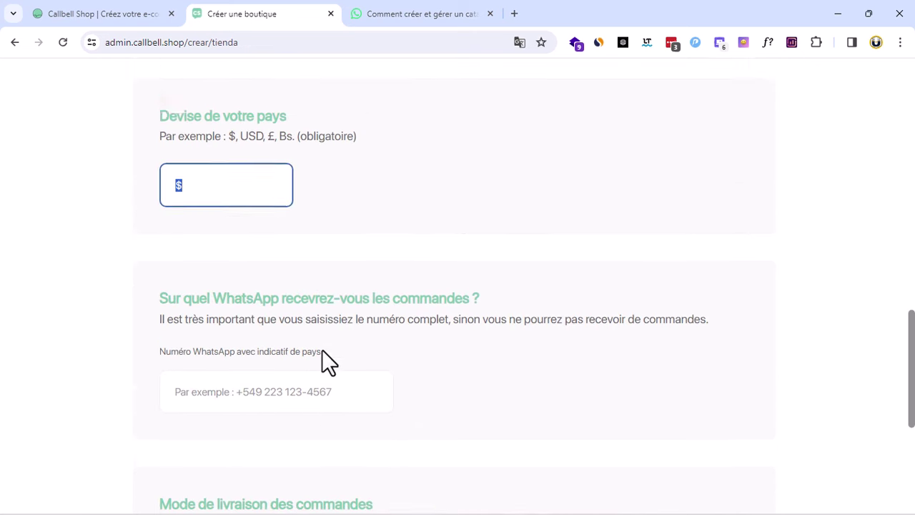
text(€)
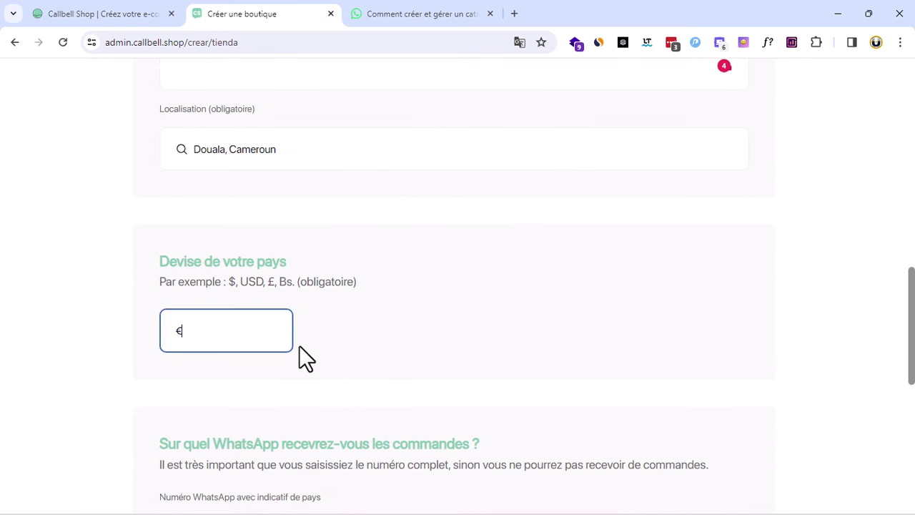
click(347, 407)
scroll(347, 407, down, 2)
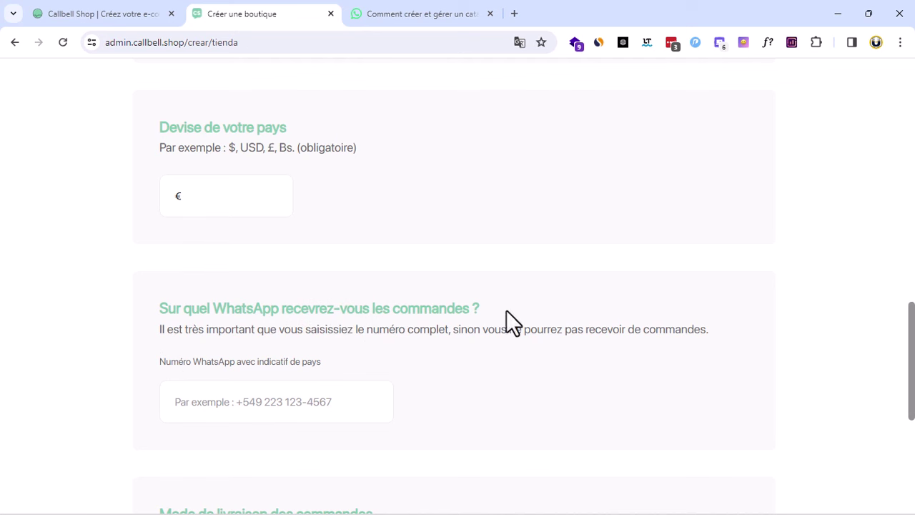
Enter the shop's WhatsApp order number with the +237 country code
click(288, 404)
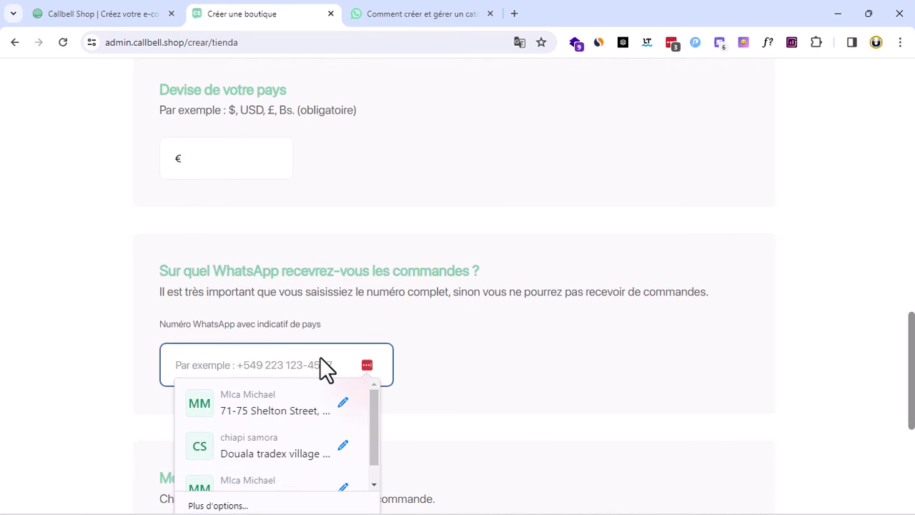
click(514, 350)
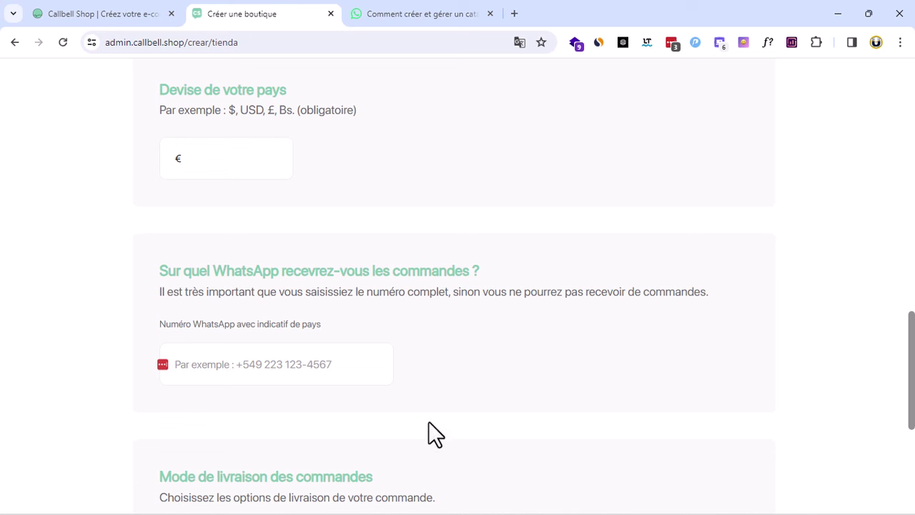
click(263, 364)
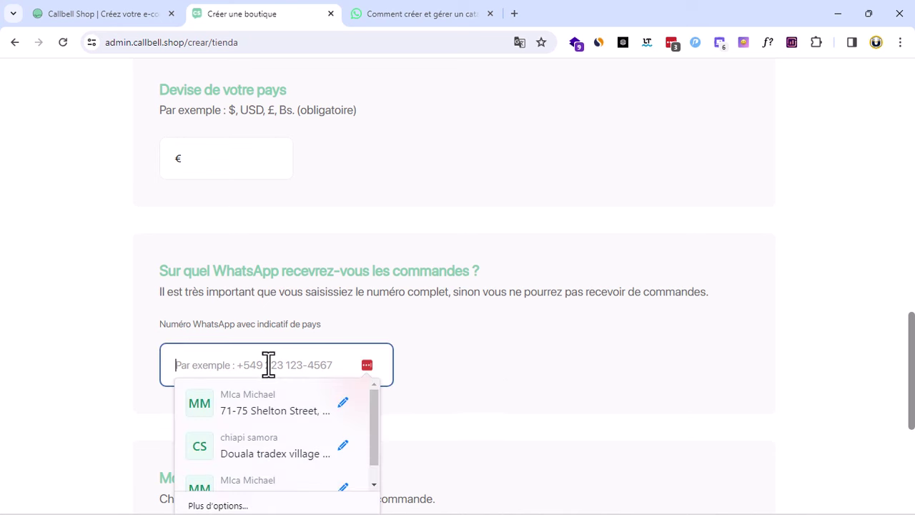
click(528, 357)
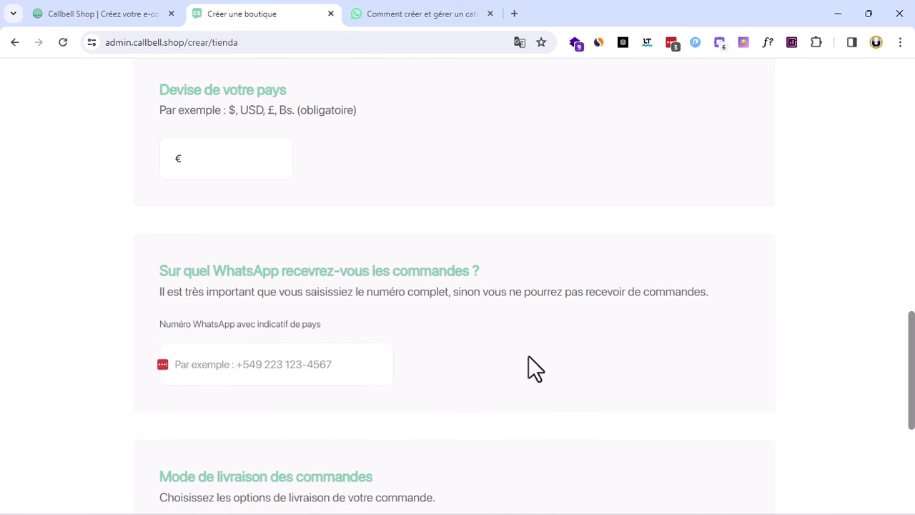
click(296, 367)
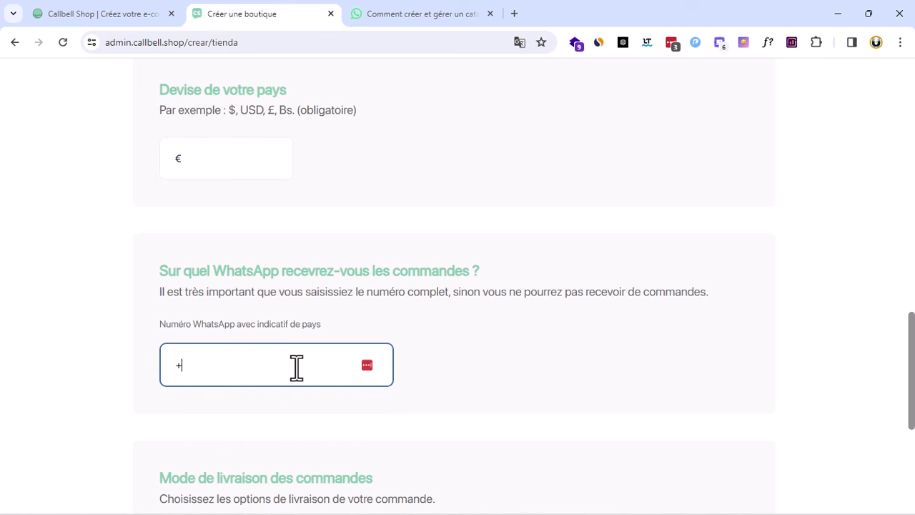
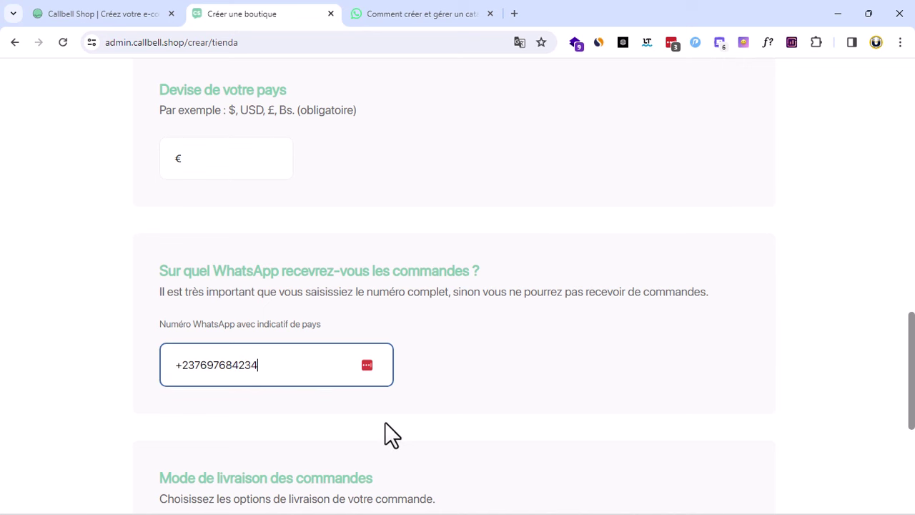
scroll(386, 433, down, 2)
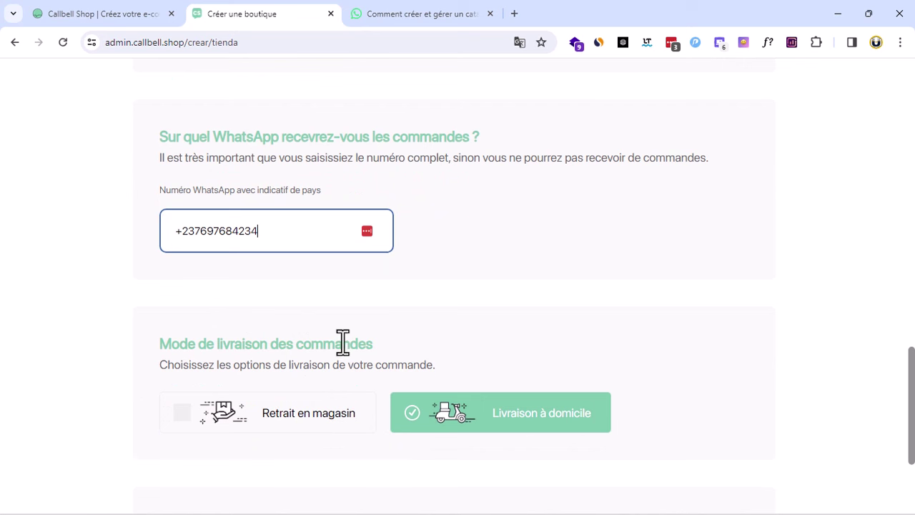
After trying agreed-cost and fixed 2 fee delivery, keep free home delivery and create the shop
click(522, 314)
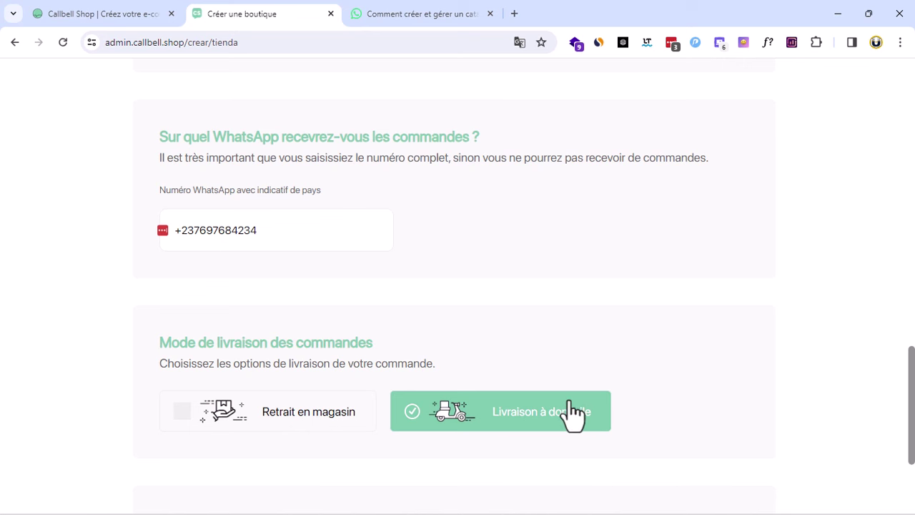
scroll(574, 413, down, 2)
scroll(621, 300, down, 1)
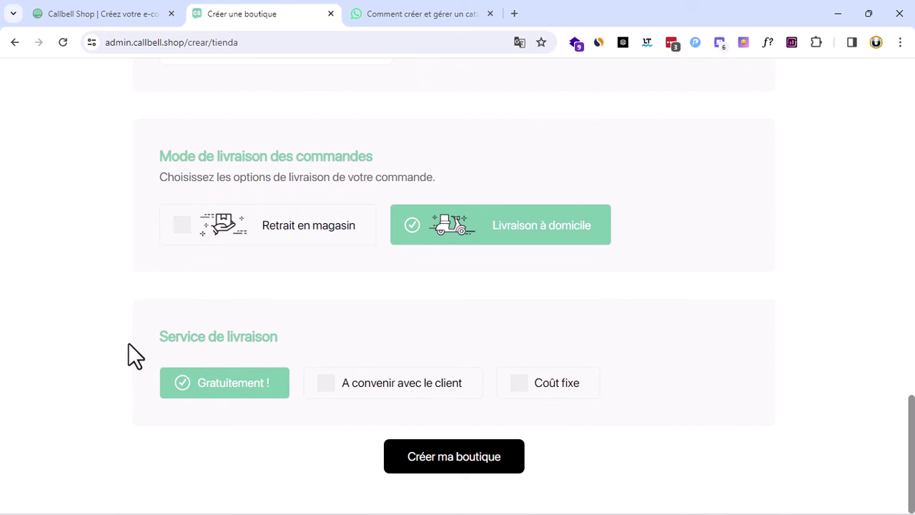
click(337, 390)
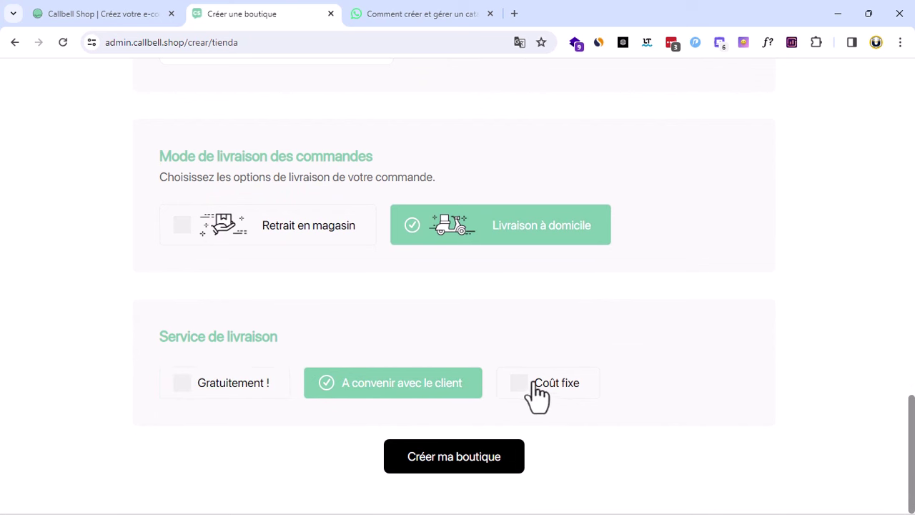
click(533, 384)
scroll(224, 401, down, 1)
click(223, 379)
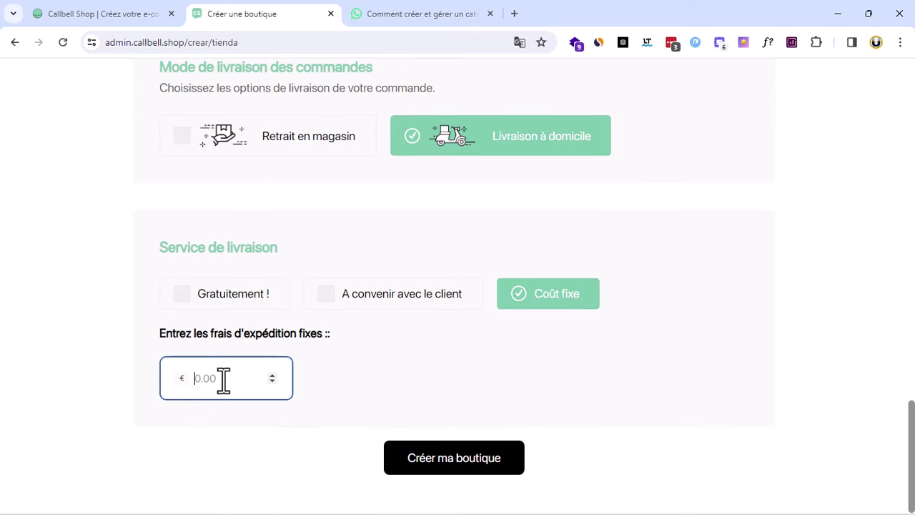
text(2)
click(185, 302)
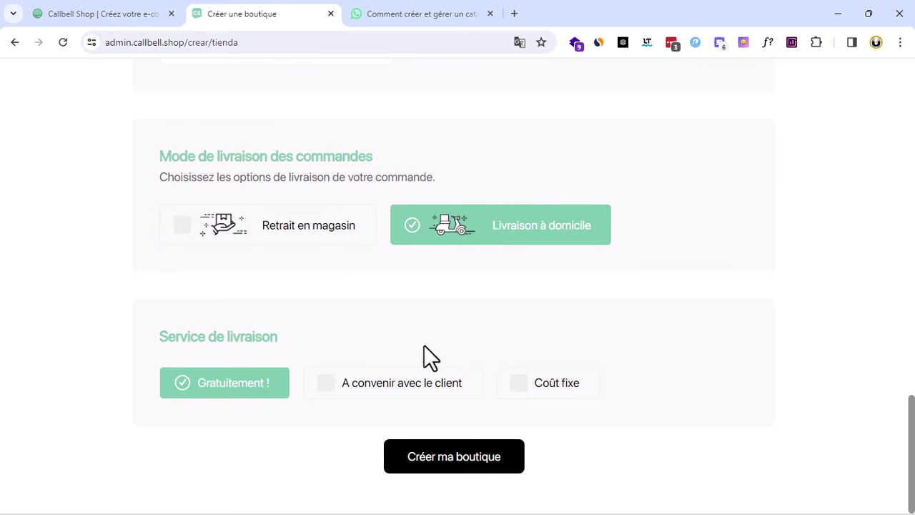
click(496, 455)
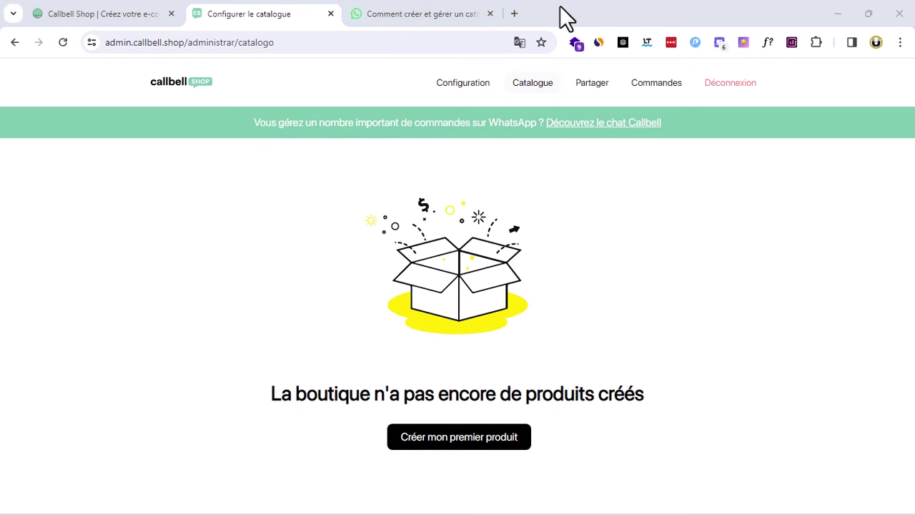
Open the Partager page and look over the Grof Business QR code poster and shop link
click(656, 84)
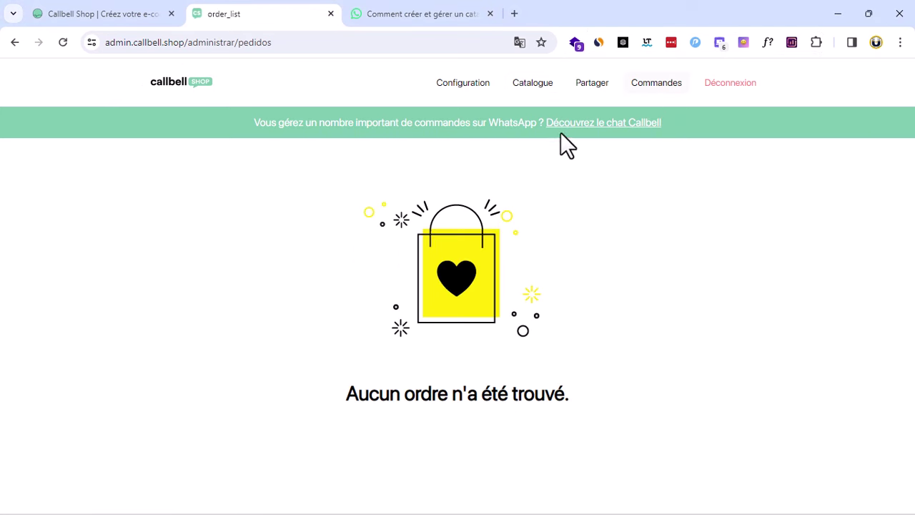
click(592, 85)
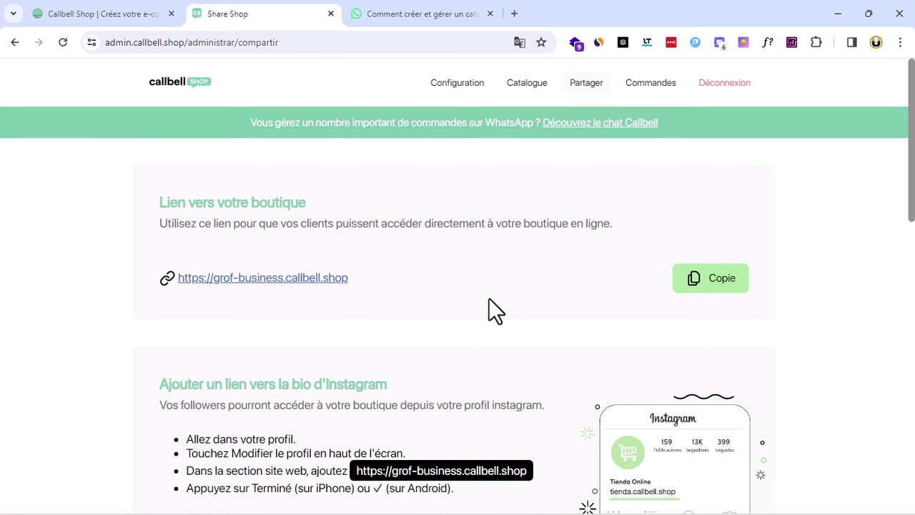
scroll(402, 332, down, 3)
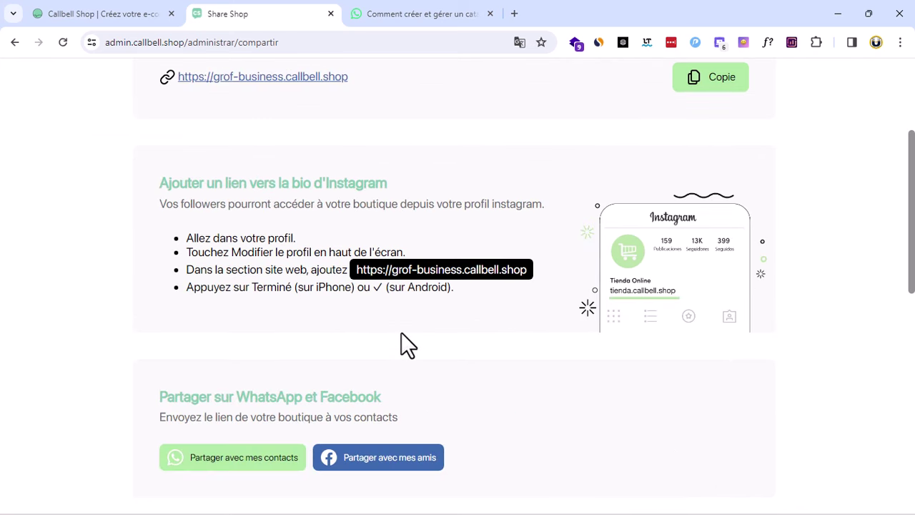
scroll(402, 332, up, 3)
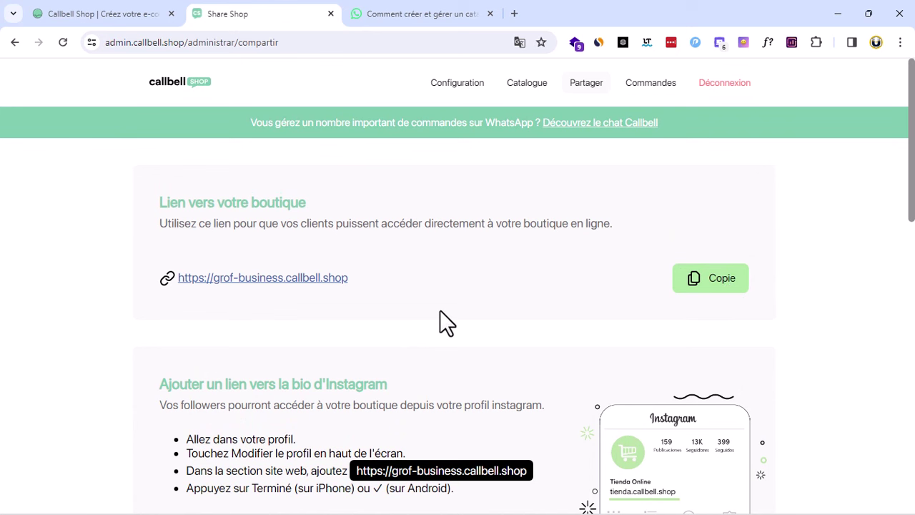
scroll(544, 309, down, 3)
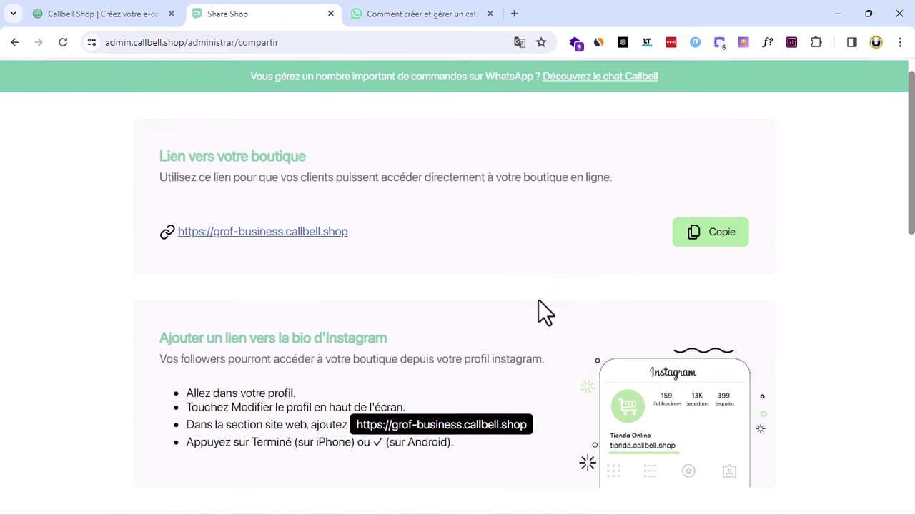
scroll(405, 250, down, 5)
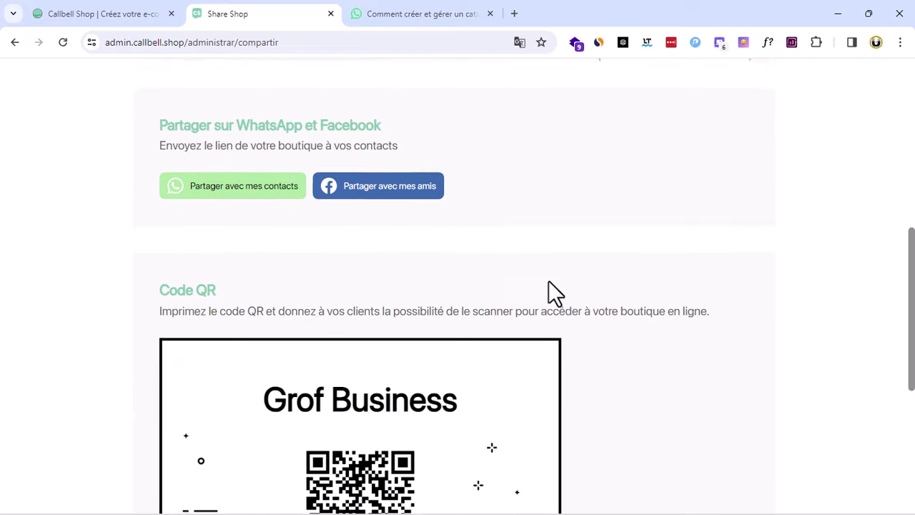
scroll(256, 290, up, 3)
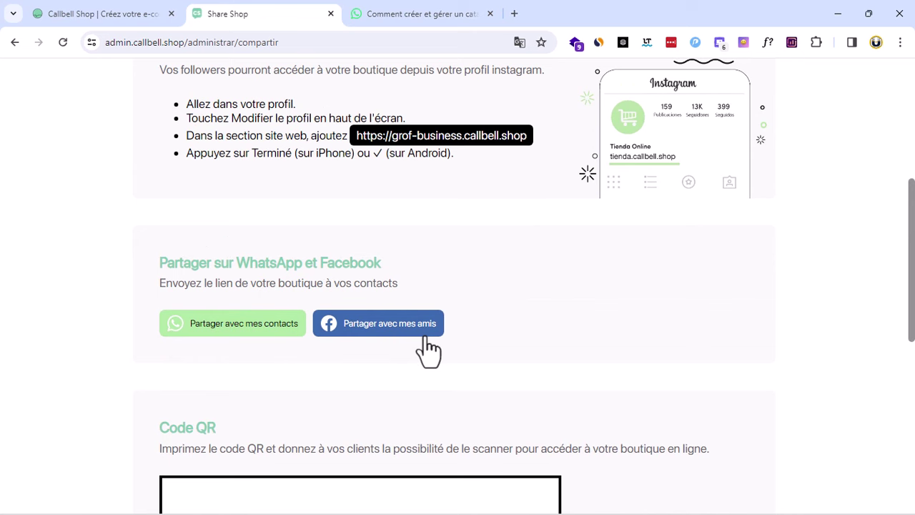
scroll(433, 347, down, 4)
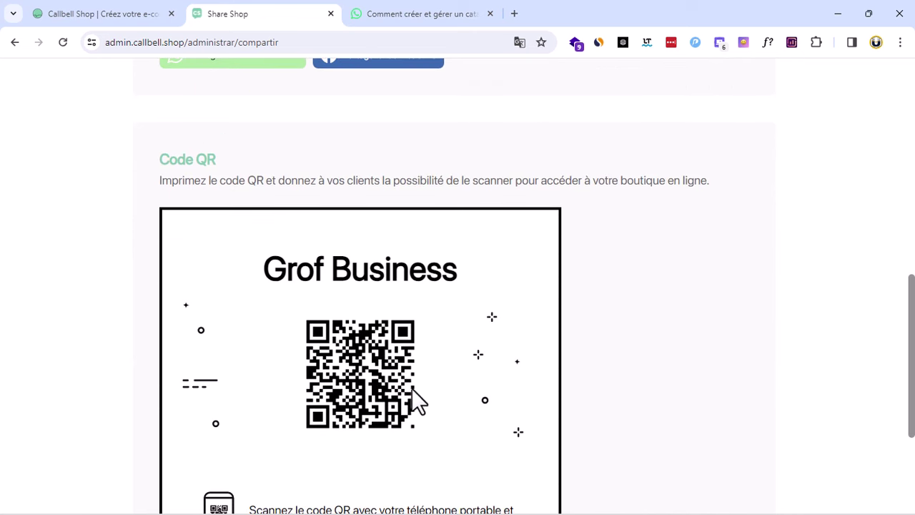
scroll(418, 400, down, 2)
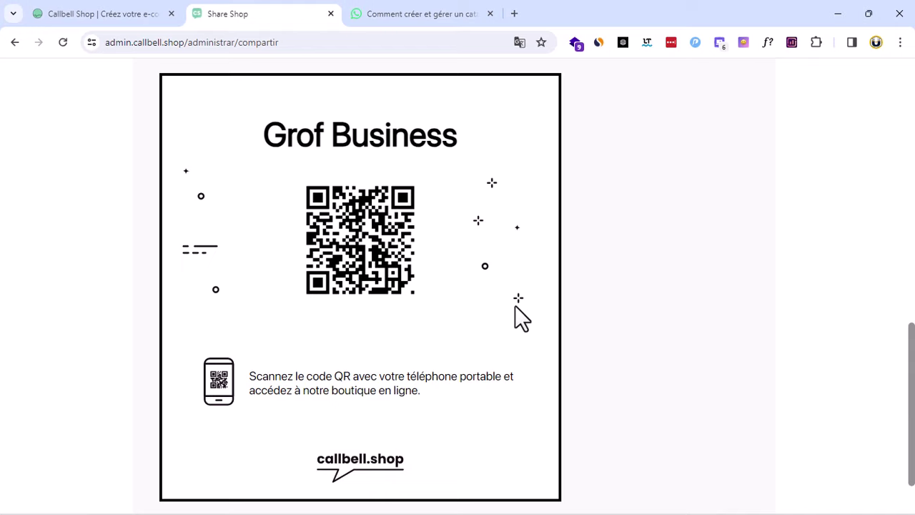
scroll(517, 305, up, 10)
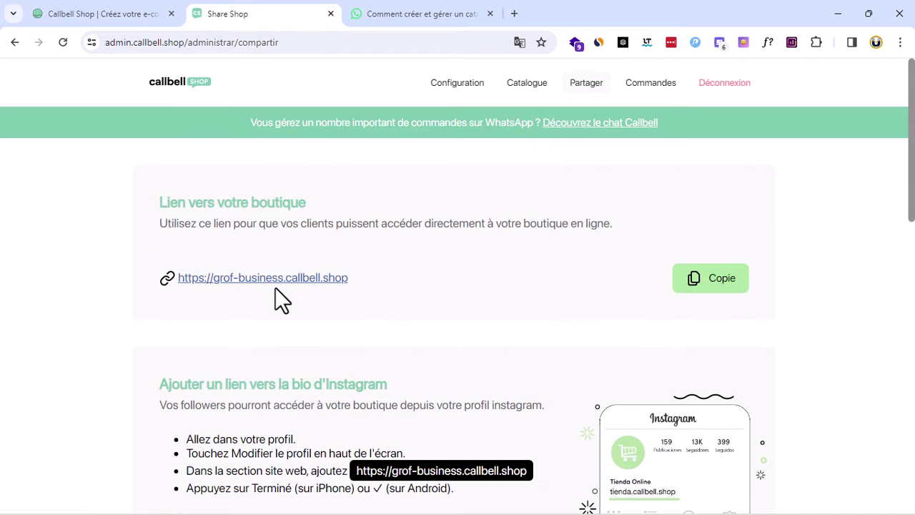
Open the grof-business.callbell.shop storefront and start a WhatsApp chat via 'Voir sur WhatsApp'
click(256, 279)
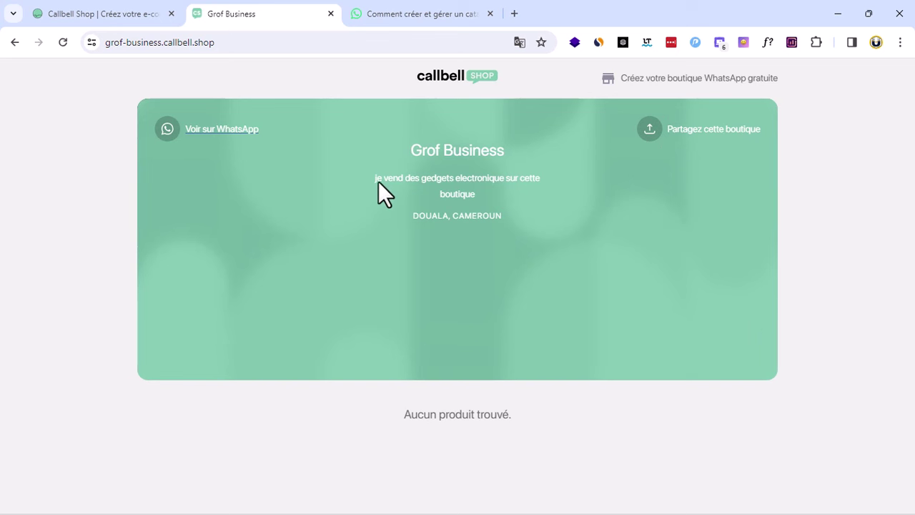
drag(434, 184, 504, 188)
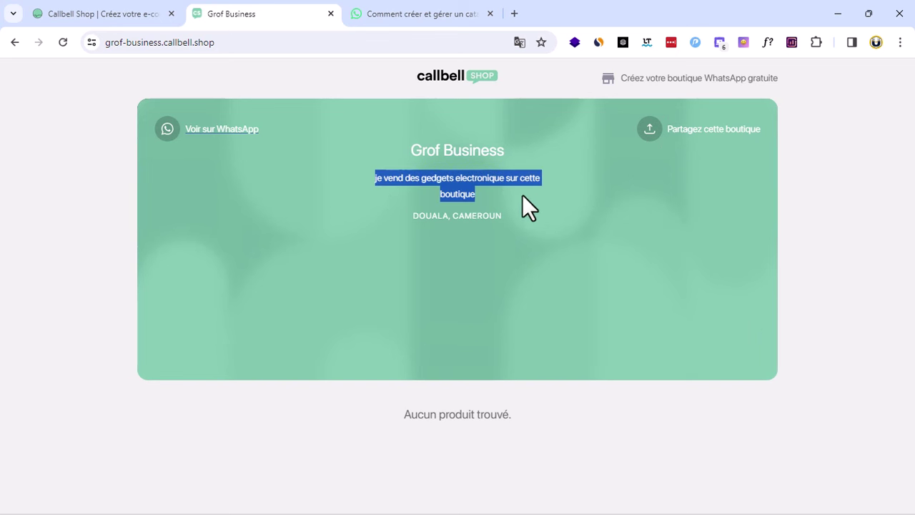
click(527, 219)
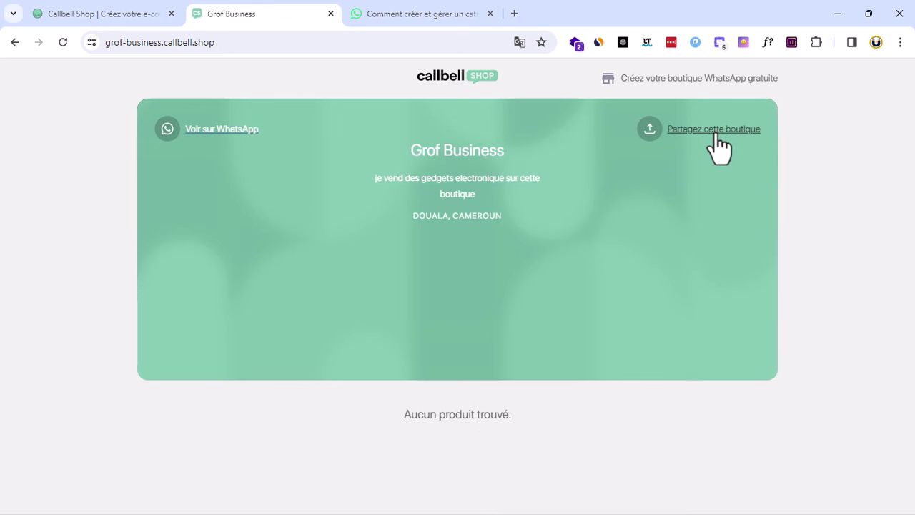
click(222, 135)
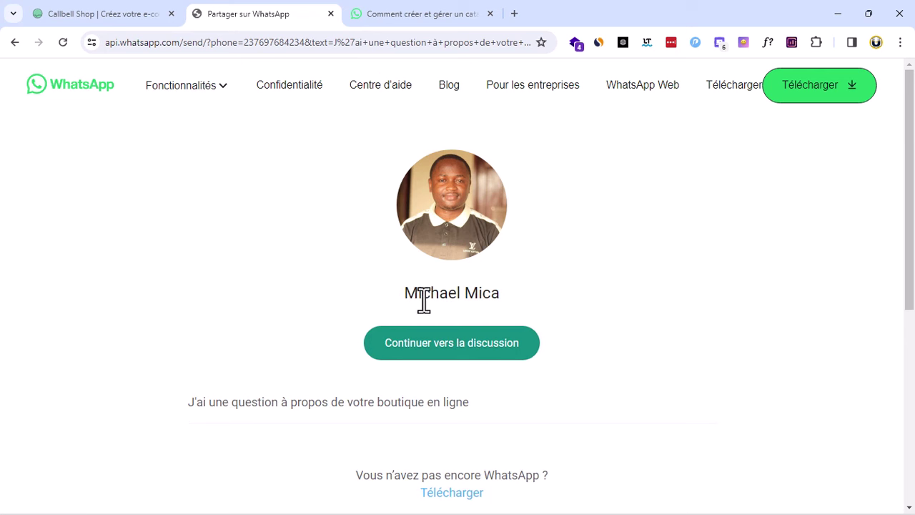
Look over the prefilled shop question on WhatsApp's send page, then go back to the storefront
drag(403, 291, 601, 292)
click(524, 292)
scroll(542, 310, down, 5)
scroll(547, 316, up, 5)
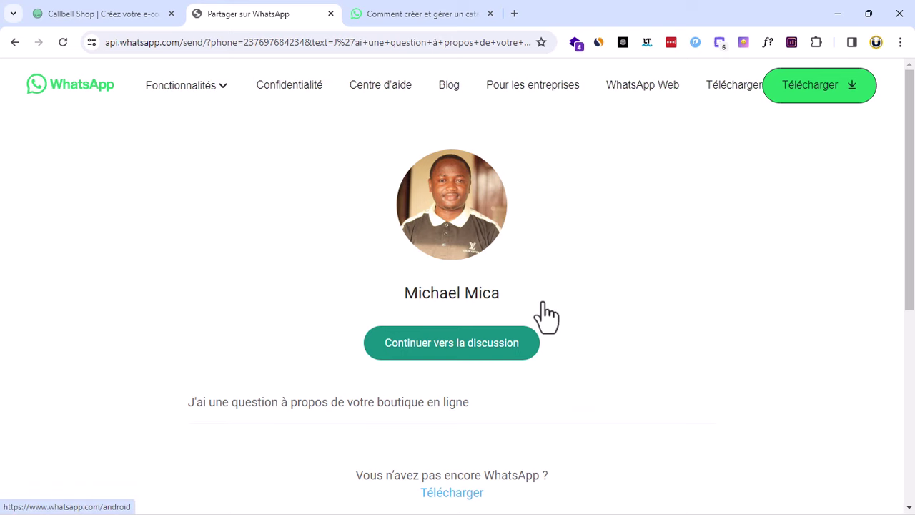
scroll(345, 301, down, 2)
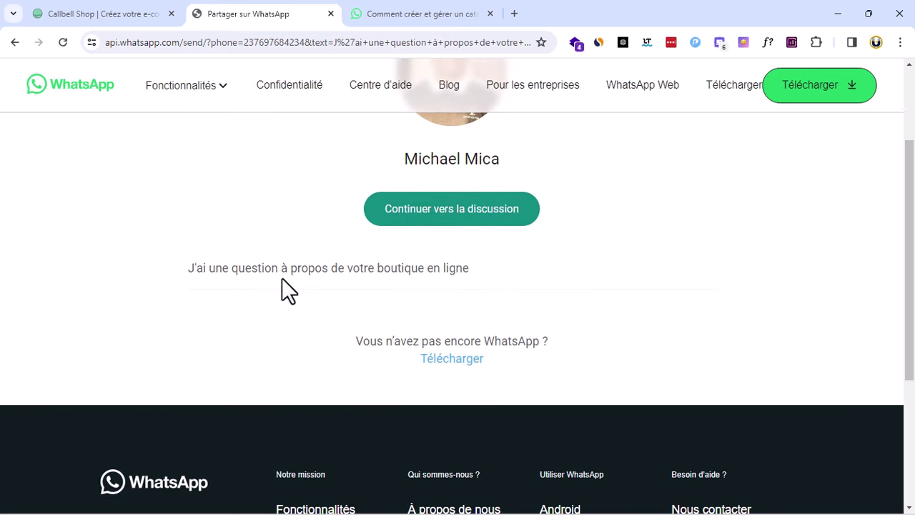
scroll(537, 290, up, 2)
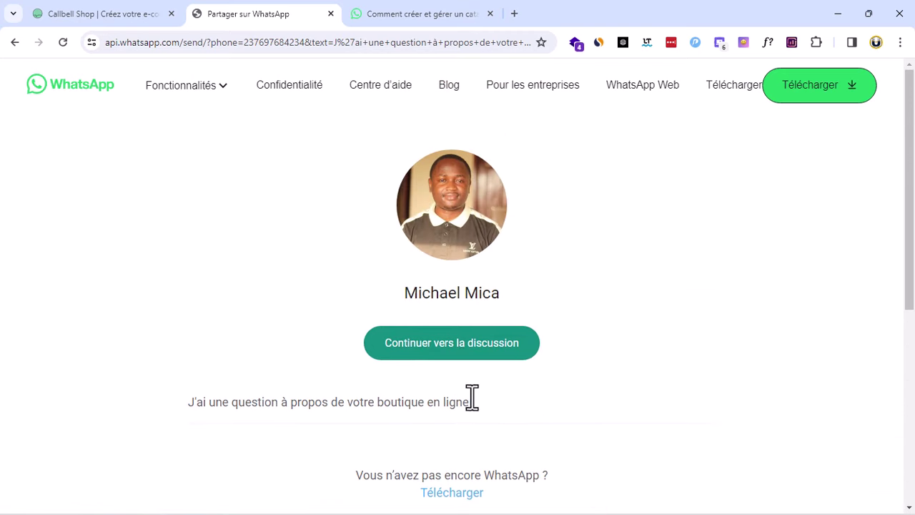
drag(469, 402, 203, 410)
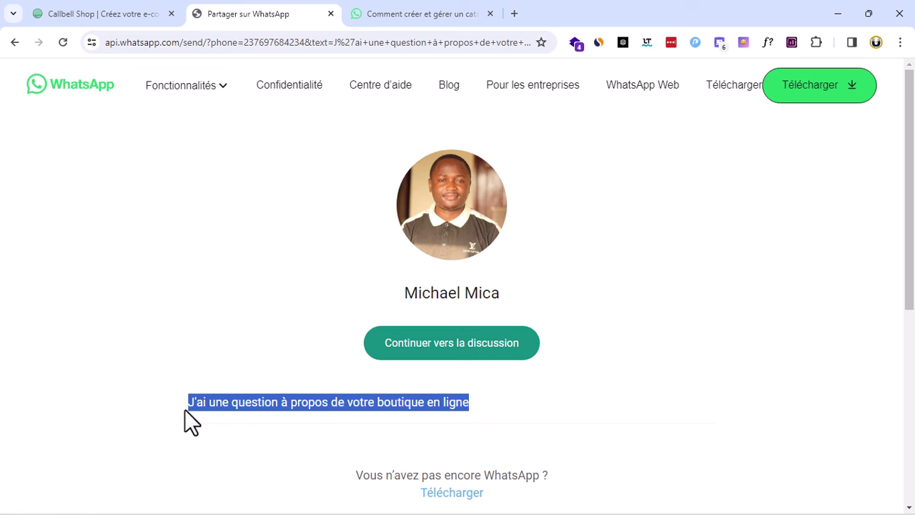
click(186, 407)
drag(205, 404, 447, 393)
click(483, 413)
drag(477, 405, 166, 406)
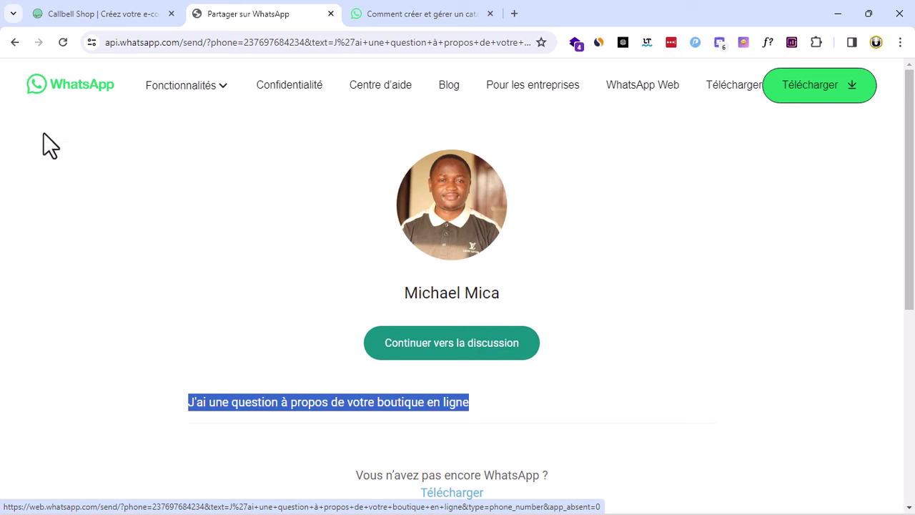
click(11, 44)
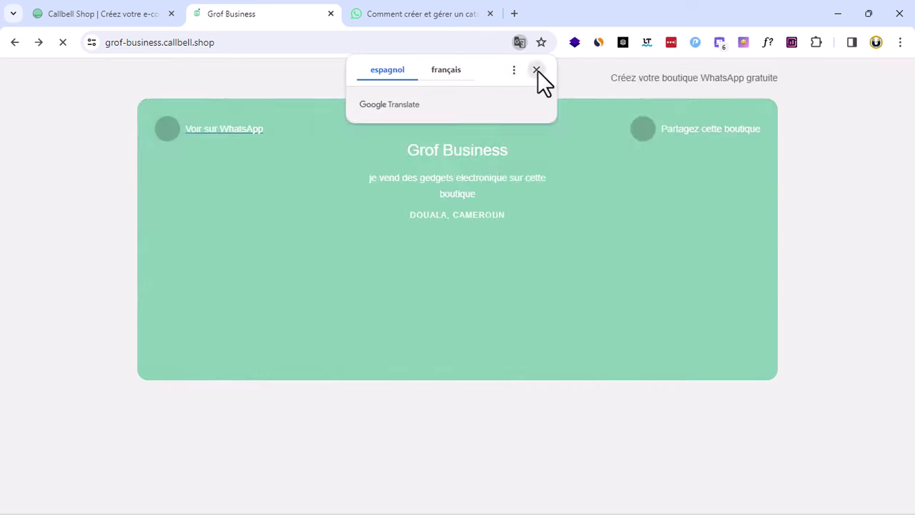
Go back to the admin and open the Grof Business shop configuration page
click(537, 70)
click(21, 41)
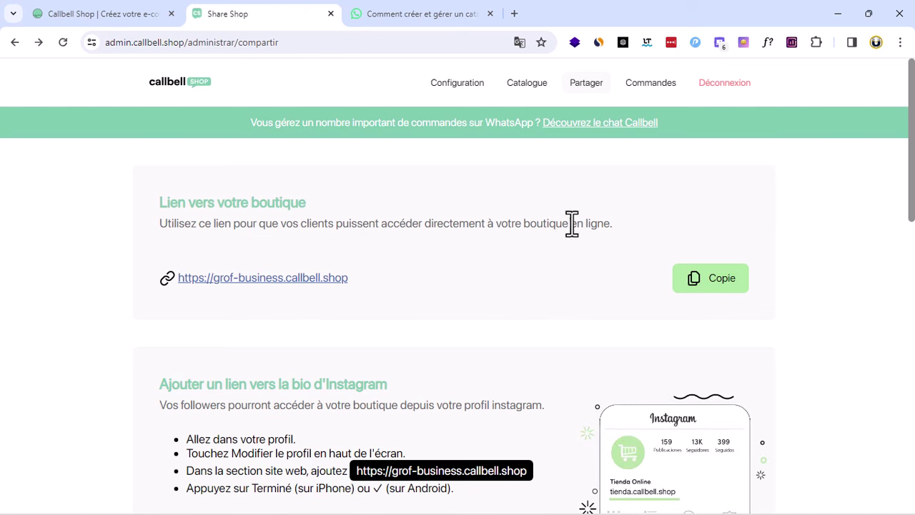
click(523, 97)
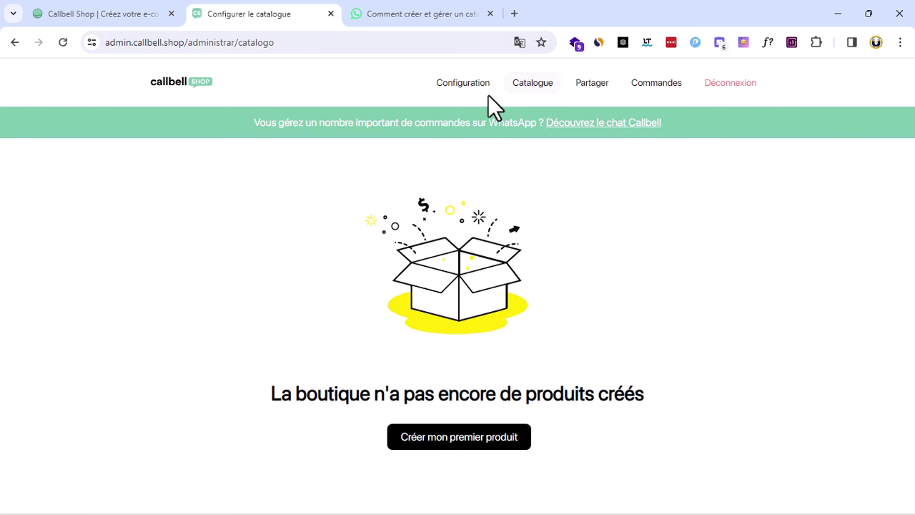
click(463, 83)
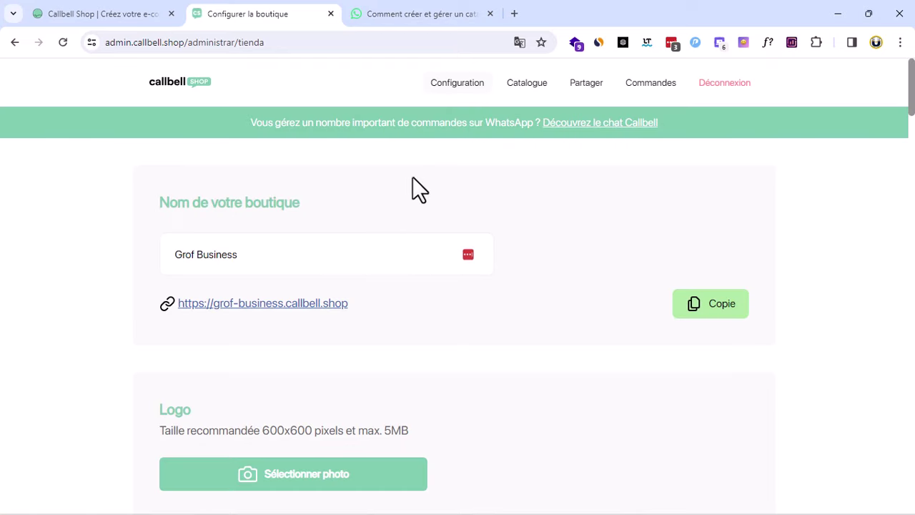
scroll(308, 258, down, 6)
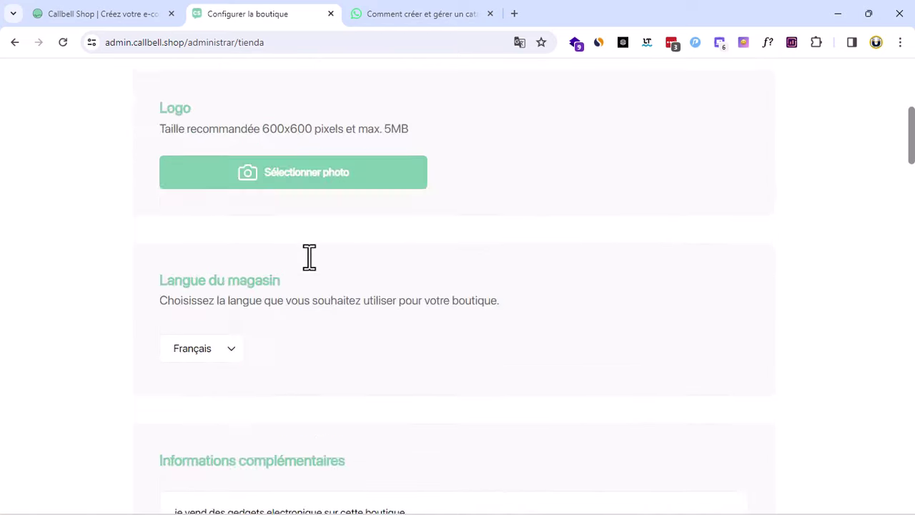
scroll(308, 257, up, 6)
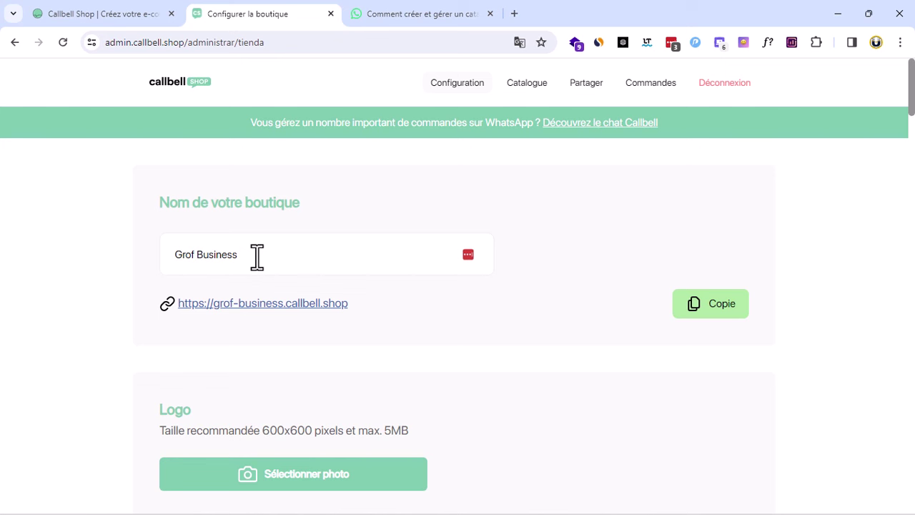
click(257, 255)
click(558, 189)
Highlight the recommended 600x600 pixel logo size in the Logo section
scroll(341, 316, down, 2)
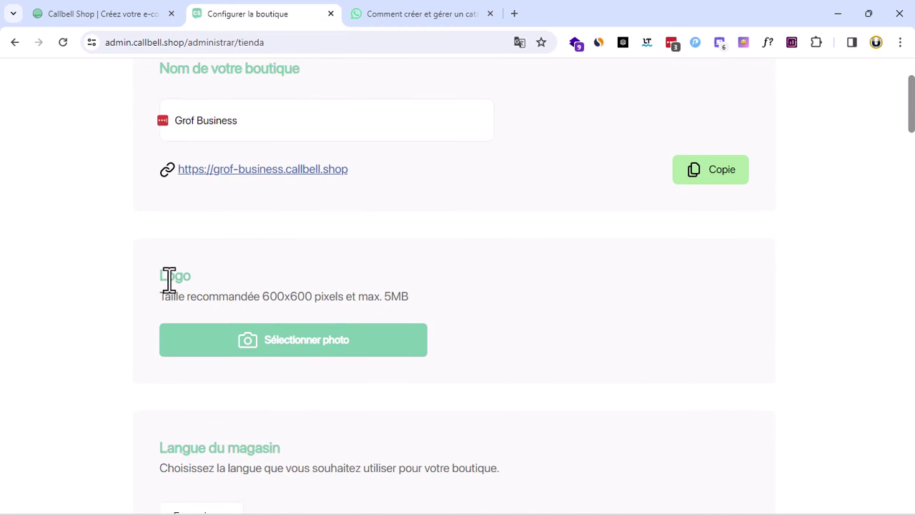
drag(168, 277, 192, 278)
click(267, 296)
drag(266, 296, 313, 302)
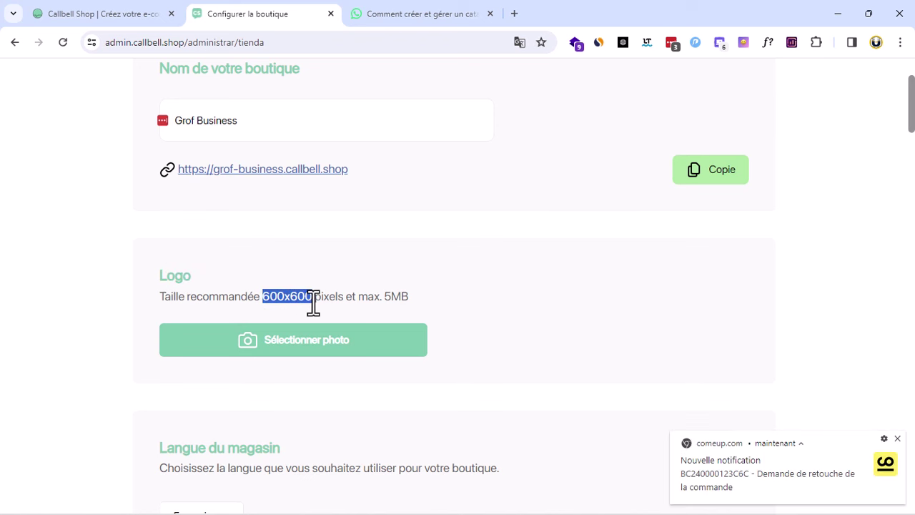
click(897, 438)
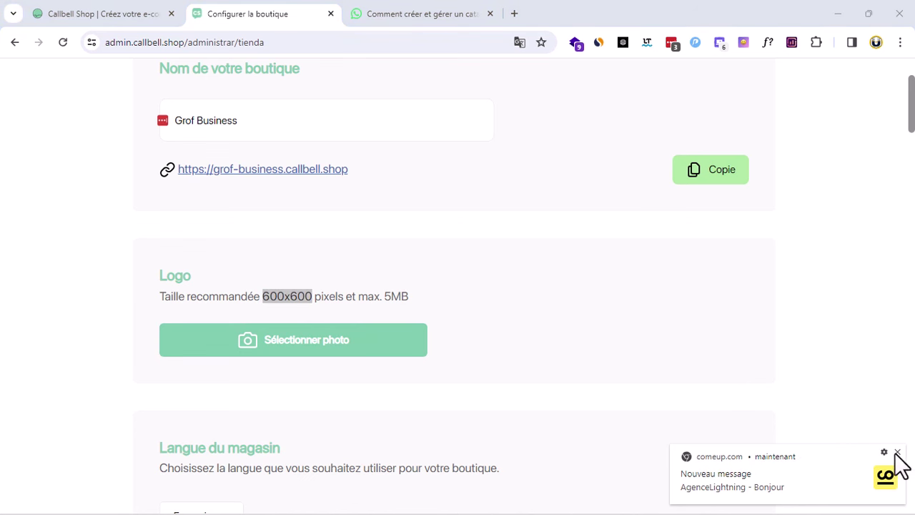
click(897, 453)
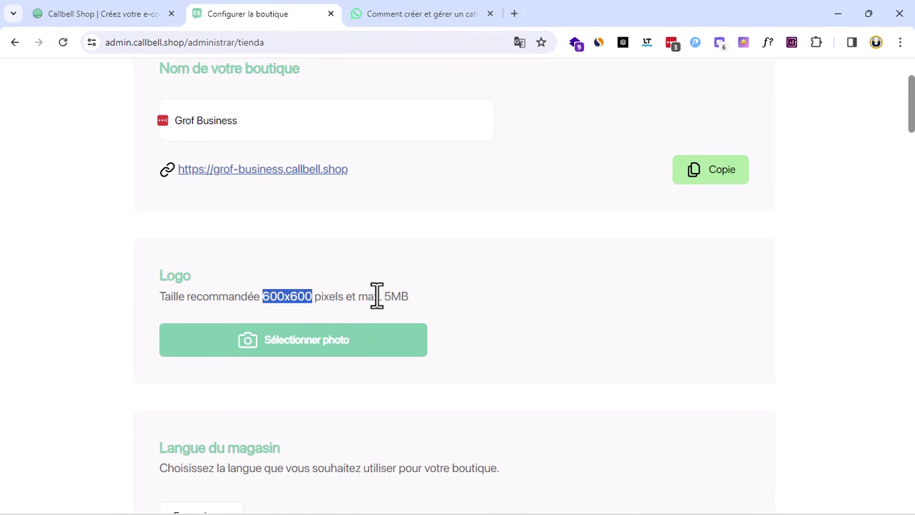
Highlight the 5MB maximum logo size and review the remaining settings
drag(384, 296, 457, 311)
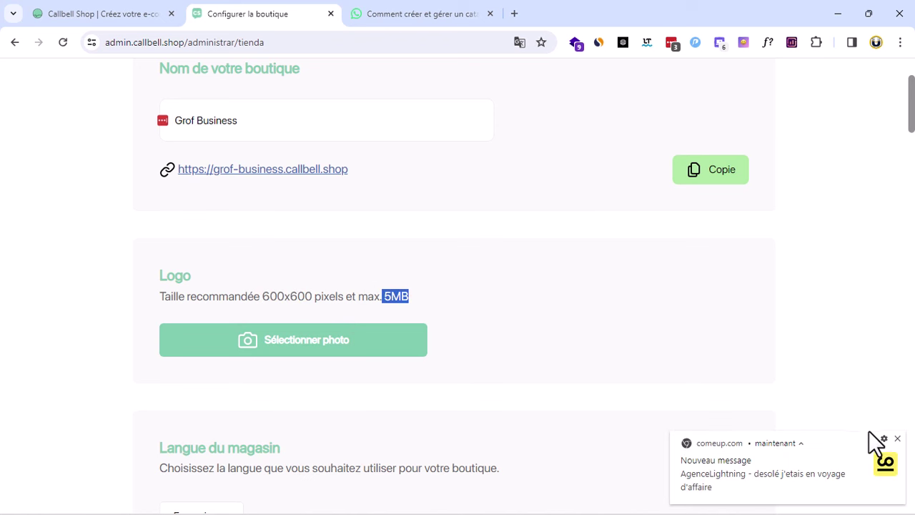
click(898, 439)
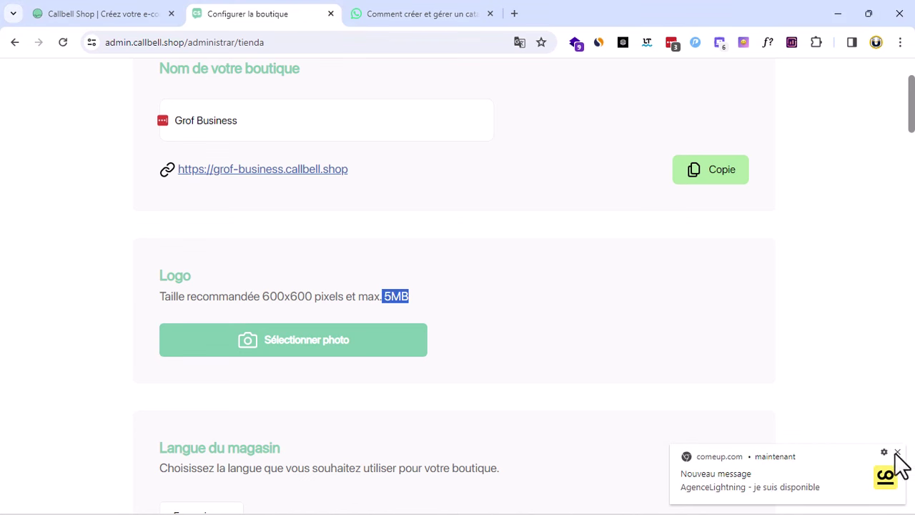
click(897, 452)
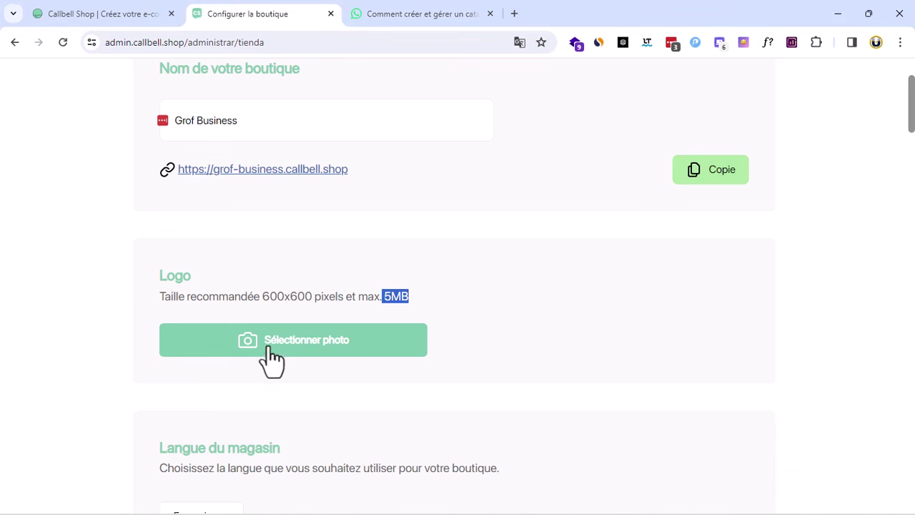
scroll(386, 350, down, 2)
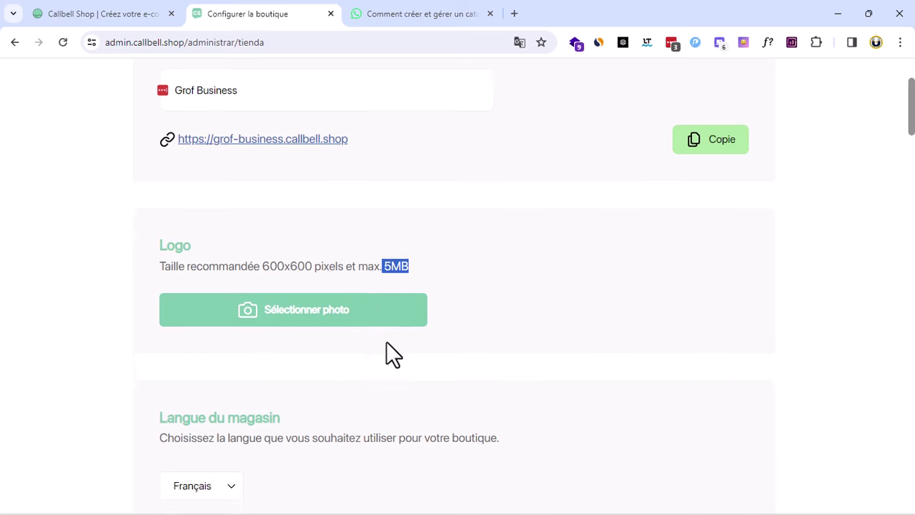
scroll(282, 383, down, 20)
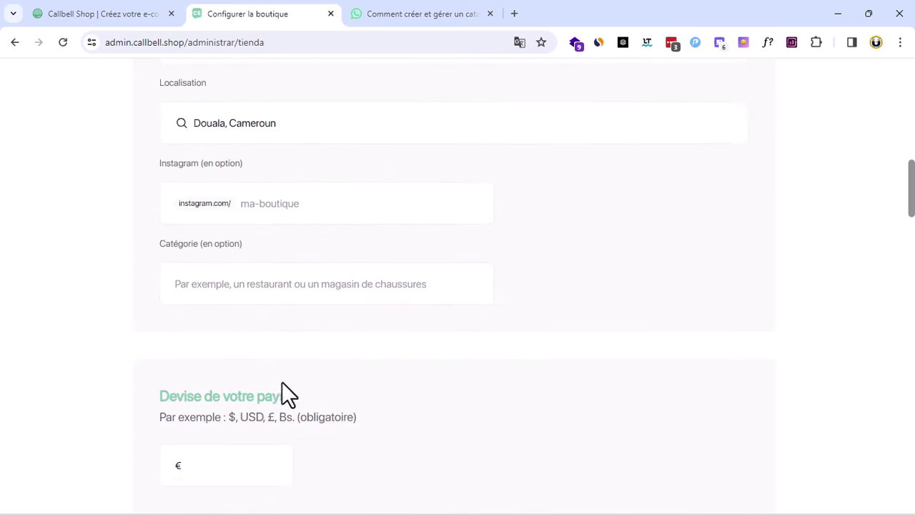
scroll(282, 394, down, 15)
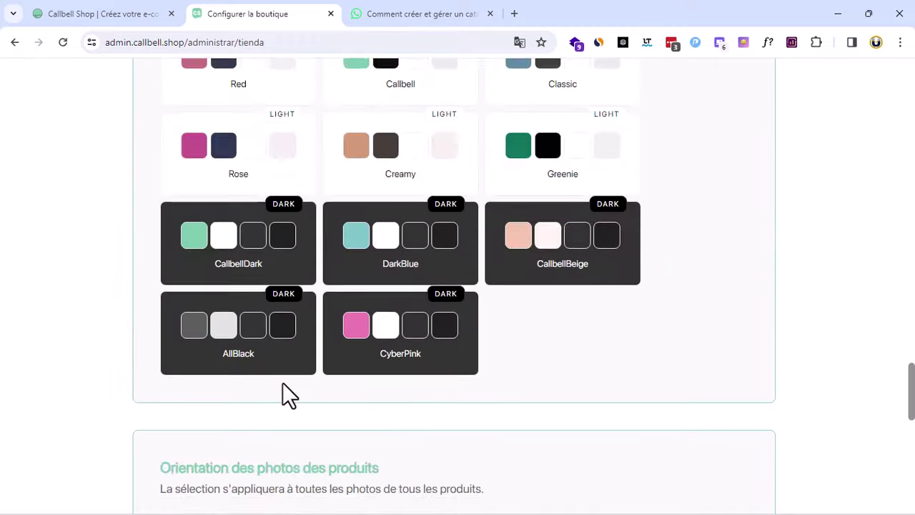
scroll(283, 384, up, 20)
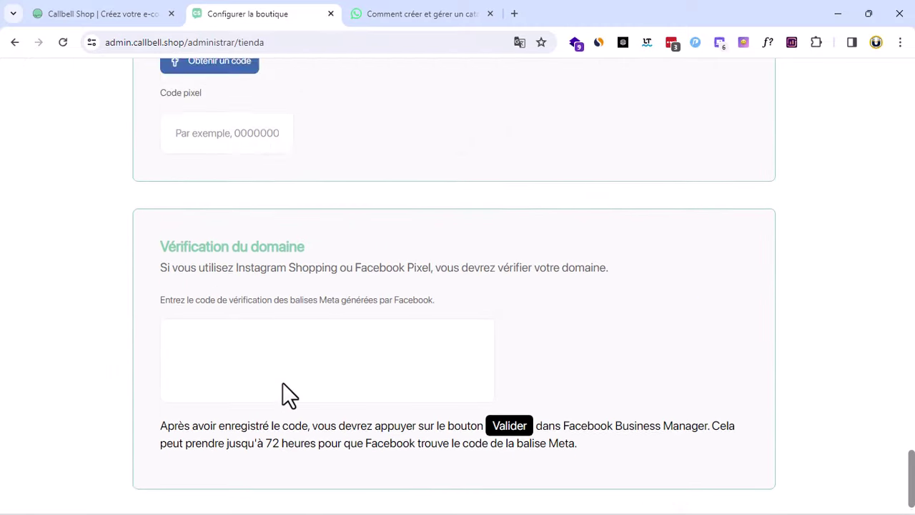
scroll(283, 393, up, 8)
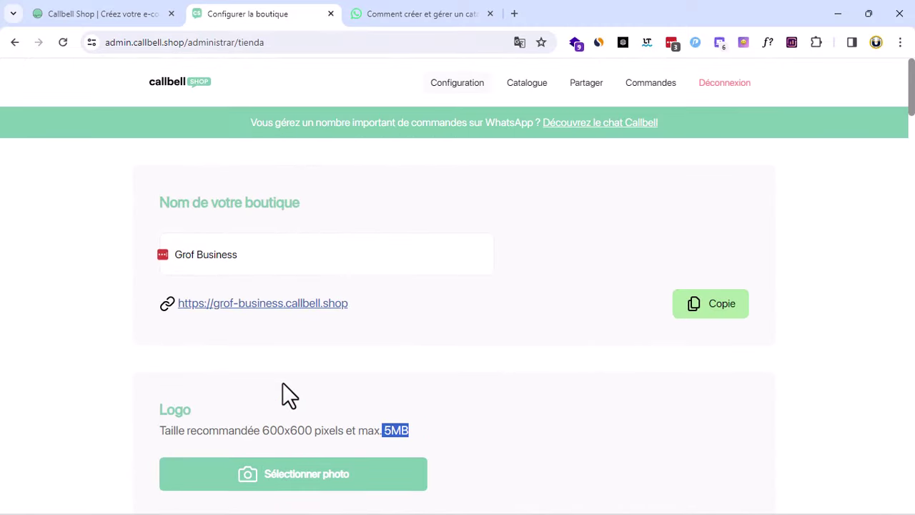
scroll(282, 393, down, 3)
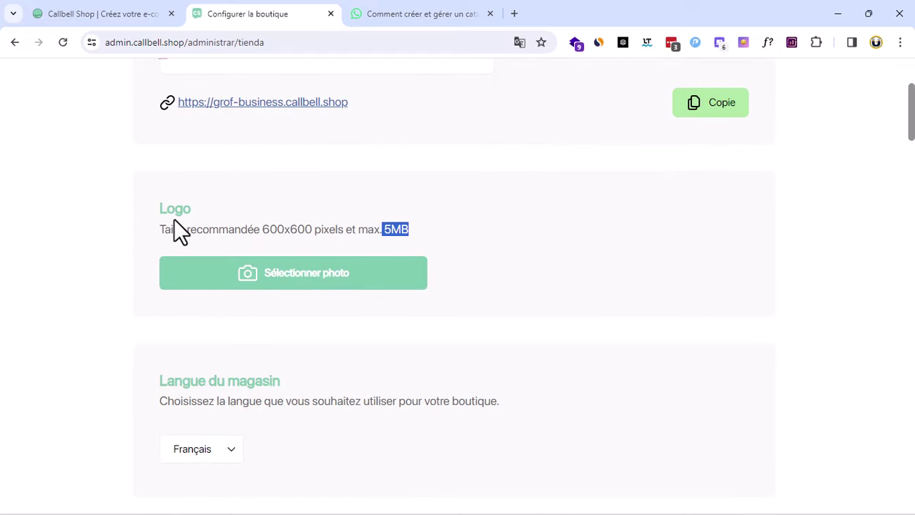
Correct 'vend' to 'vends' and fix the spelling of 'gadgets' in the description
click(246, 390)
scroll(249, 389, down, 4)
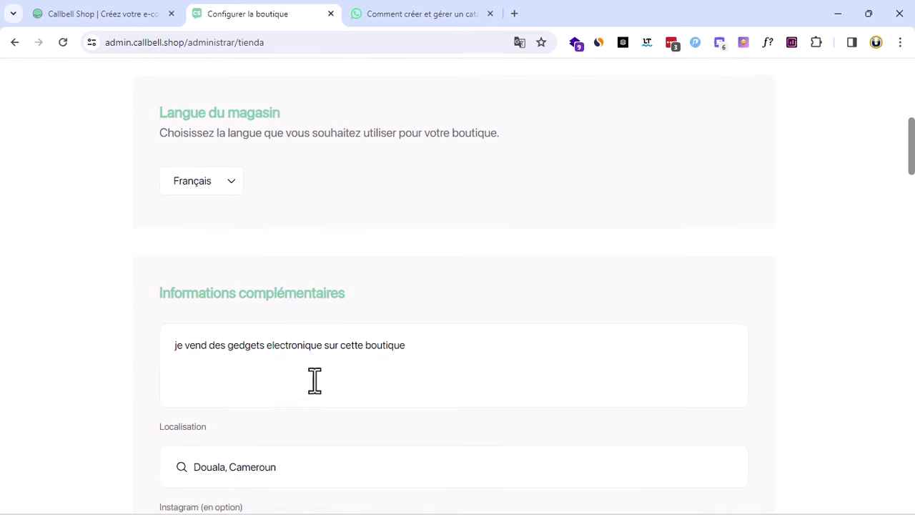
click(481, 350)
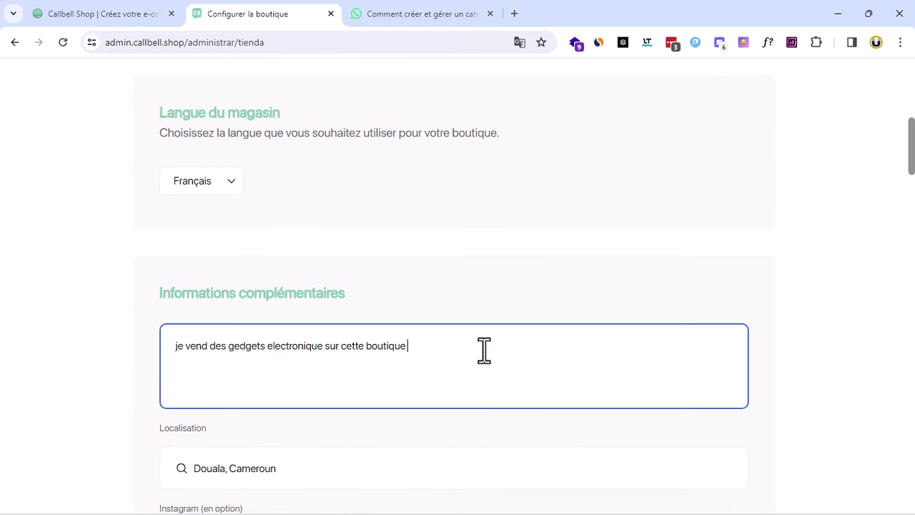
click(201, 344)
click(210, 443)
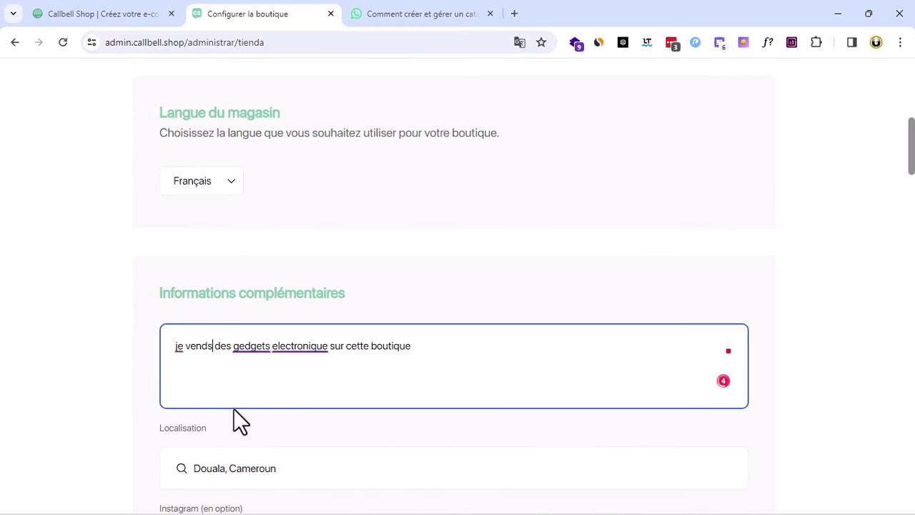
click(259, 345)
click(258, 436)
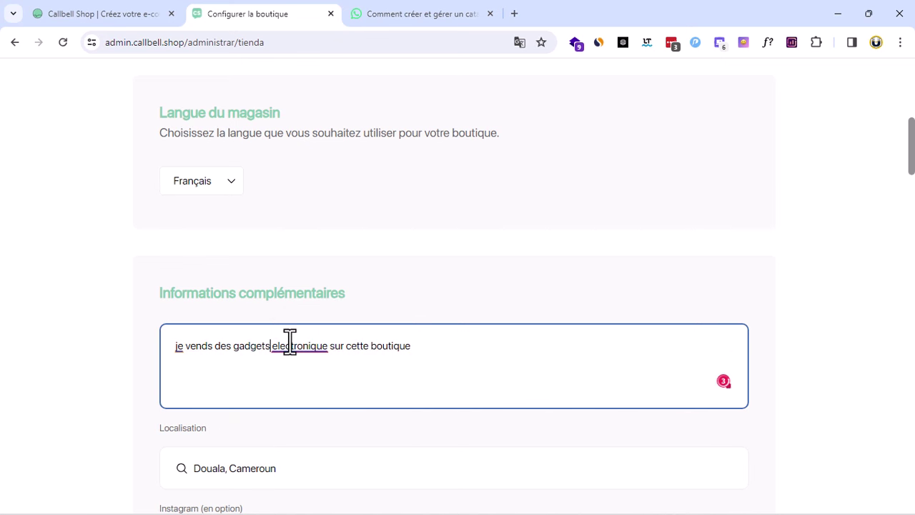
Change the word to the plural 'électroniques' and capitalise the first word as 'Je'
click(290, 342)
click(309, 435)
click(302, 346)
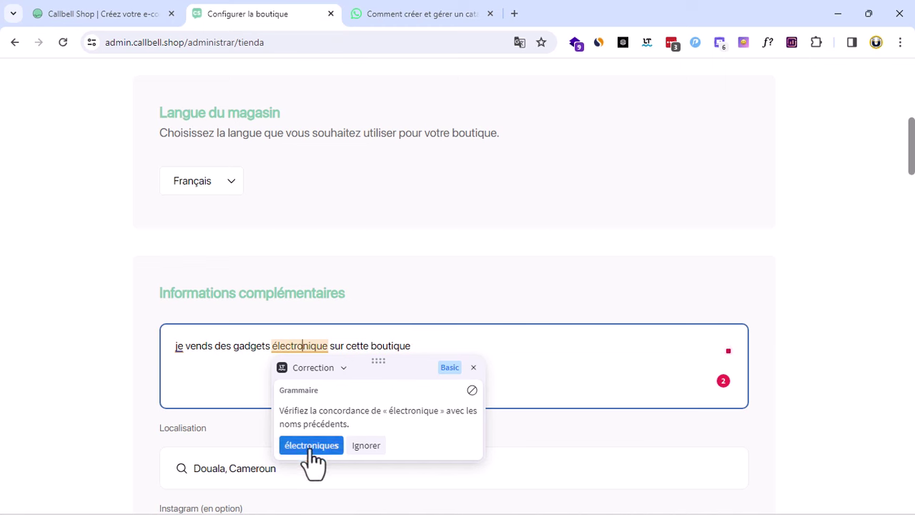
click(312, 445)
click(179, 347)
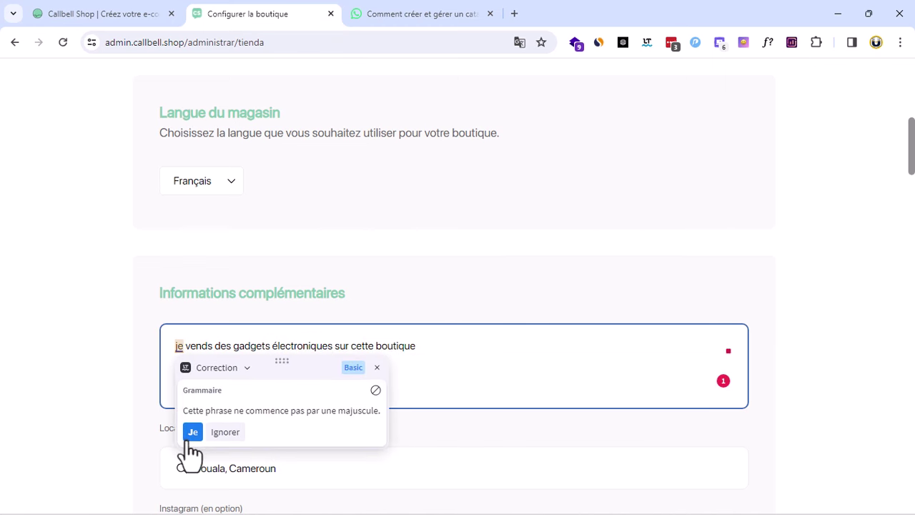
click(193, 433)
Move down to the Instagram handle field
scroll(322, 374, down, 2)
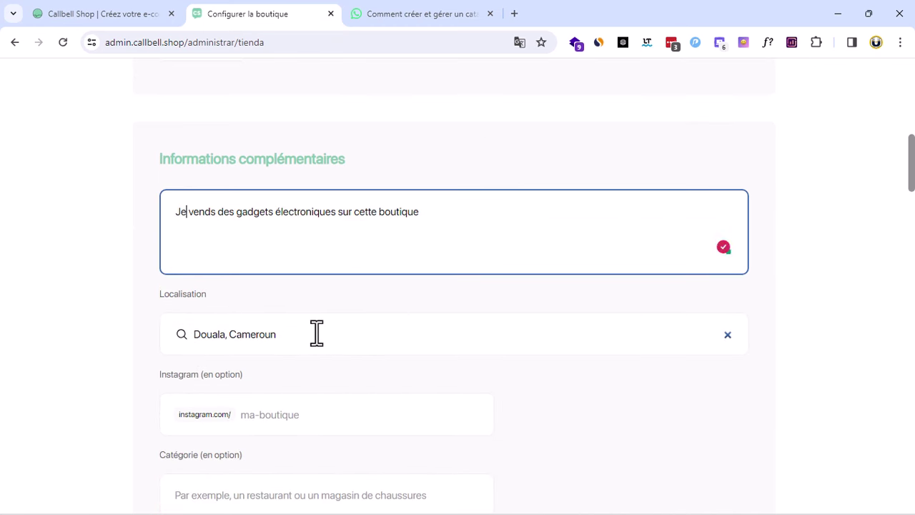
scroll(316, 332, down, 2)
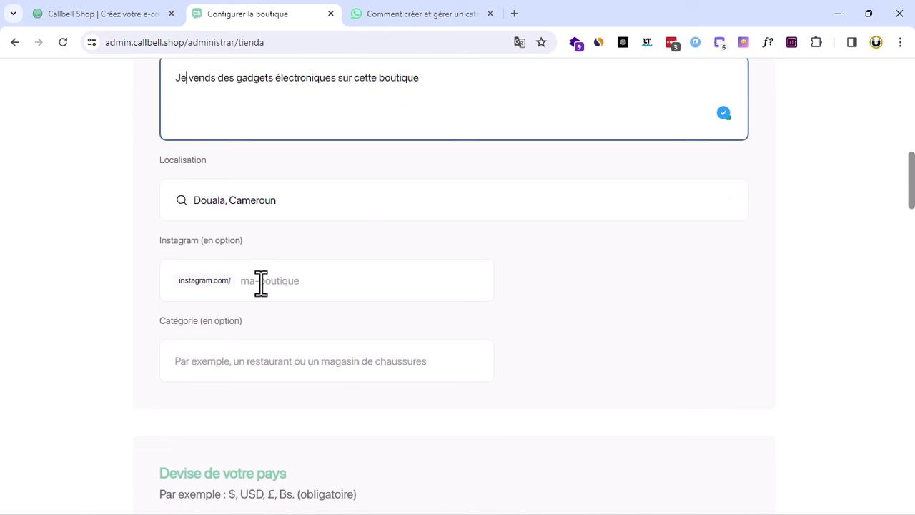
drag(184, 239, 298, 237)
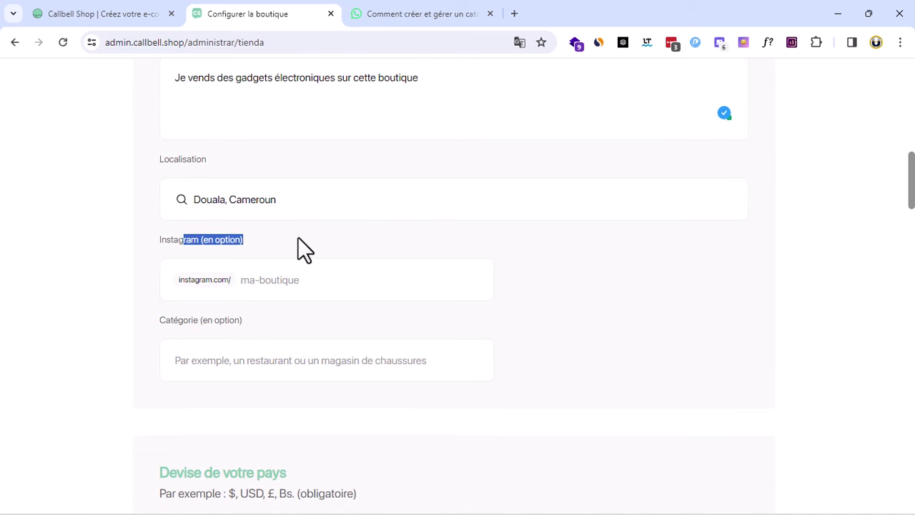
click(307, 283)
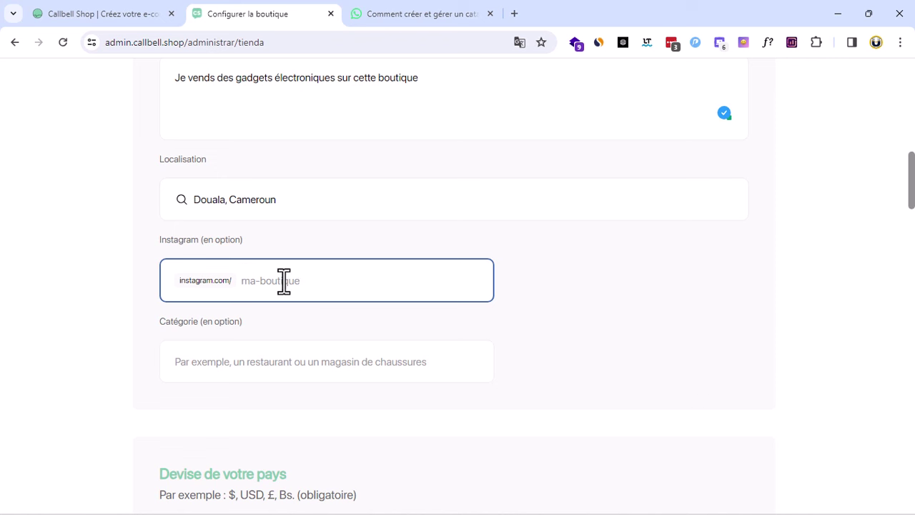
scroll(458, 371, down, 2)
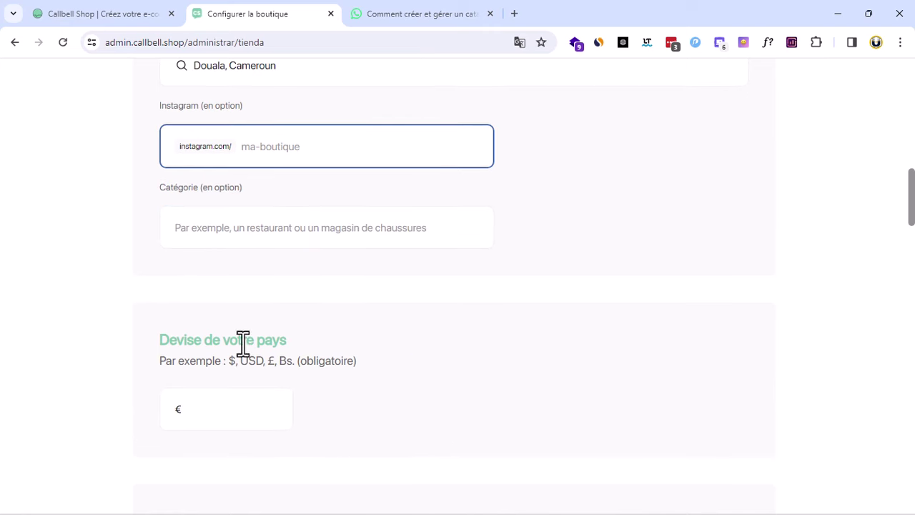
Replace the € currency with XOF in the Devise field
scroll(348, 346, down, 1)
drag(198, 340, 161, 343)
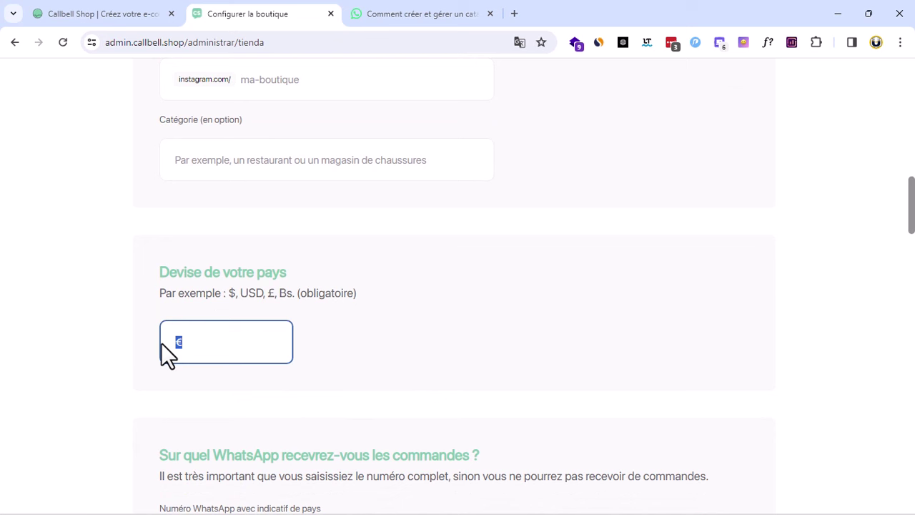
text(XOF)
click(358, 354)
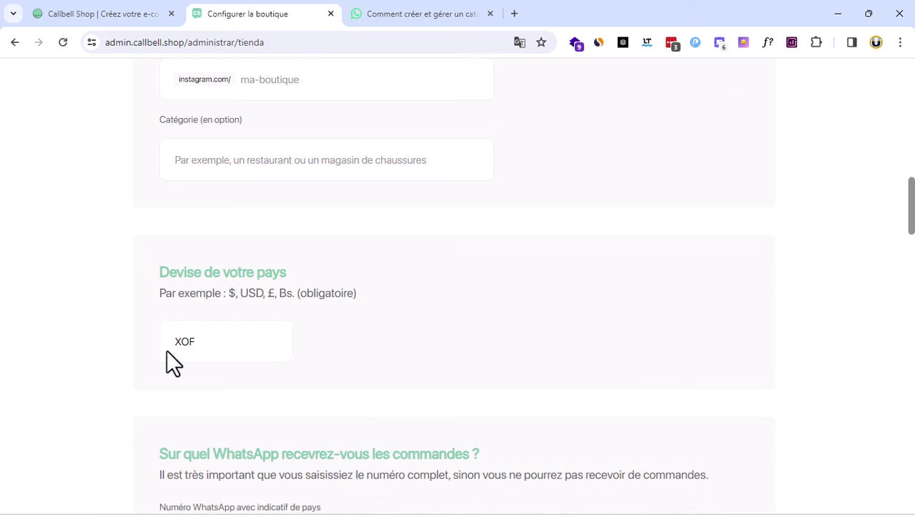
Enable the 'Prendre un rendez-vous' and 'Je souhaite obtenir plus d'informations' contact options
scroll(429, 368, down, 1)
scroll(460, 370, down, 1)
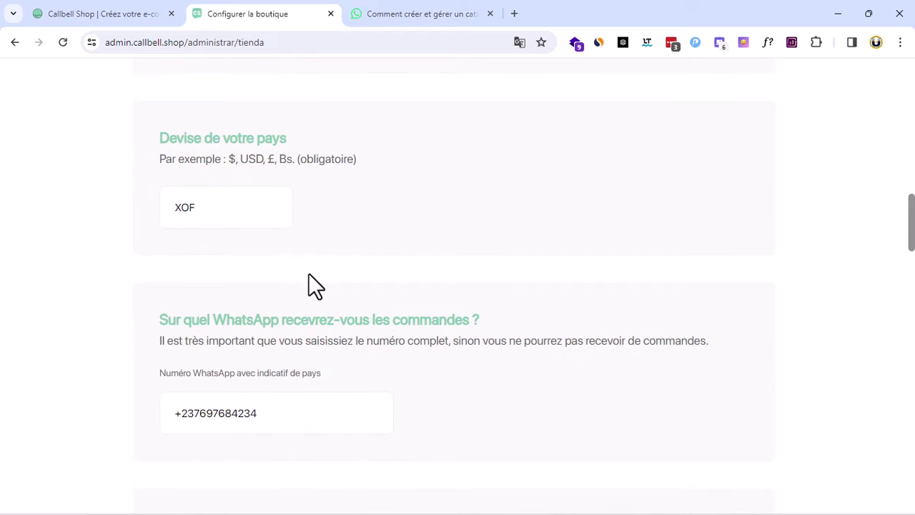
scroll(309, 275, down, 1)
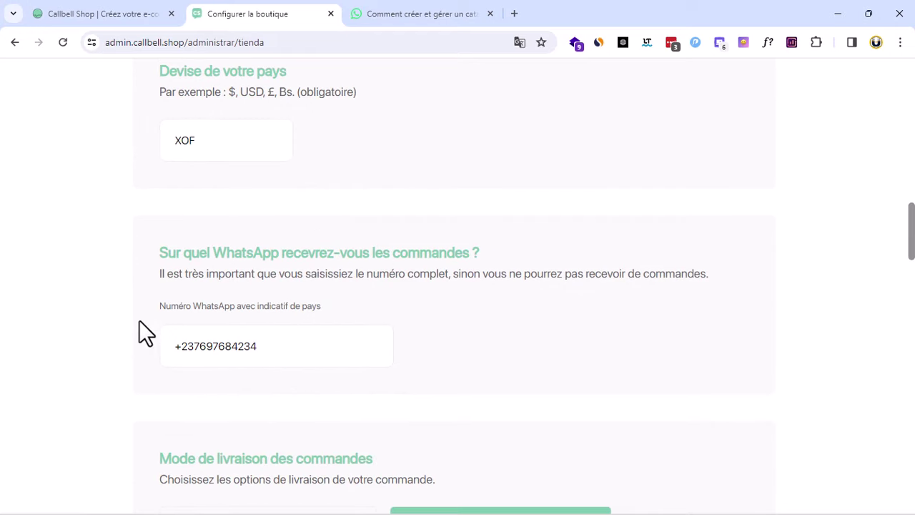
scroll(453, 333, down, 4)
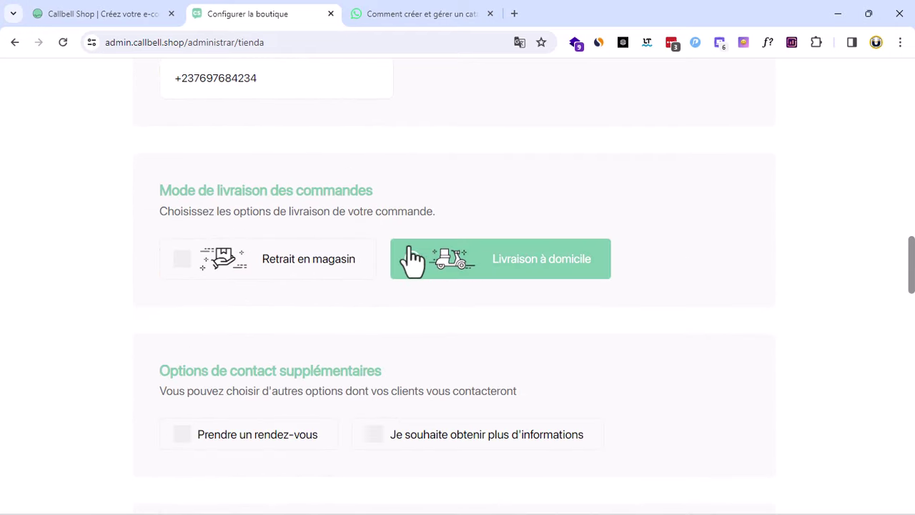
scroll(408, 261, down, 1)
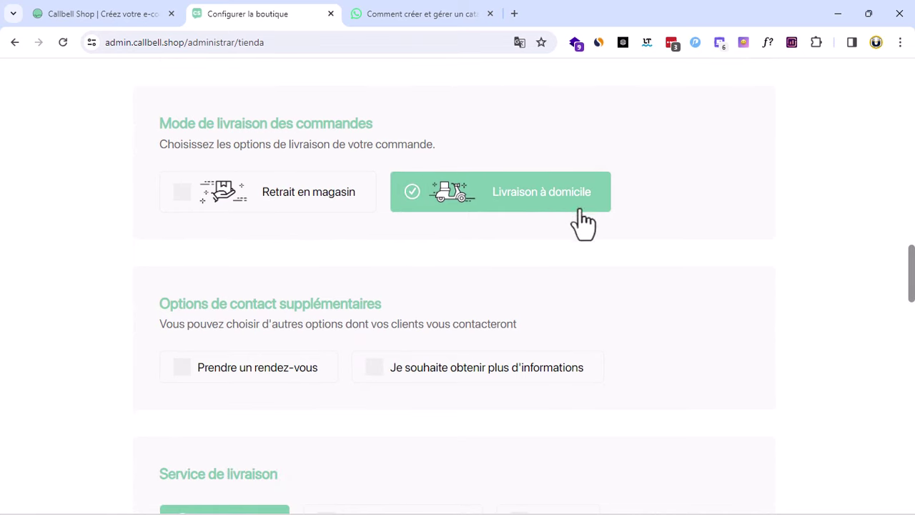
scroll(583, 230, down, 1)
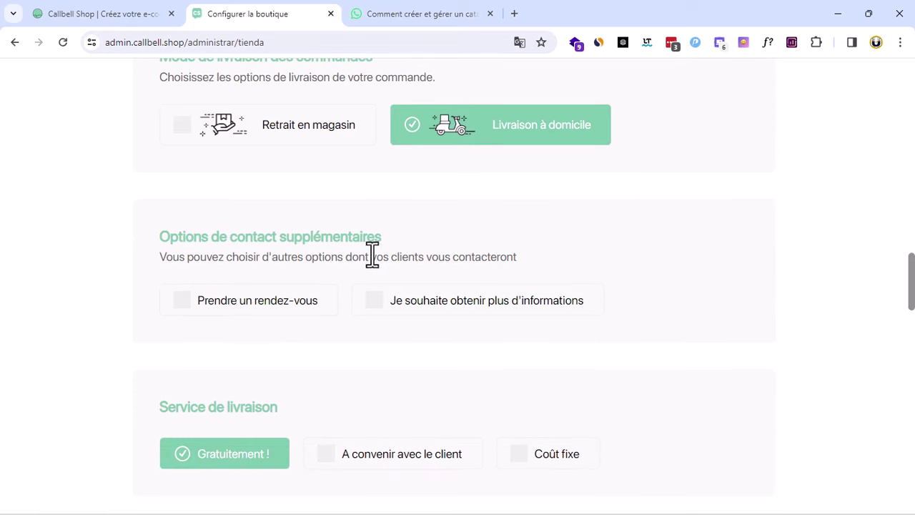
click(186, 307)
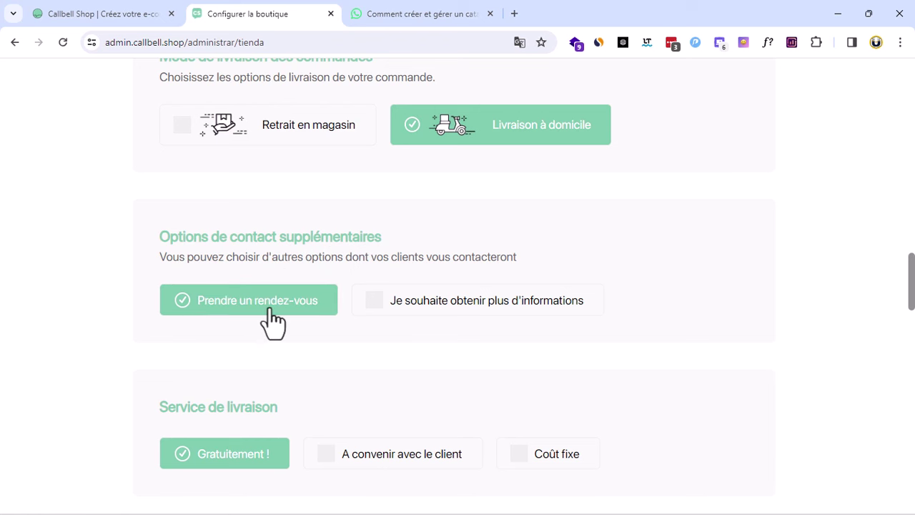
click(372, 298)
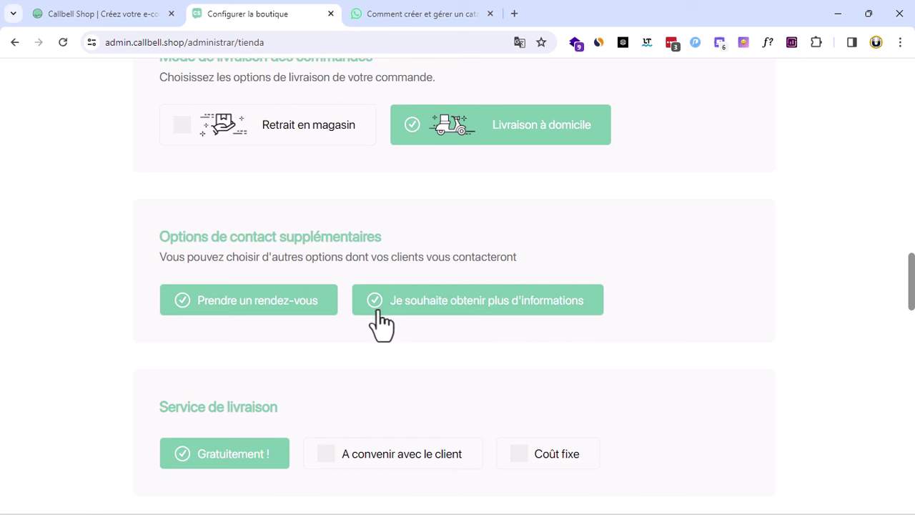
Try Coût fixe delivery, then set delivery back to Gratuitement !
scroll(399, 328, down, 2)
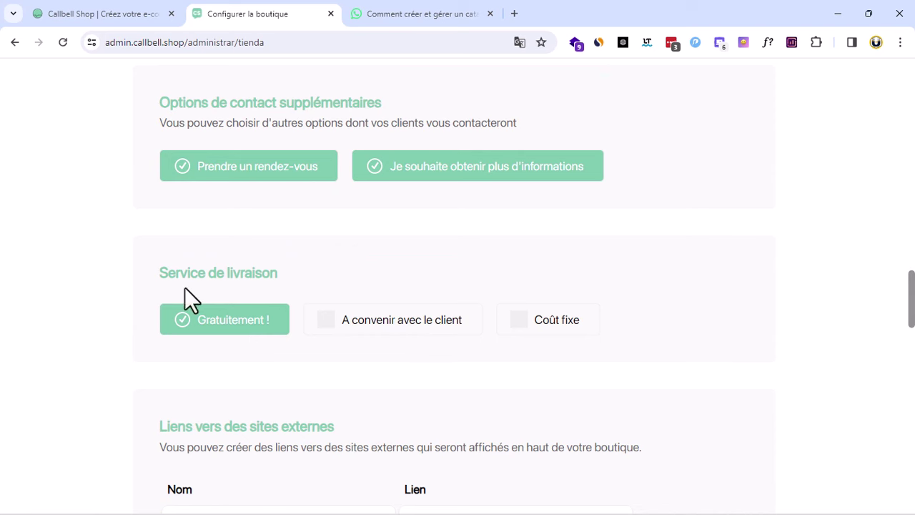
click(520, 326)
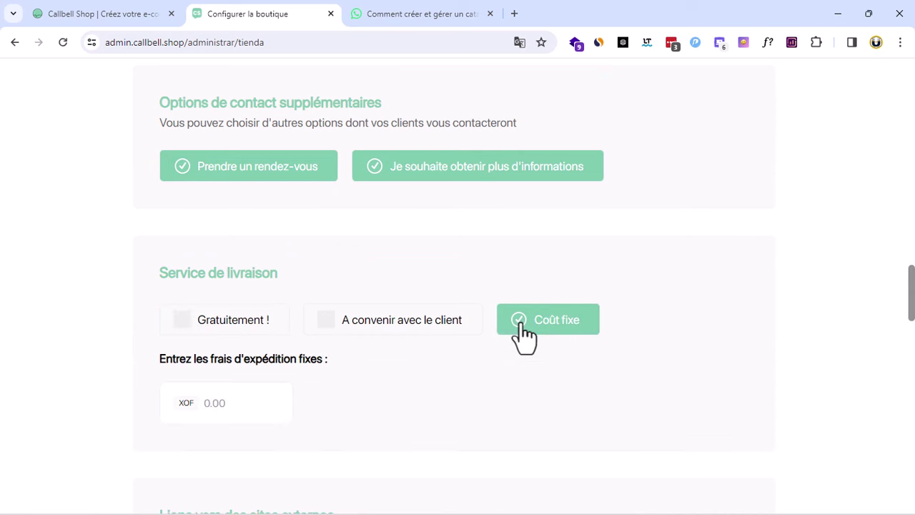
click(222, 331)
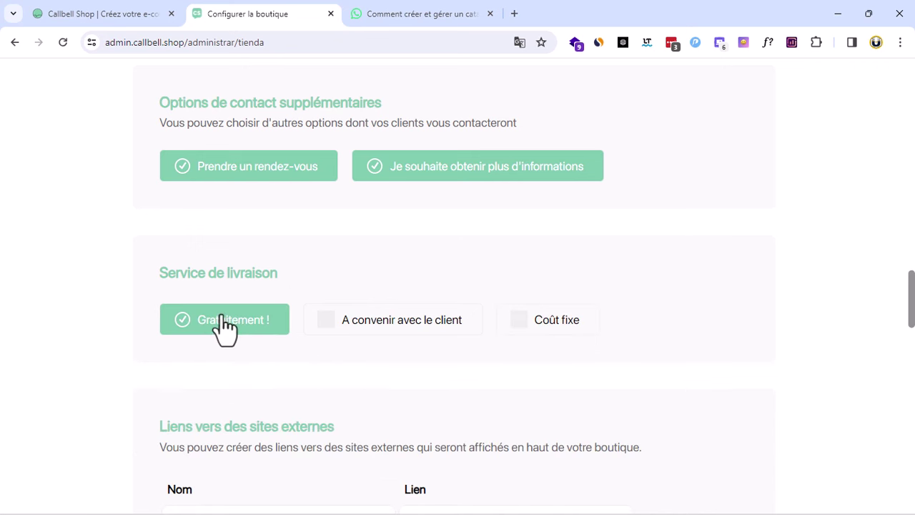
scroll(313, 331, down, 2)
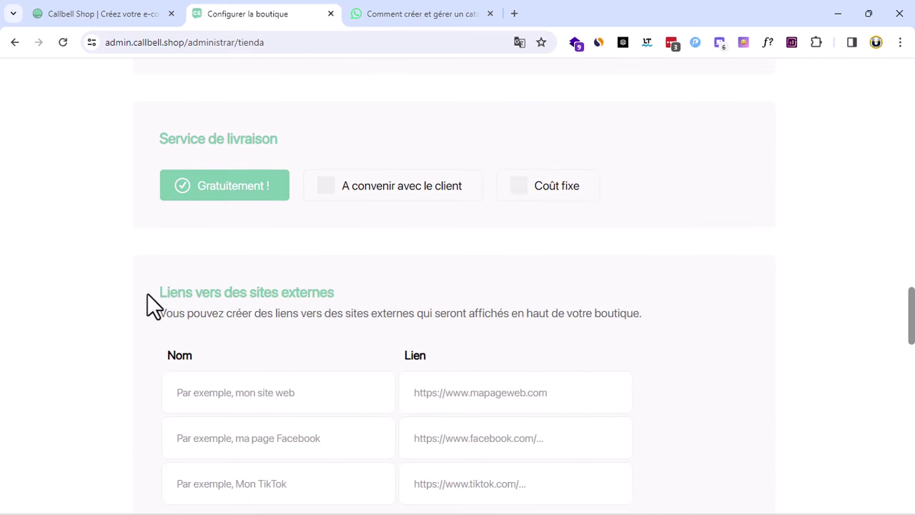
scroll(336, 297, down, 2)
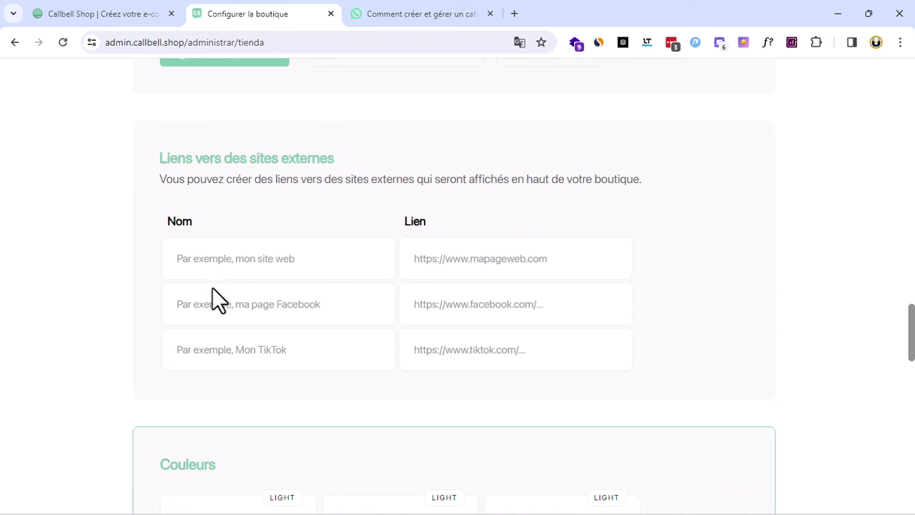
click(275, 259)
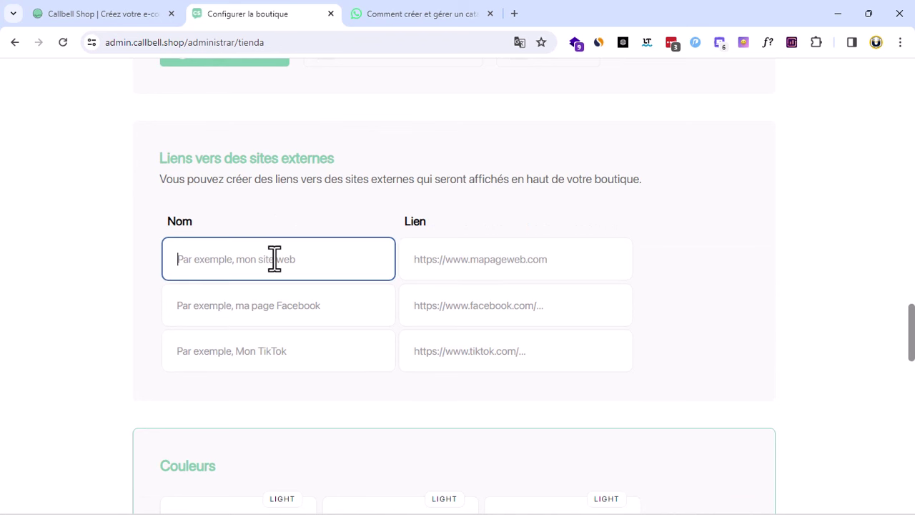
text(grofbusiness.com)
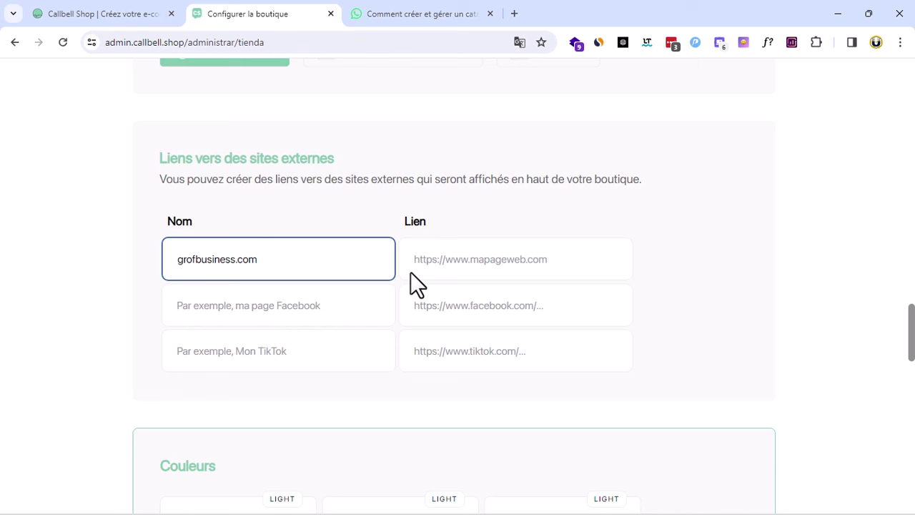
drag(310, 251, 158, 263)
key(ctrl+c)
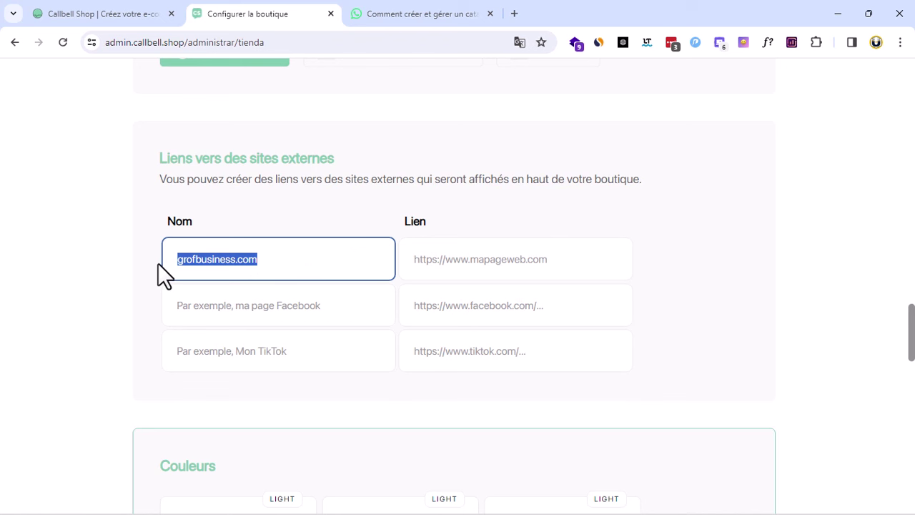
key(BackSpace)
click(448, 259)
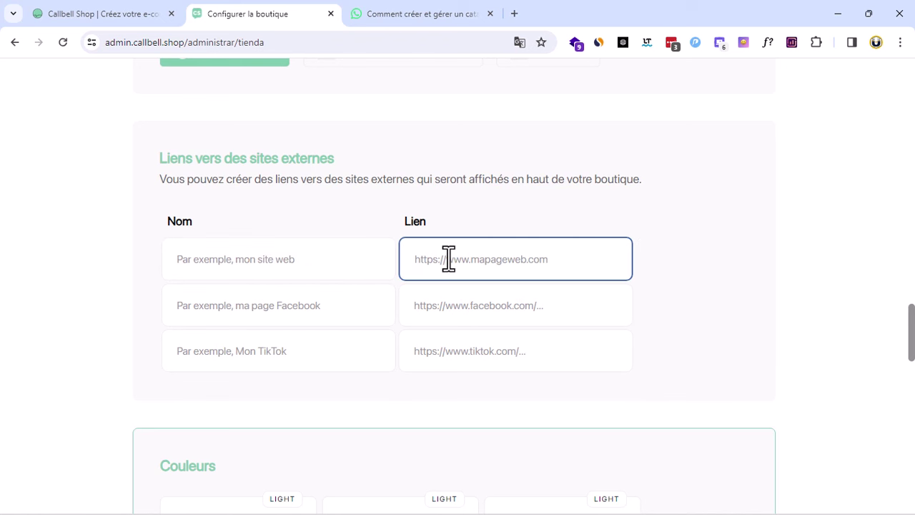
key(ctrl+v)
click(297, 259)
text(G)
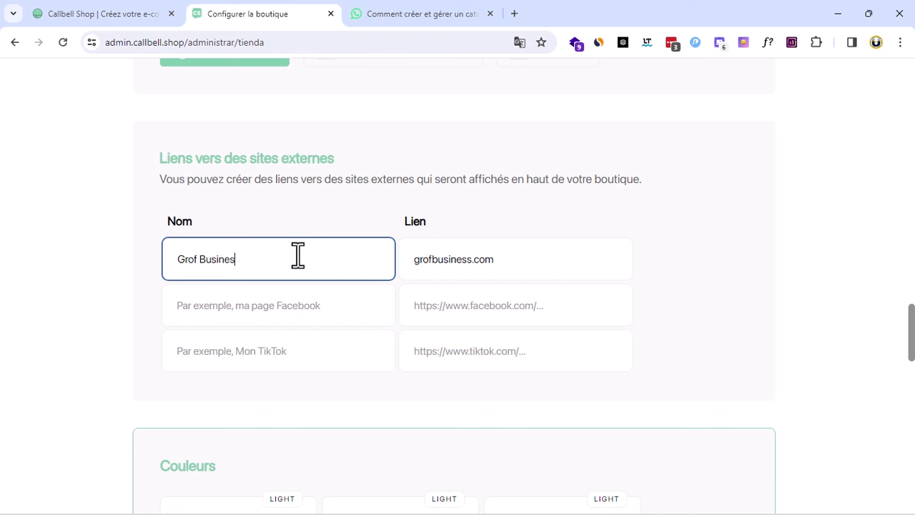
click(287, 314)
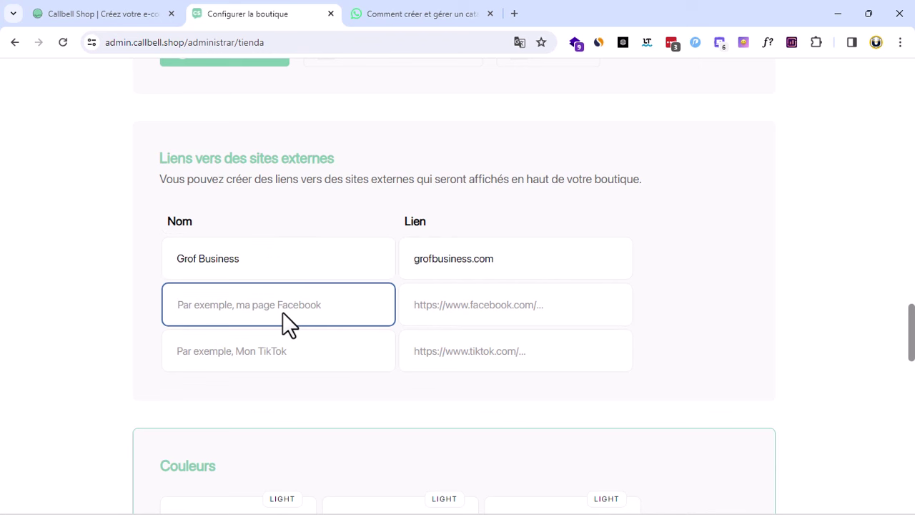
text(Gr)
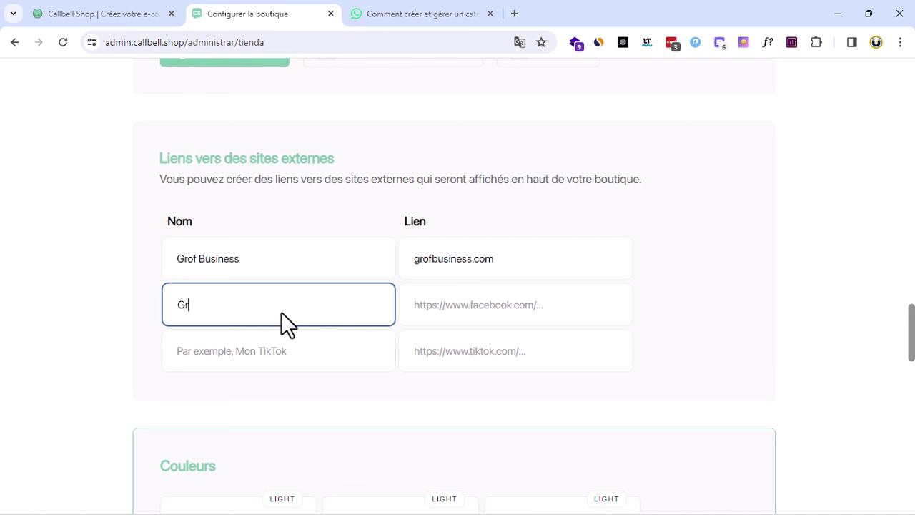
text(of Business)
click(501, 314)
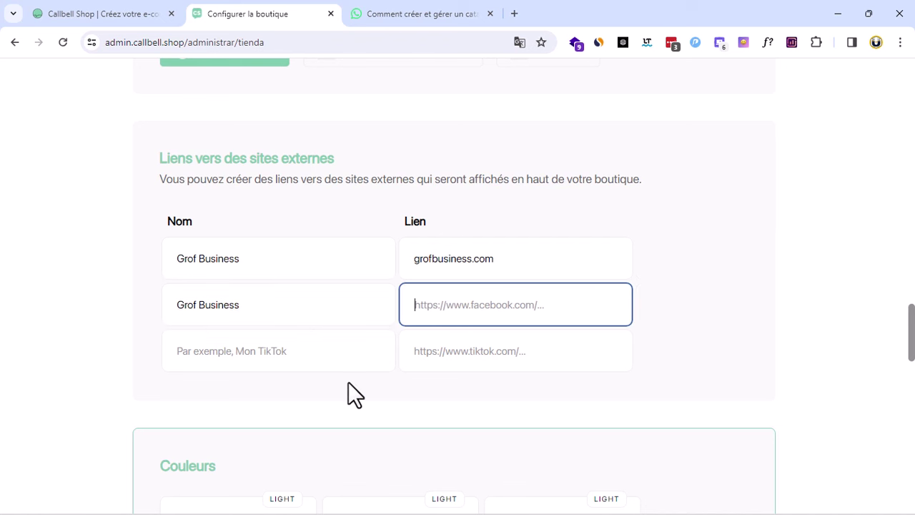
click(274, 352)
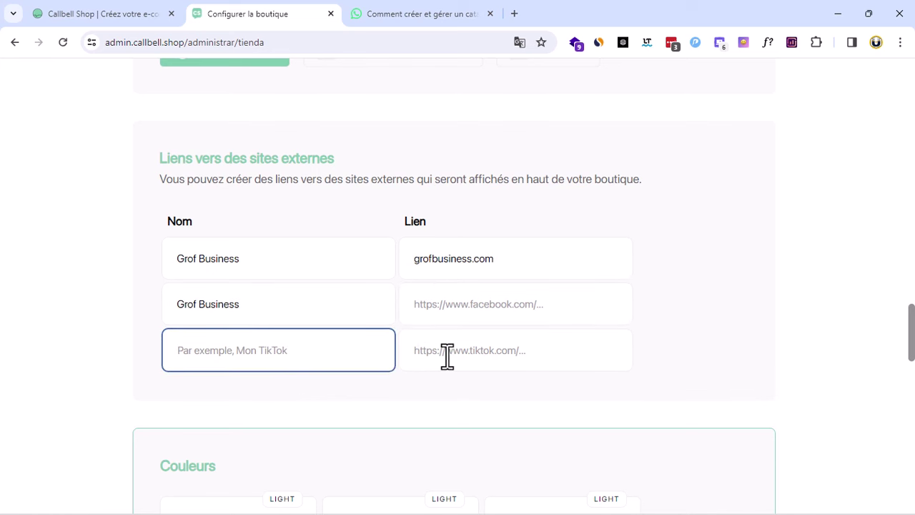
click(447, 355)
scroll(448, 355, down, 2)
scroll(422, 404, down, 1)
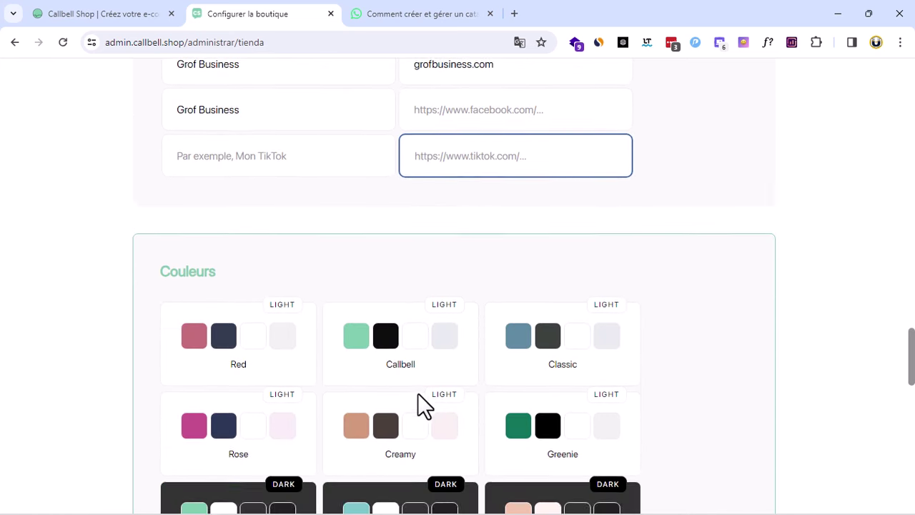
scroll(418, 394, down, 2)
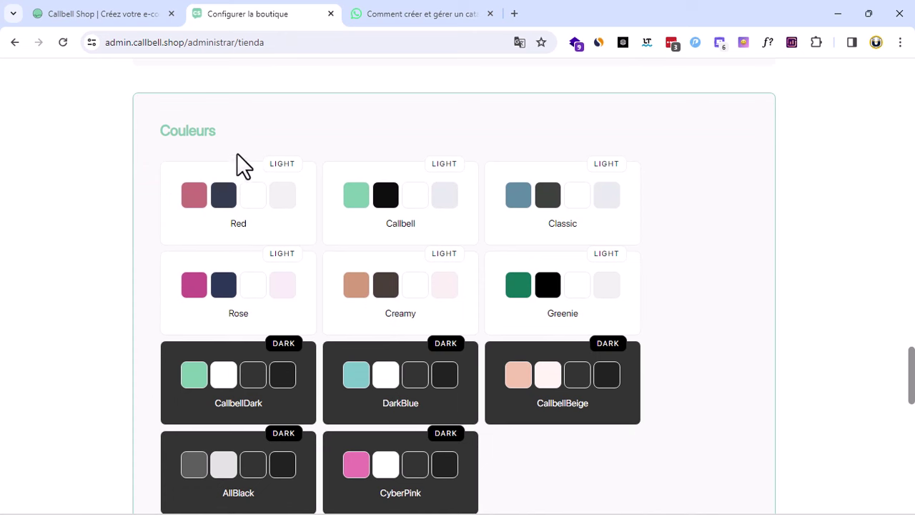
scroll(665, 329, down, 3)
Choose the Classic palette under Couleurs, briefly try Callbell, then return to Classic
scroll(662, 337, up, 3)
click(519, 225)
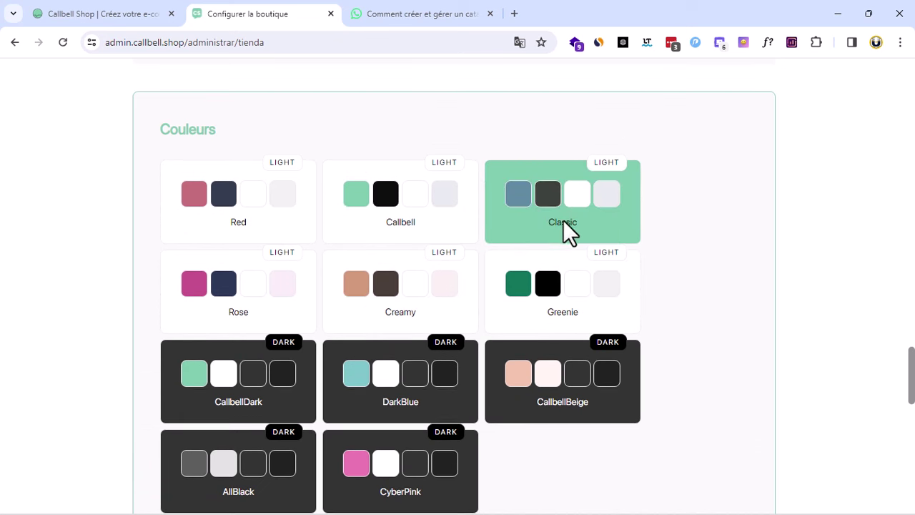
click(362, 225)
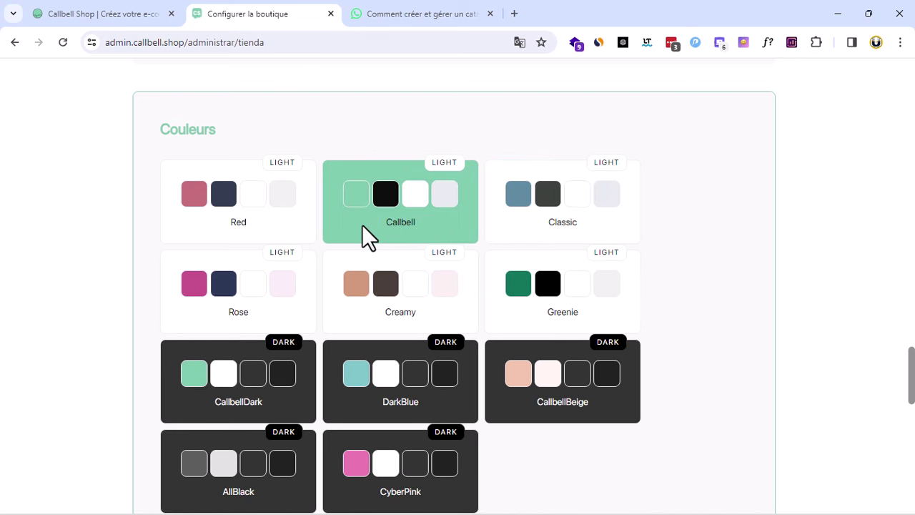
click(517, 222)
scroll(677, 346, down, 5)
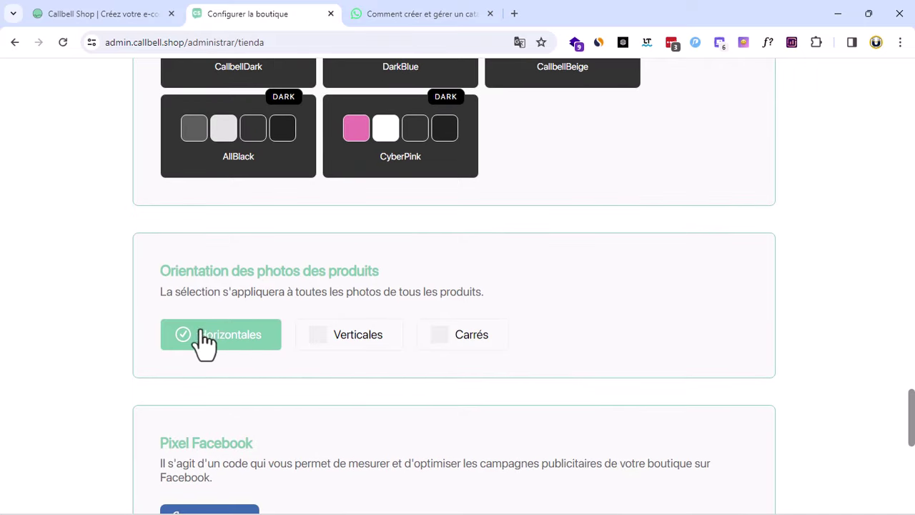
Set the product photo orientation to Carrés
click(443, 342)
scroll(493, 350, down, 2)
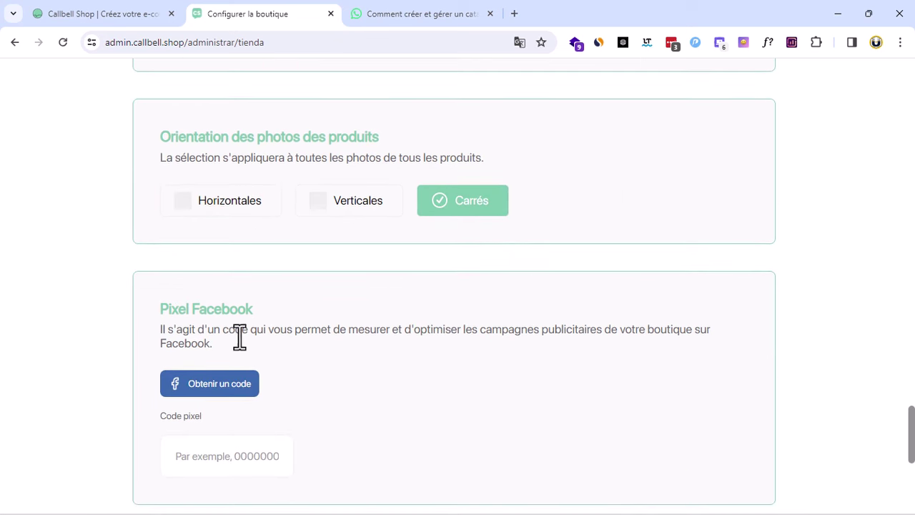
scroll(210, 303, down, 1)
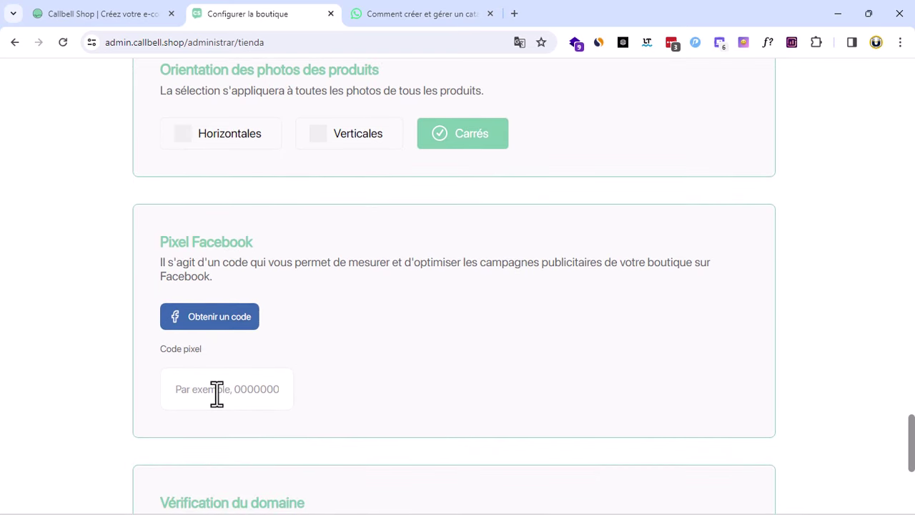
scroll(496, 336, up, 8)
scroll(496, 332, down, 10)
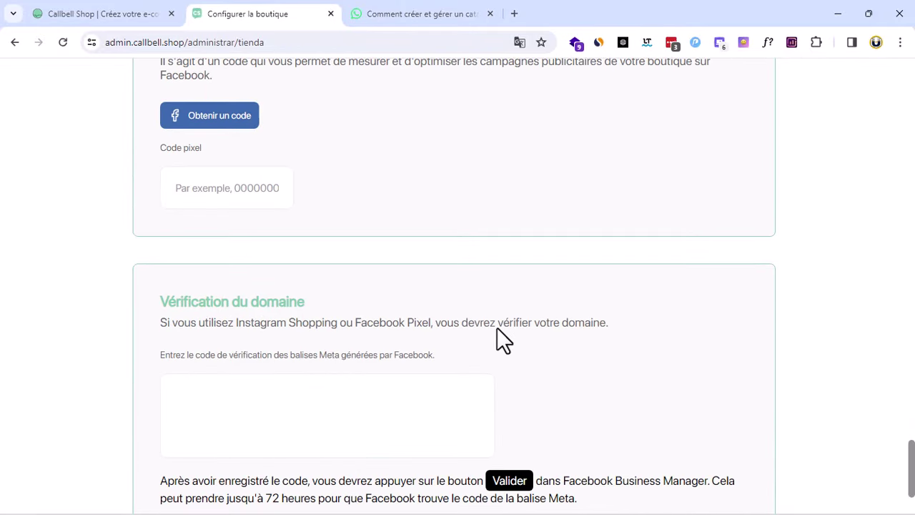
scroll(499, 330, up, 3)
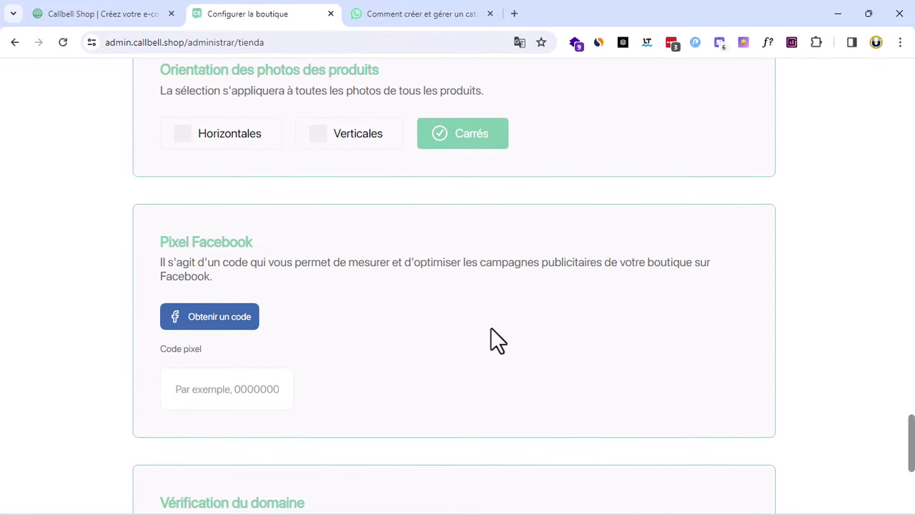
Save the shop configuration with Sauvegarder les modifications
click(203, 395)
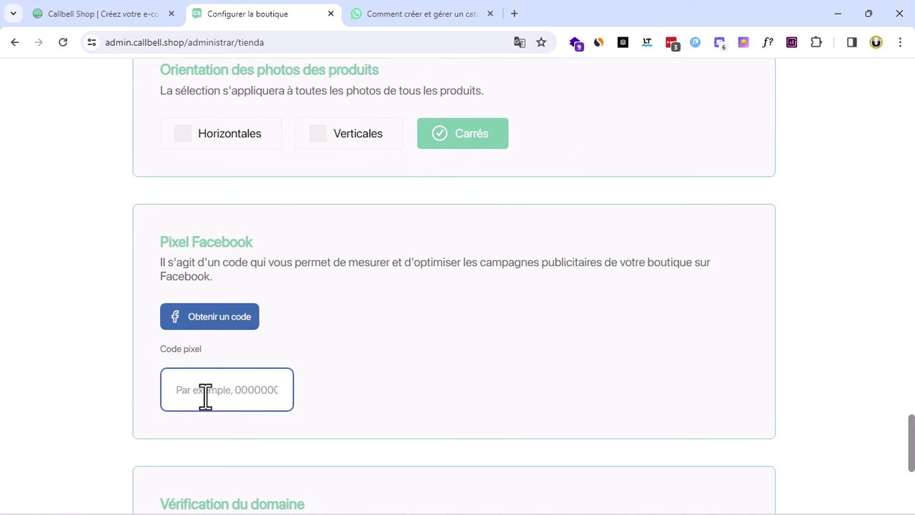
scroll(427, 353, down, 3)
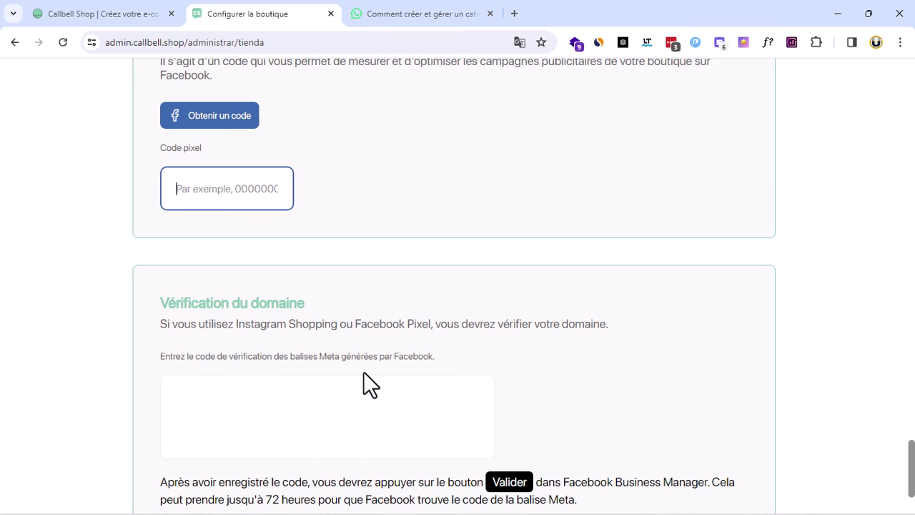
scroll(329, 394, down, 1)
click(267, 350)
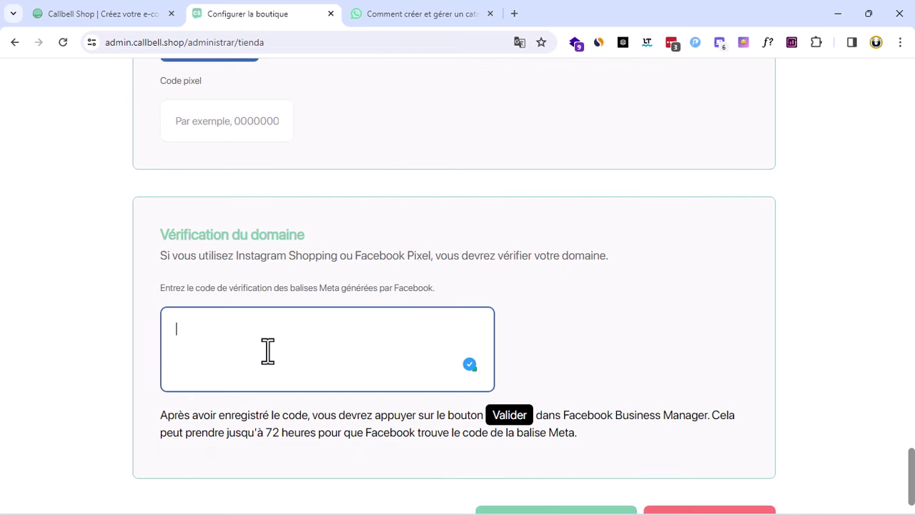
scroll(511, 336, down, 1)
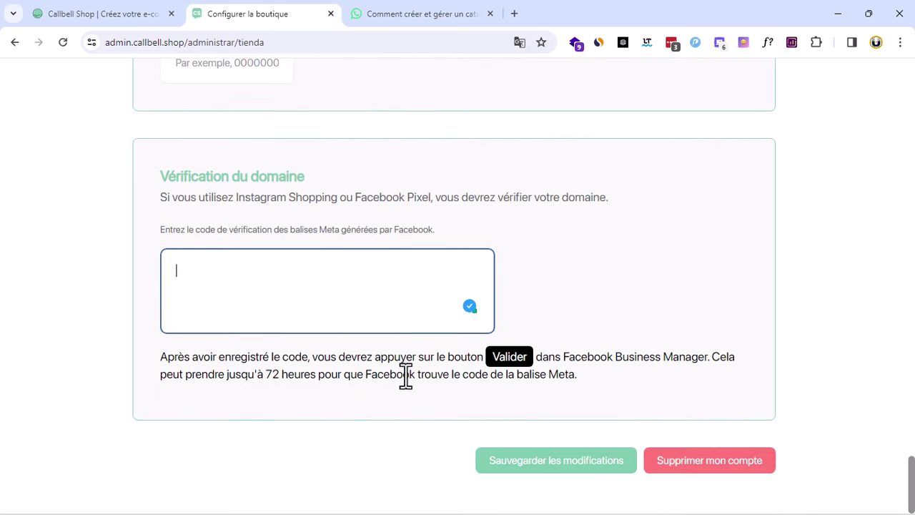
click(565, 471)
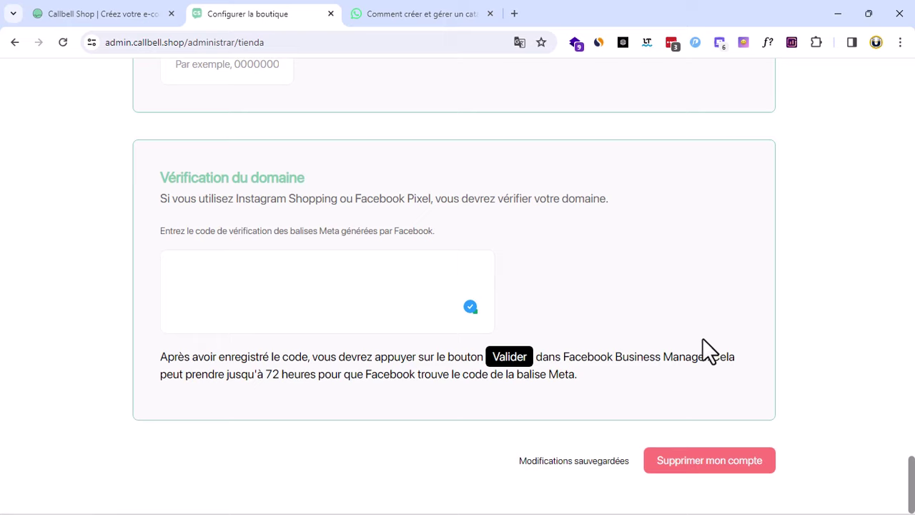
Open the empty product Catalogue page from the top menu
scroll(831, 370, up, 7)
scroll(831, 370, down, 7)
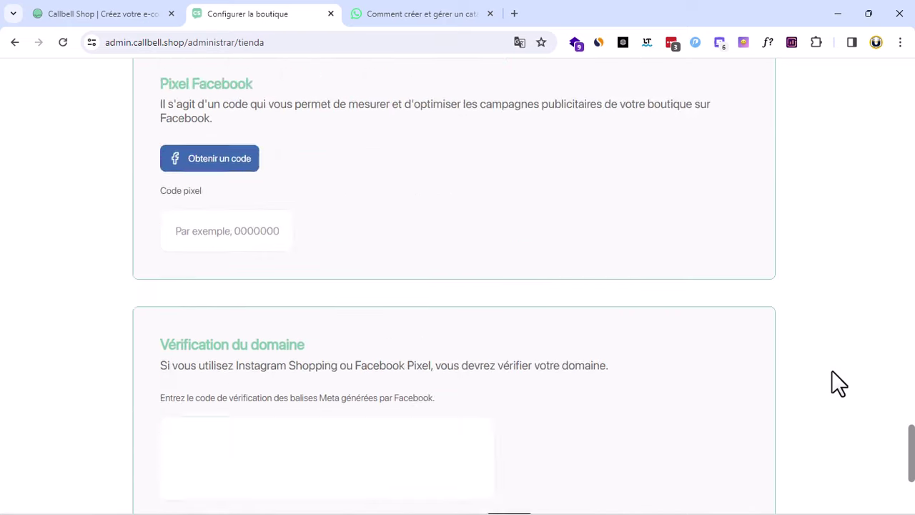
scroll(832, 370, up, 15)
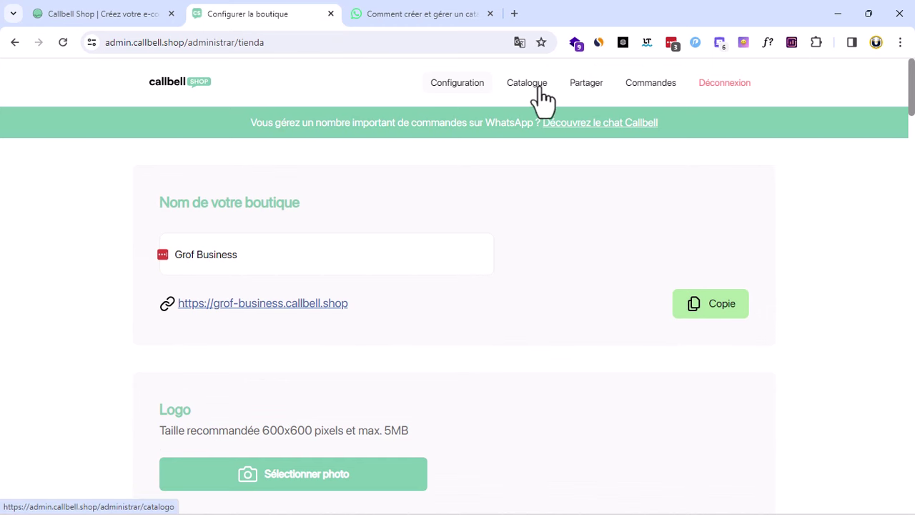
click(529, 82)
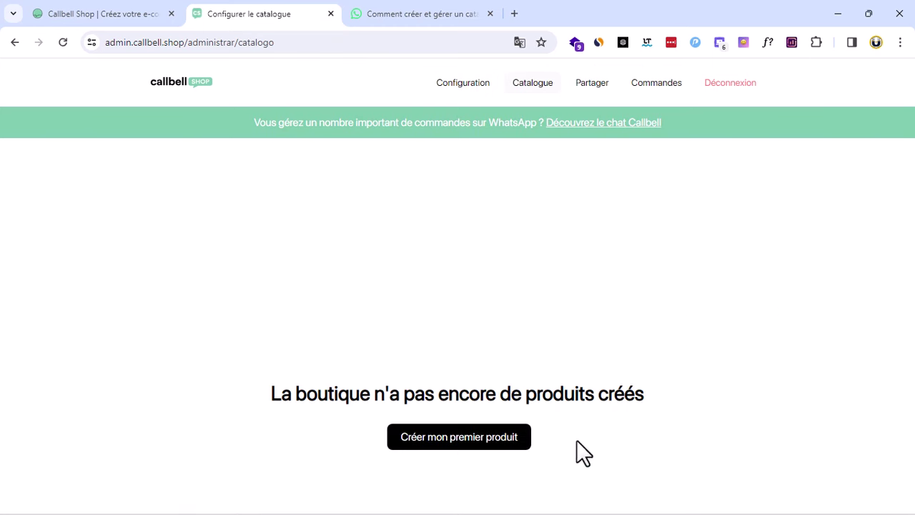
Search Google Images for 'iphone x' in a new tab
click(514, 13)
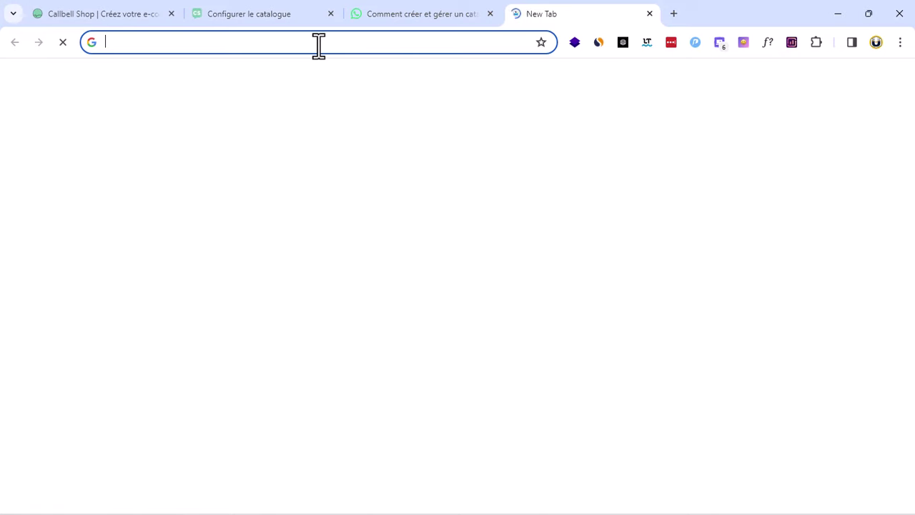
text(ipho)
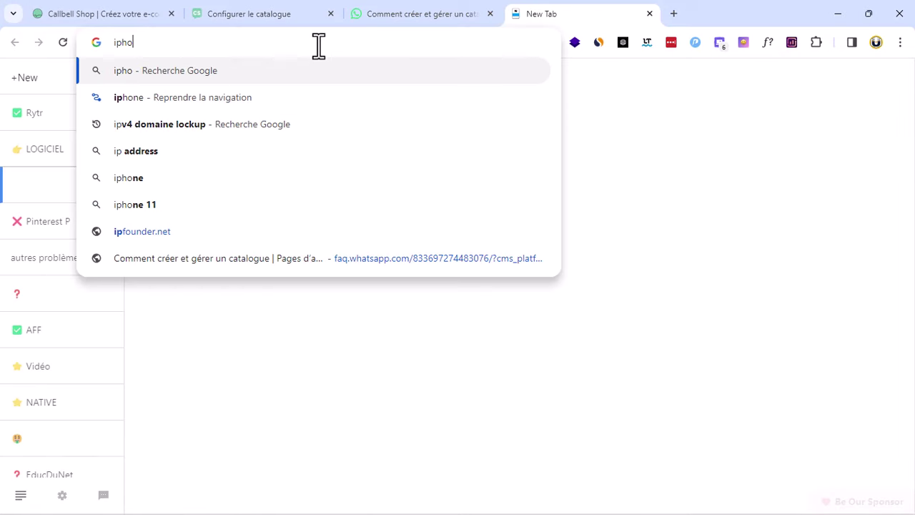
text(n)
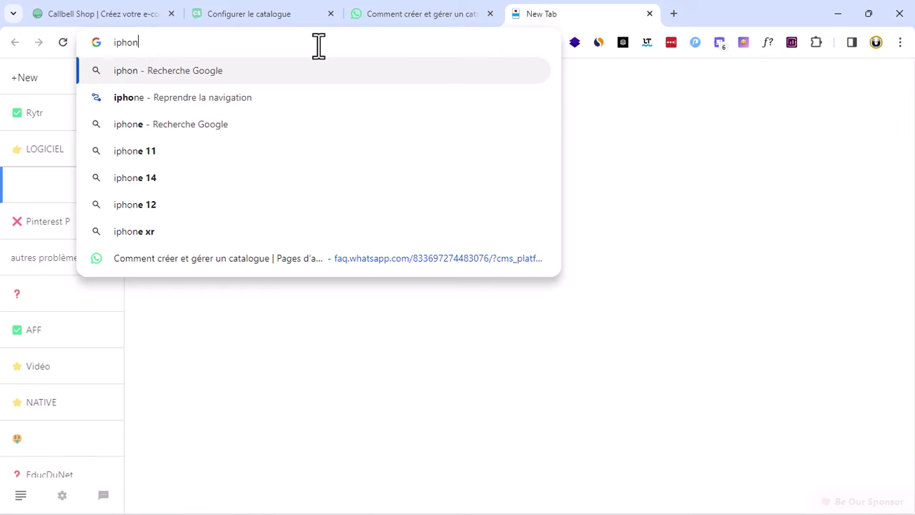
text(e x)
key(Return)
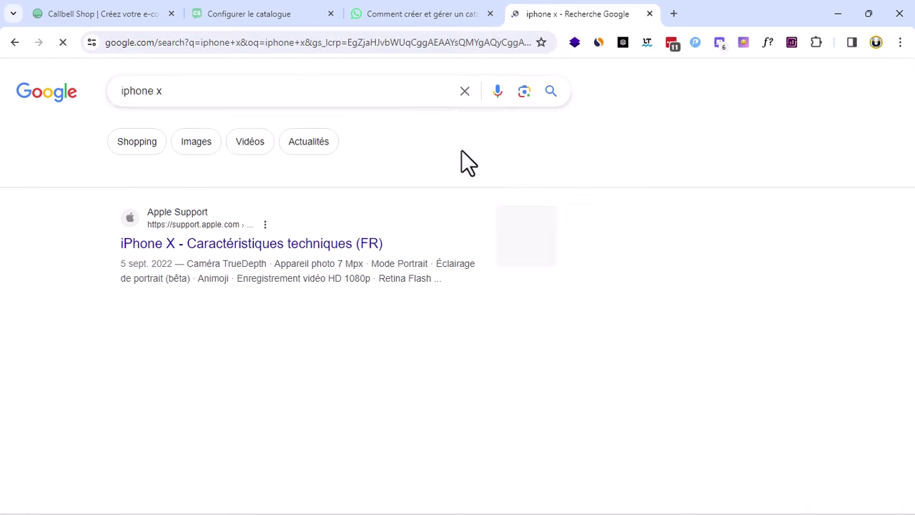
click(196, 143)
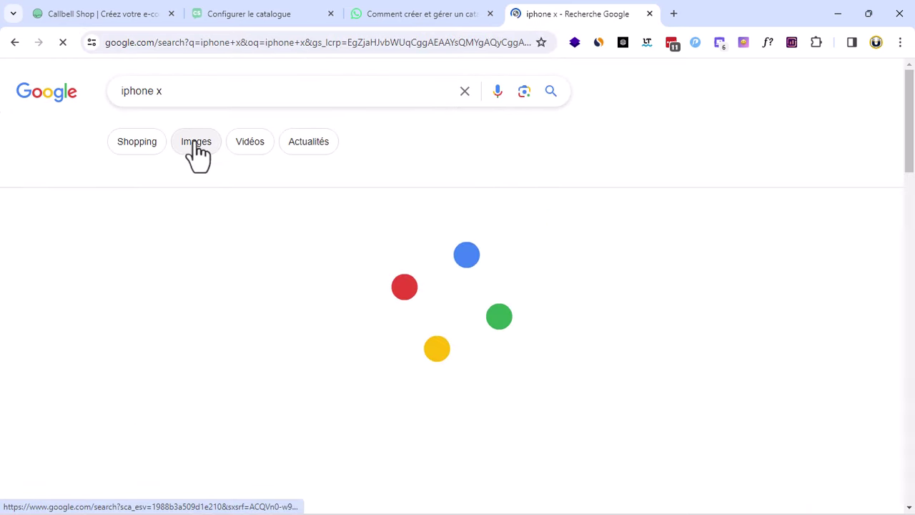
click(195, 143)
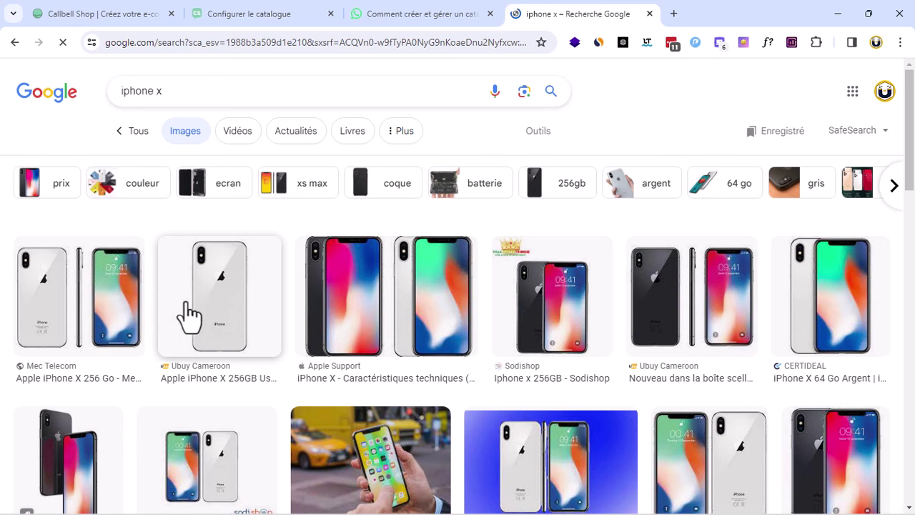
Save the Mec Telecom iPhone X photo to Bureau as téléchargement.jpg
click(92, 315)
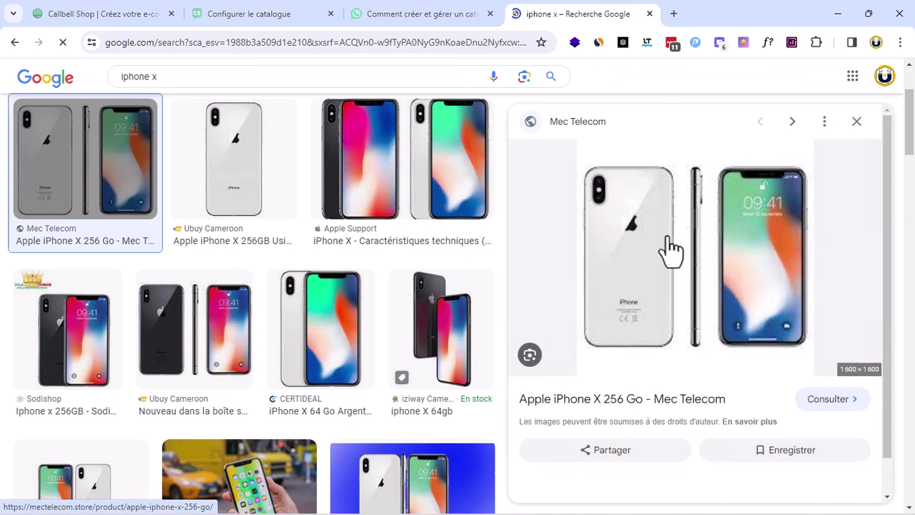
right_click(668, 245)
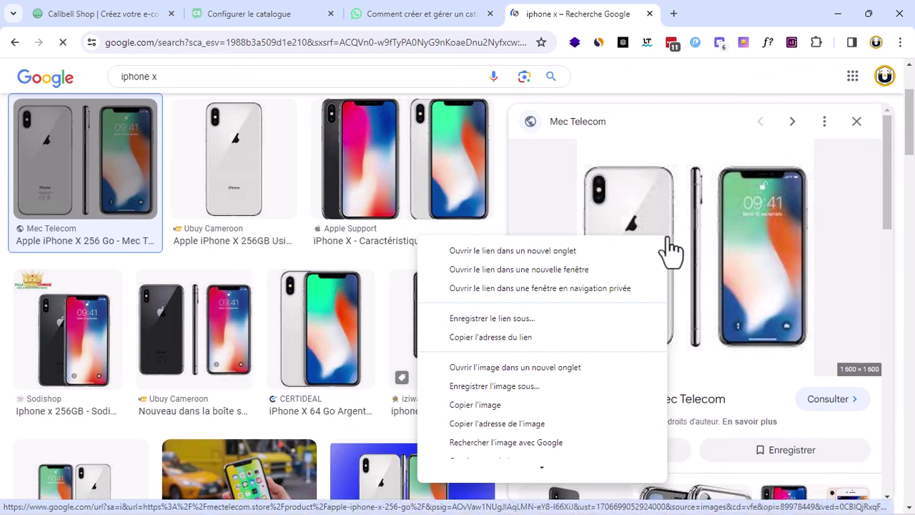
click(553, 386)
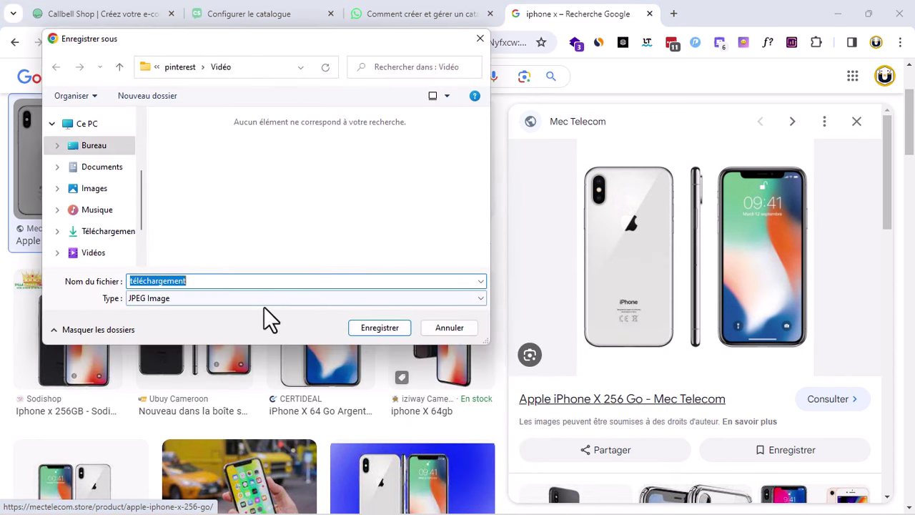
click(94, 145)
click(377, 327)
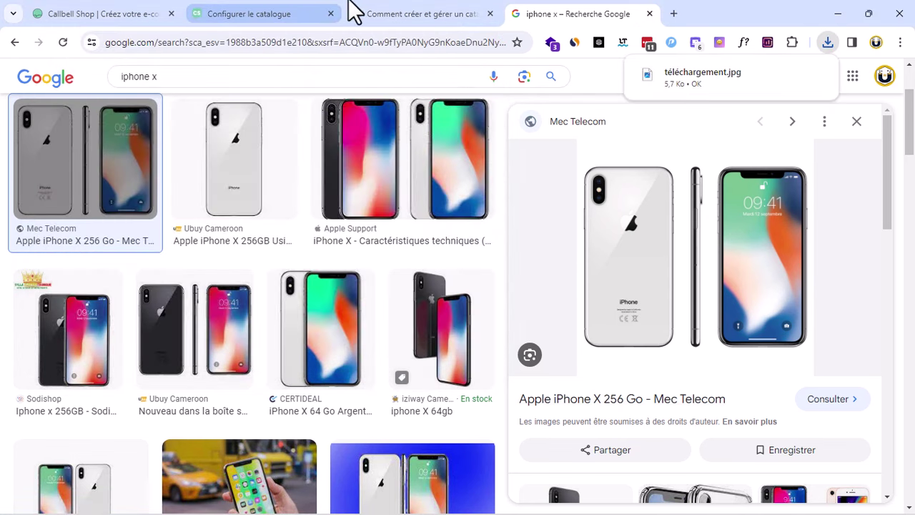
Start a product with Créer mon premier produit, then return to the iphone x images
click(265, 4)
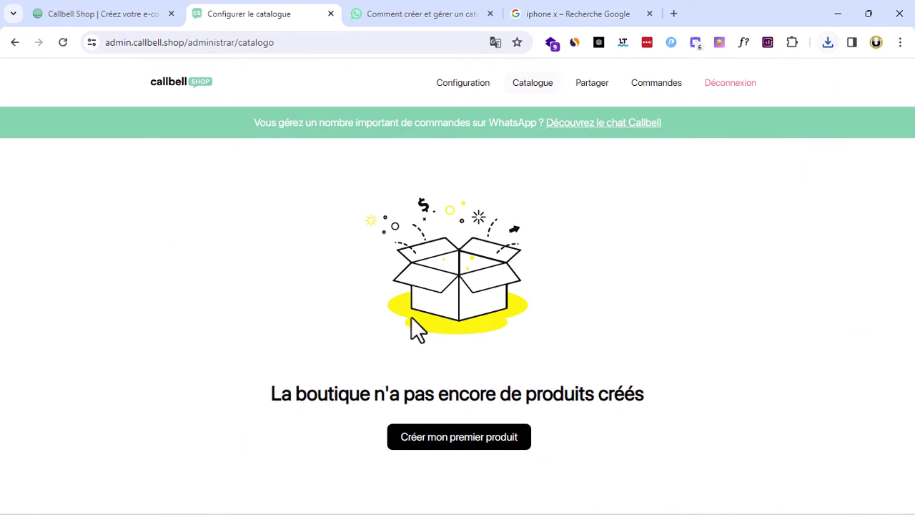
click(472, 447)
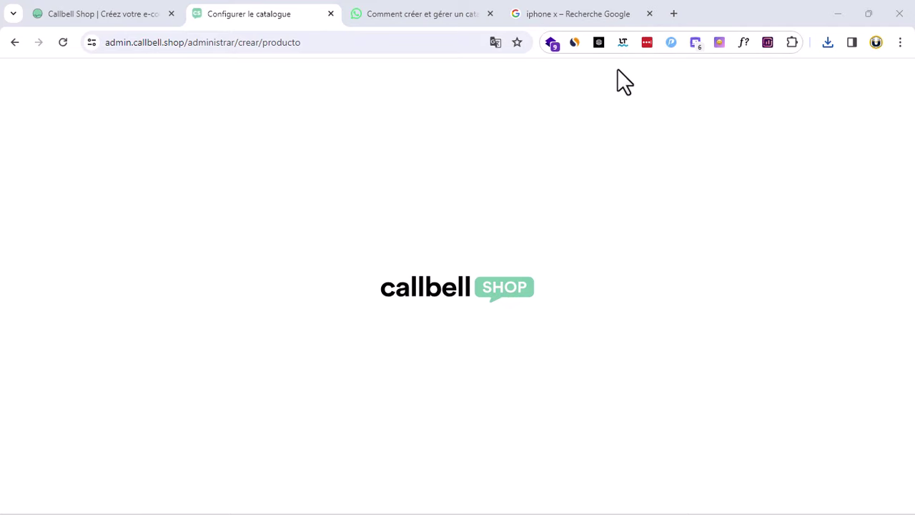
click(543, 15)
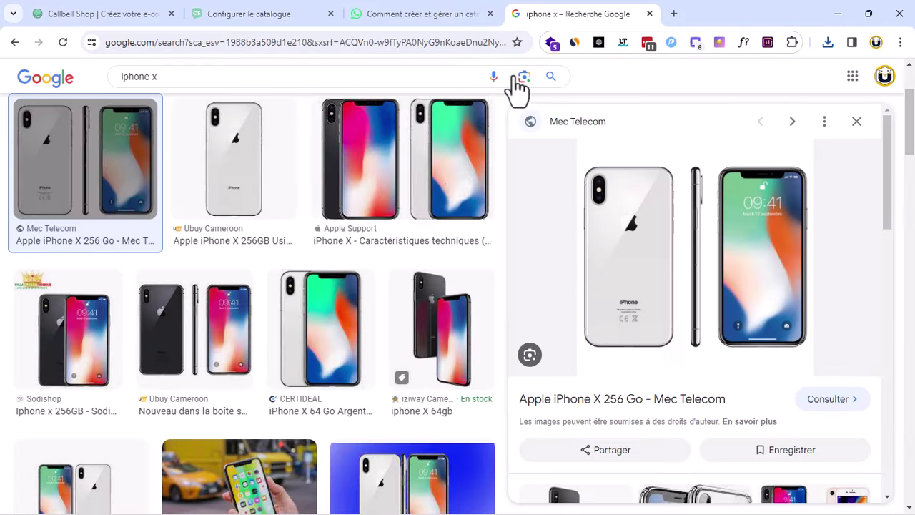
Save the Ubuy Cameroon iPhone X 256GB image as téléchargement (1).jpg
click(243, 179)
right_click(714, 295)
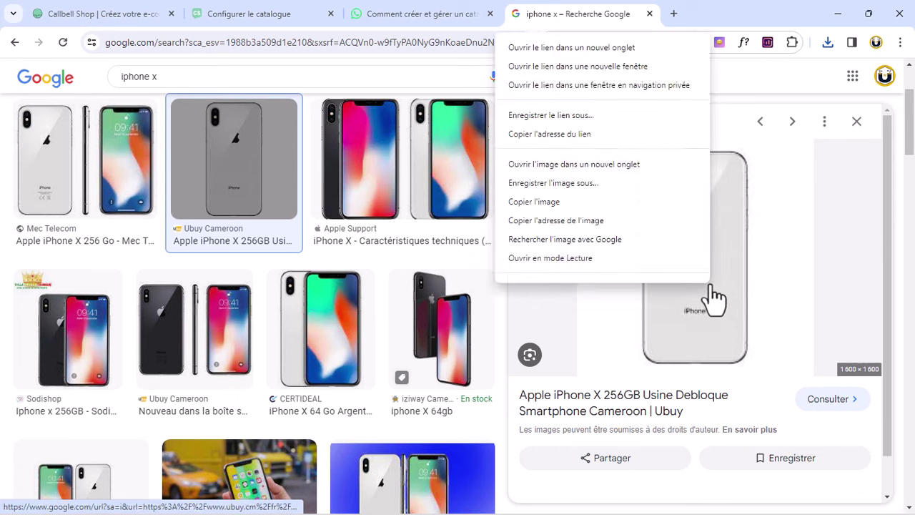
click(575, 187)
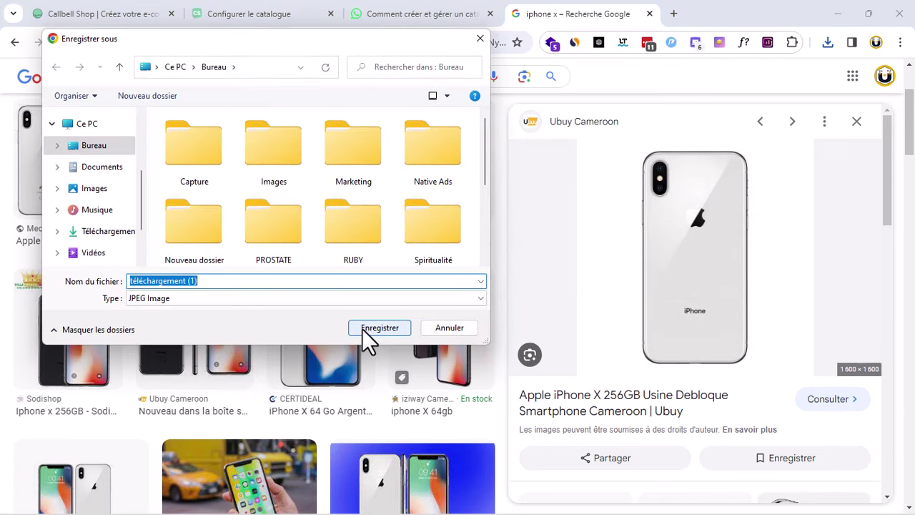
click(363, 328)
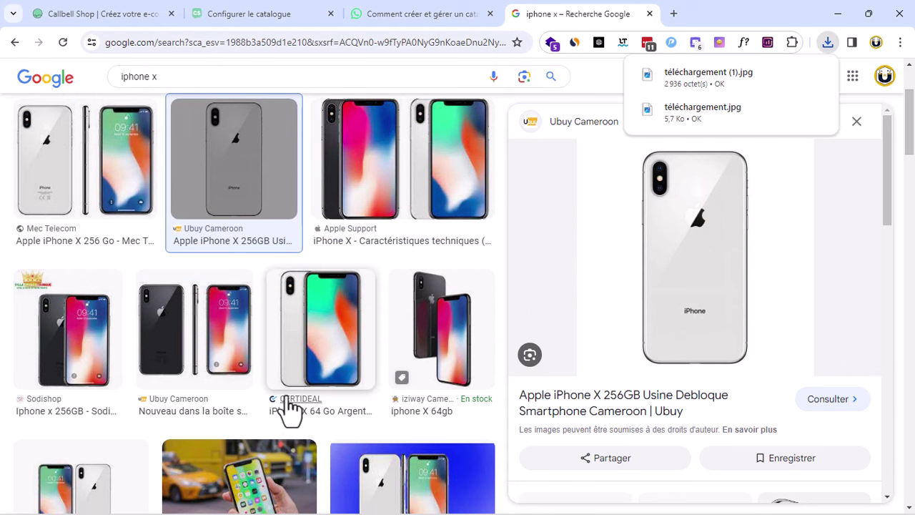
Save the CNET photo of a hand holding an iPhone X
scroll(287, 408, down, 2)
right_click(241, 377)
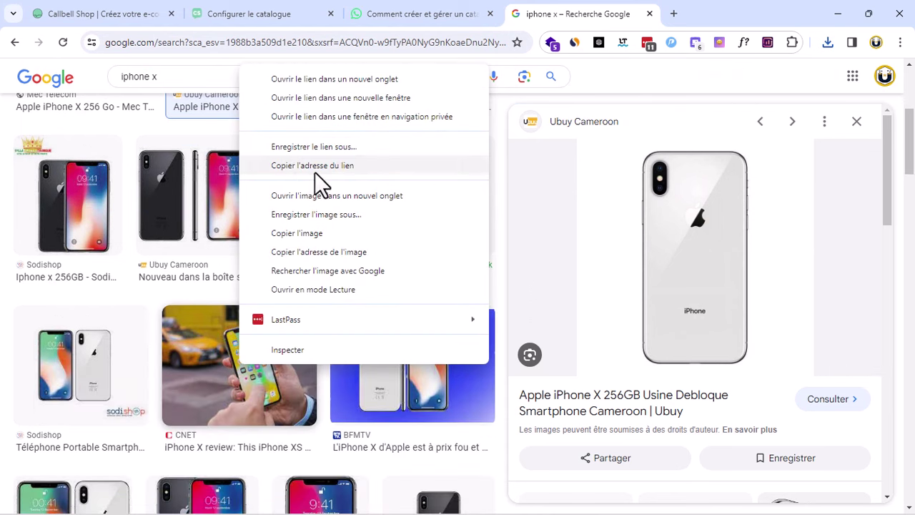
click(316, 214)
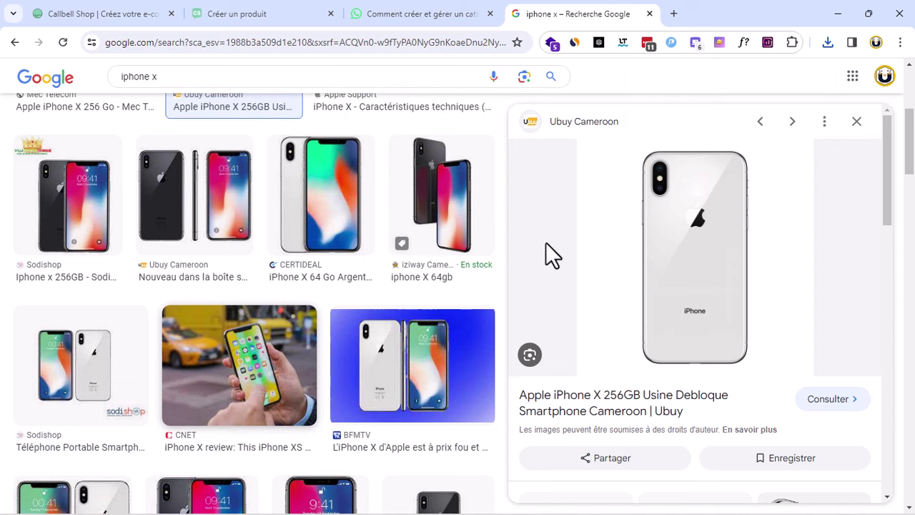
click(362, 328)
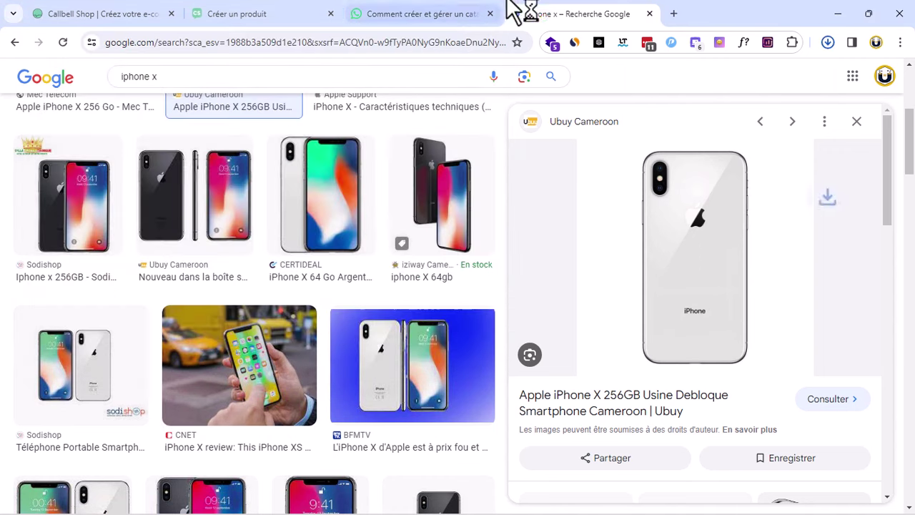
Enter 'Iphone X' as the product name
click(286, 12)
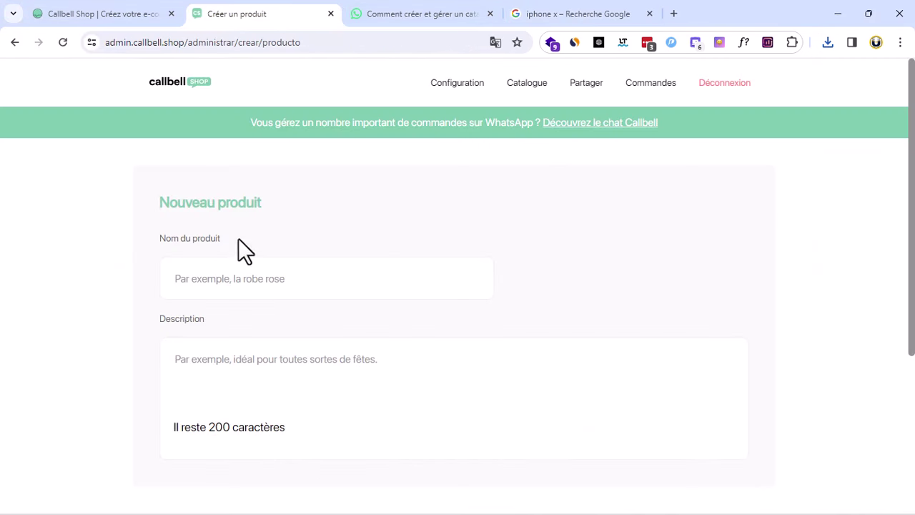
drag(261, 204, 229, 204)
click(221, 285)
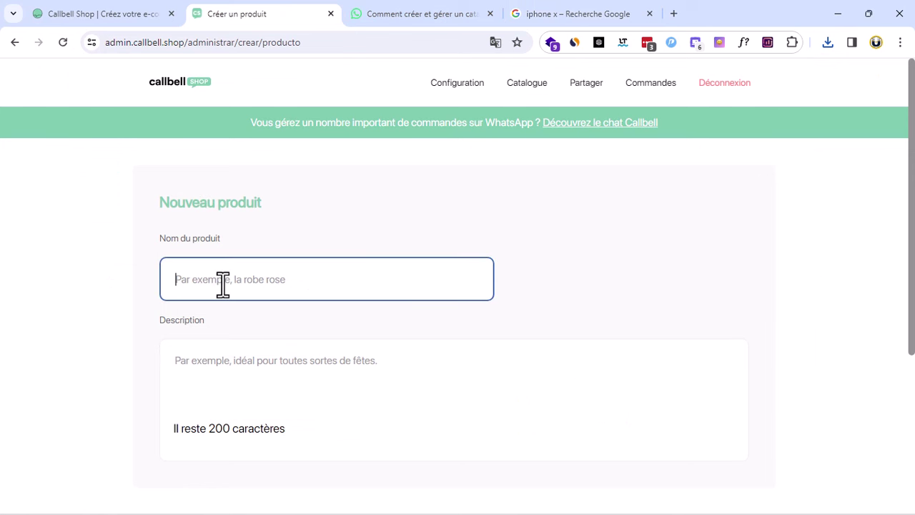
text(Iphone X)
Enter the description 'Ceci est la vente d'un iphone x tout simplement'
click(265, 370)
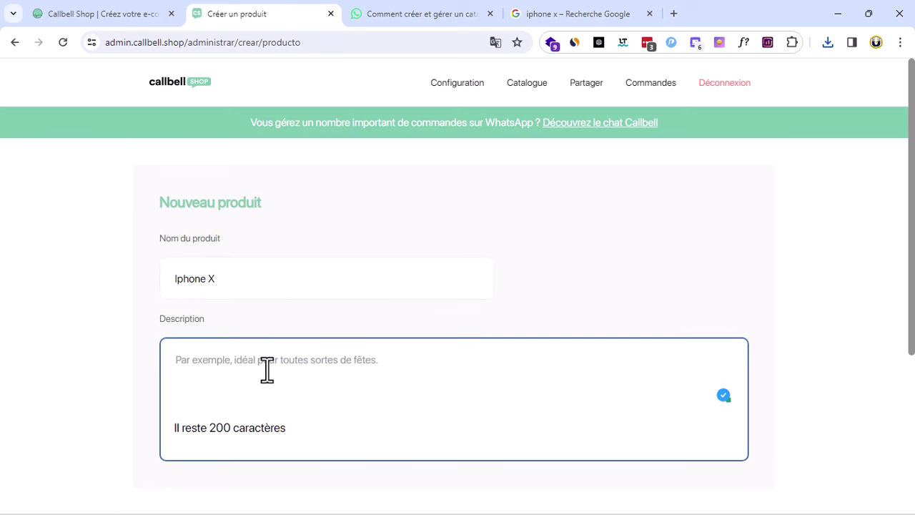
text(C)
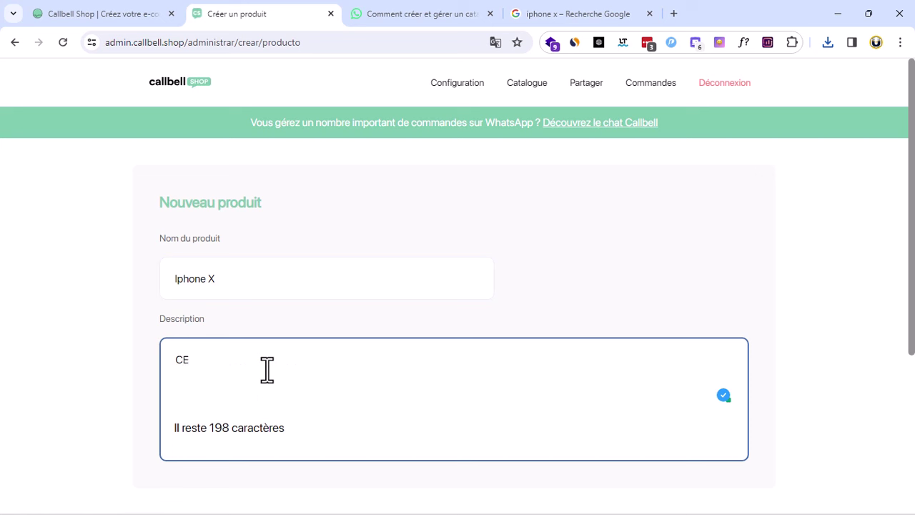
text(ec)
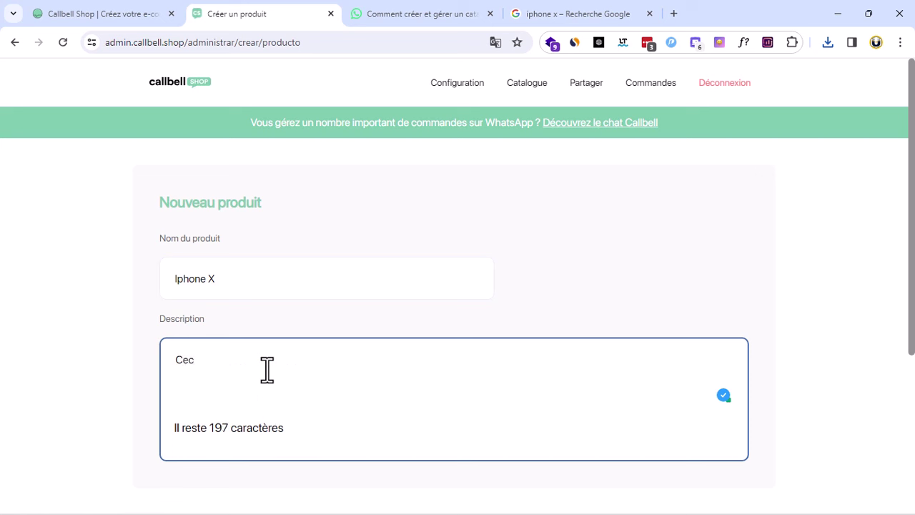
text(i est la vente)
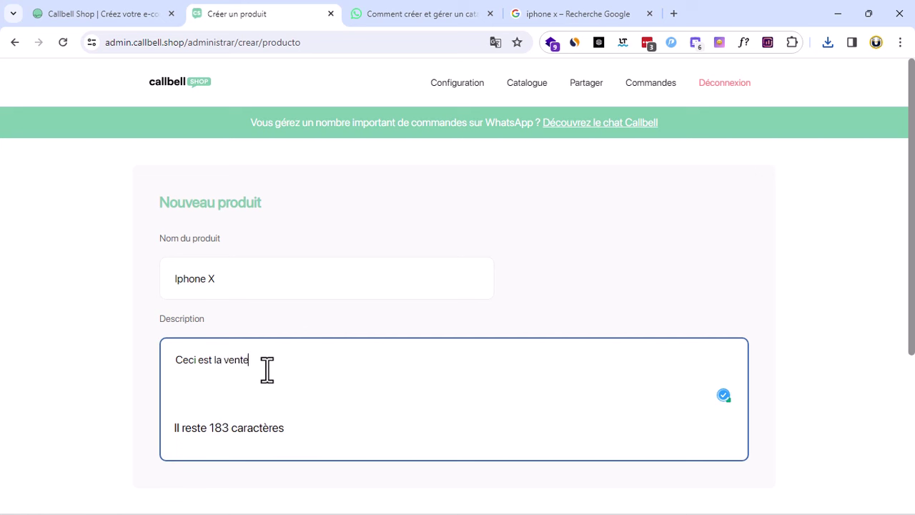
text( d'en iphone x tout simplement)
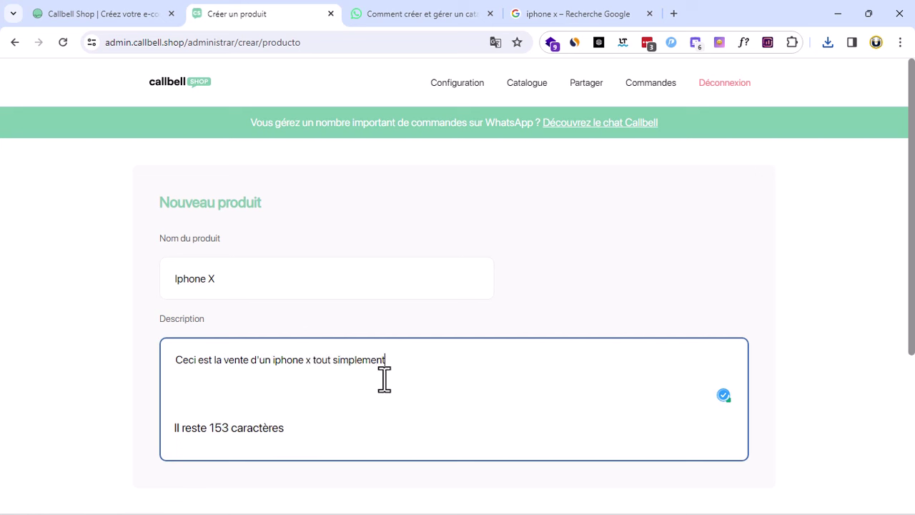
drag(411, 362, 10, 366)
click(50, 360)
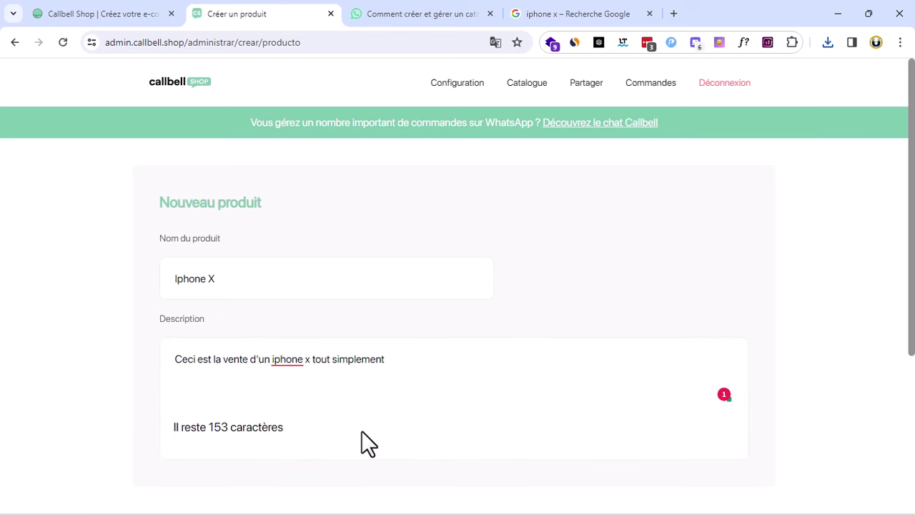
scroll(361, 431, down, 3)
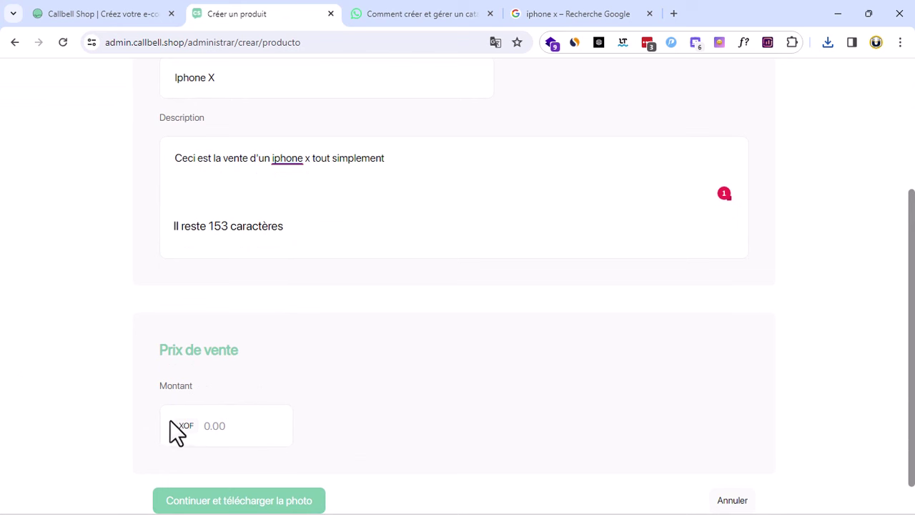
Set the Montant sale price to 150000 and create the product via 'Continuer et télécharger la photo'
click(218, 426)
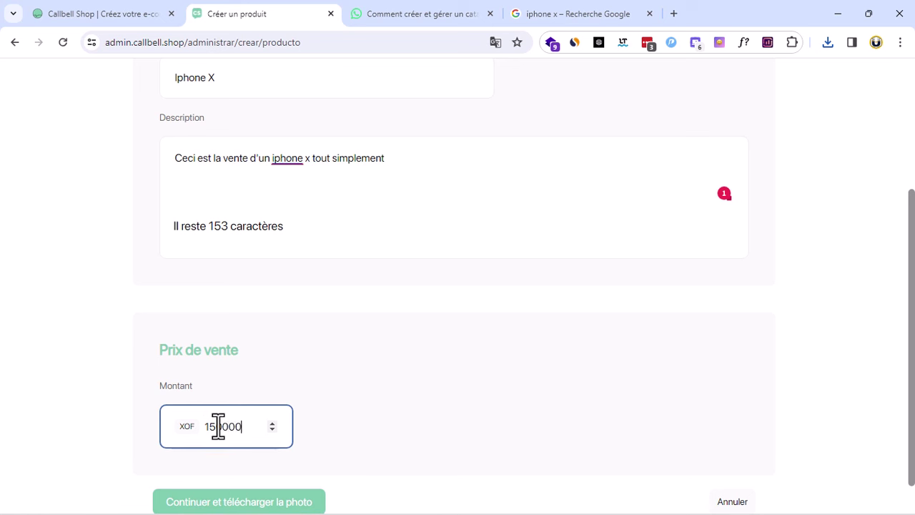
drag(184, 426, 195, 424)
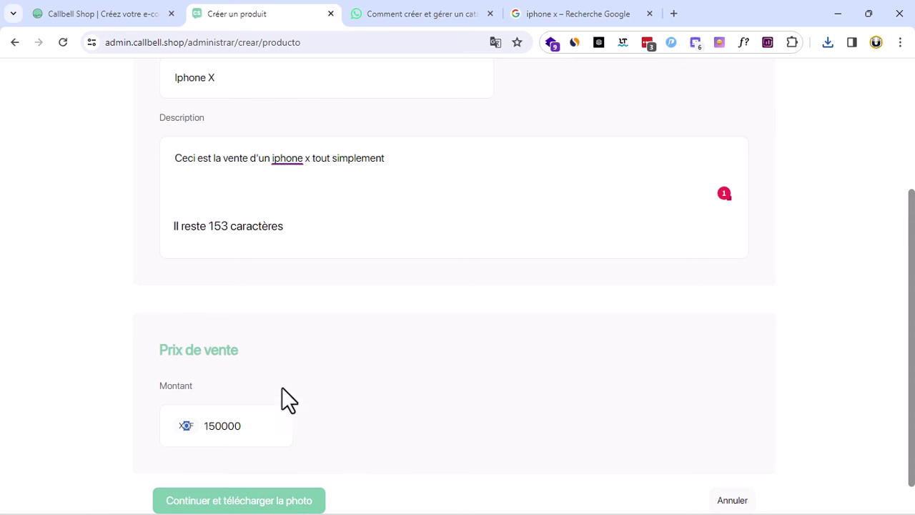
scroll(372, 388, down, 1)
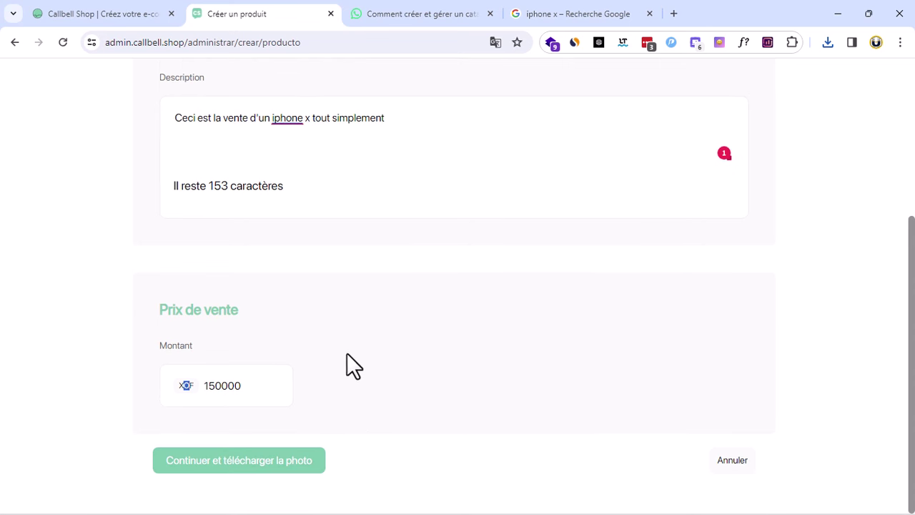
click(231, 461)
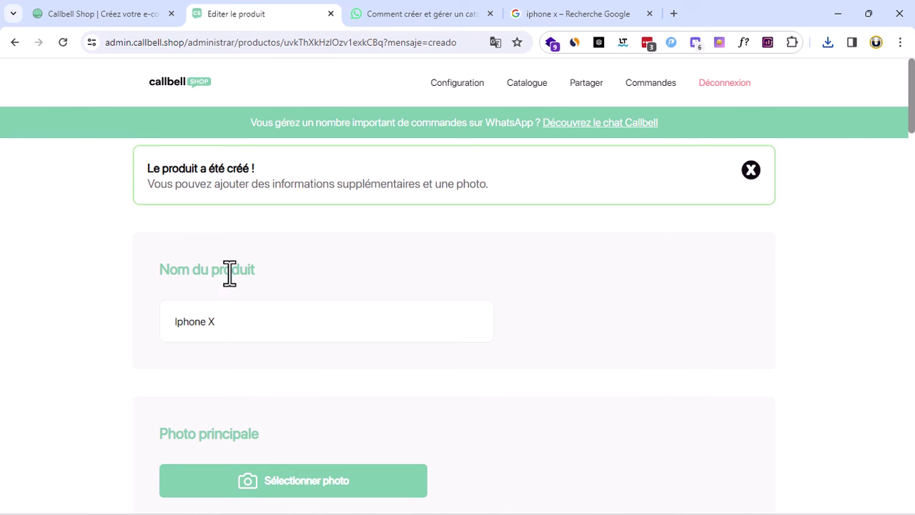
Upload téléchargement (2), the hand-held iPhone photo, as the Iphone X's main photo
scroll(175, 336, down, 2)
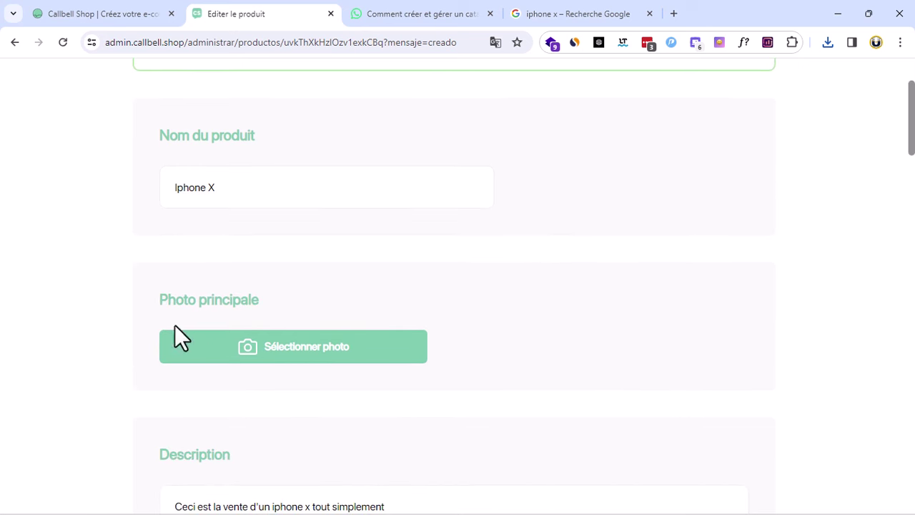
drag(158, 297, 382, 309)
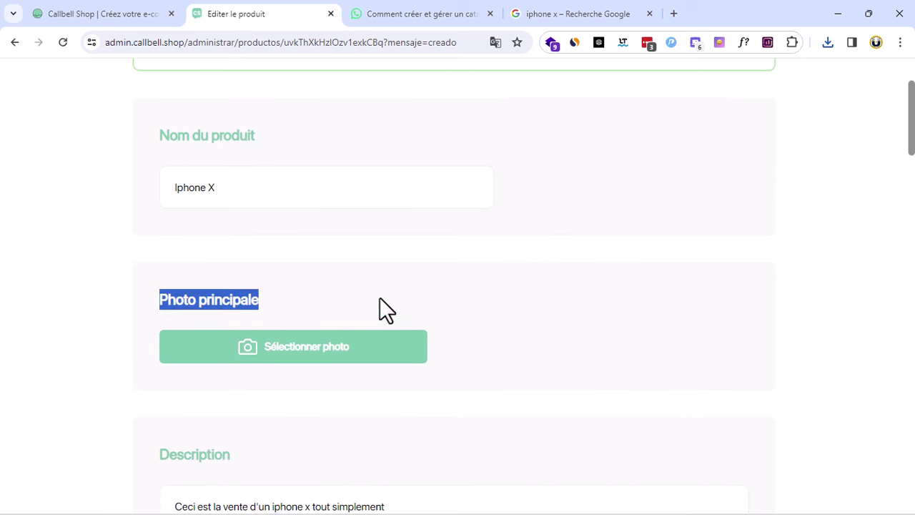
click(316, 357)
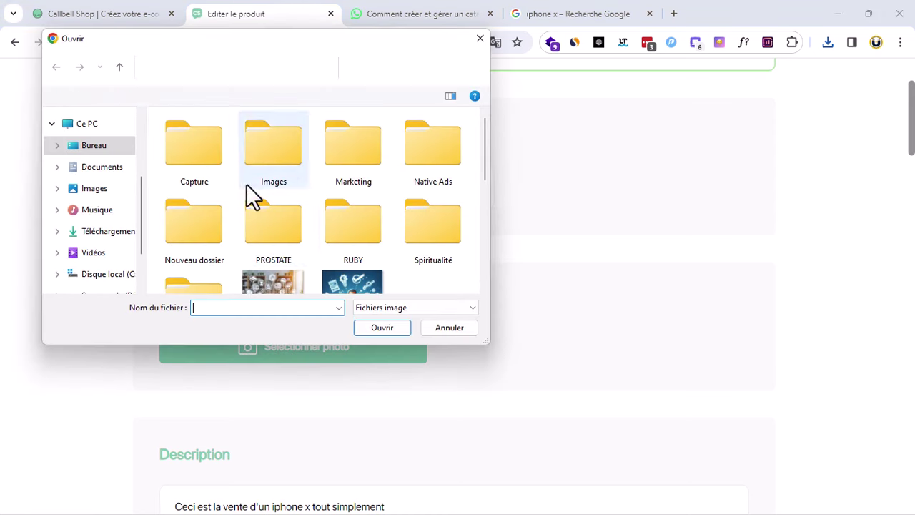
scroll(336, 238, down, 5)
scroll(335, 238, up, 1)
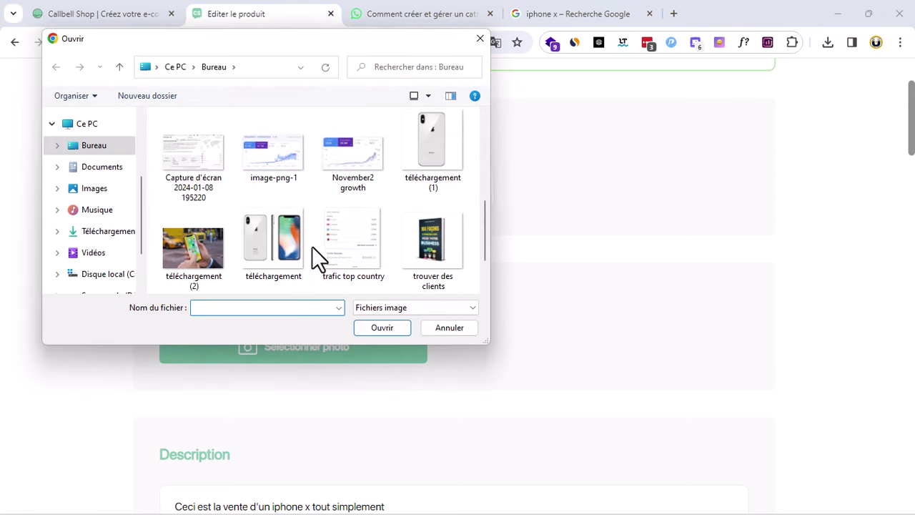
click(194, 244)
click(383, 327)
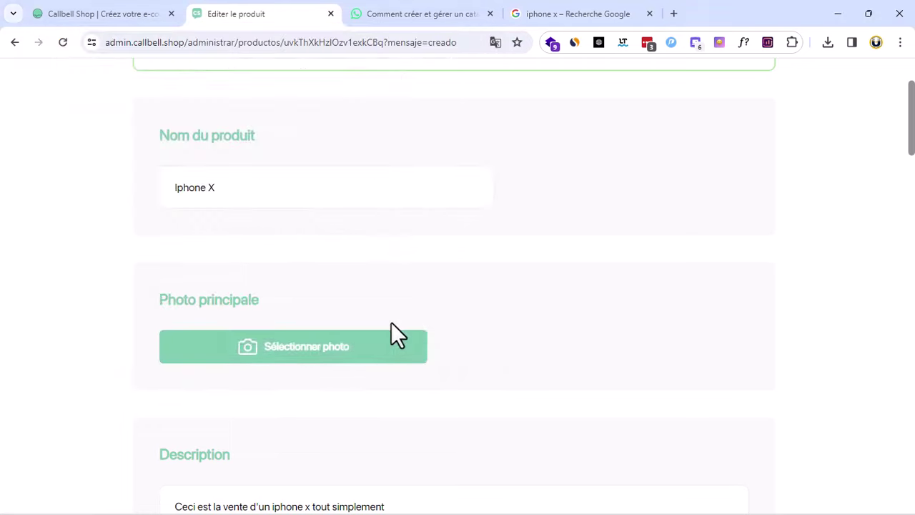
Add téléchargement (1) and téléchargement to the Iphone X's photo gallery
scroll(461, 333, down, 2)
scroll(460, 323, down, 5)
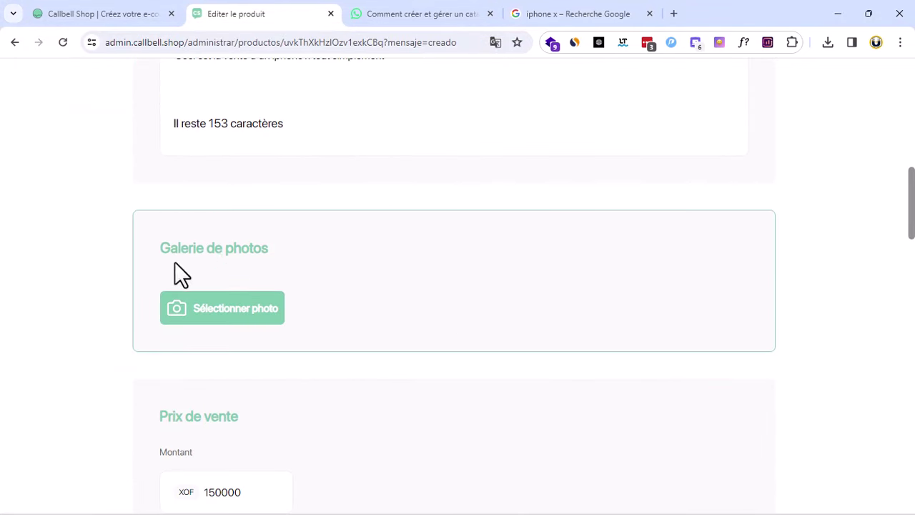
click(234, 312)
scroll(349, 222, down, 5)
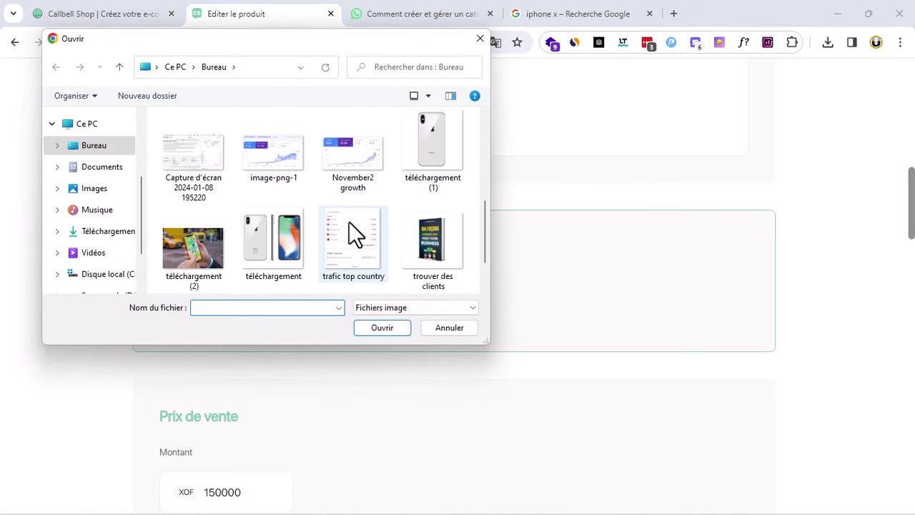
click(270, 170)
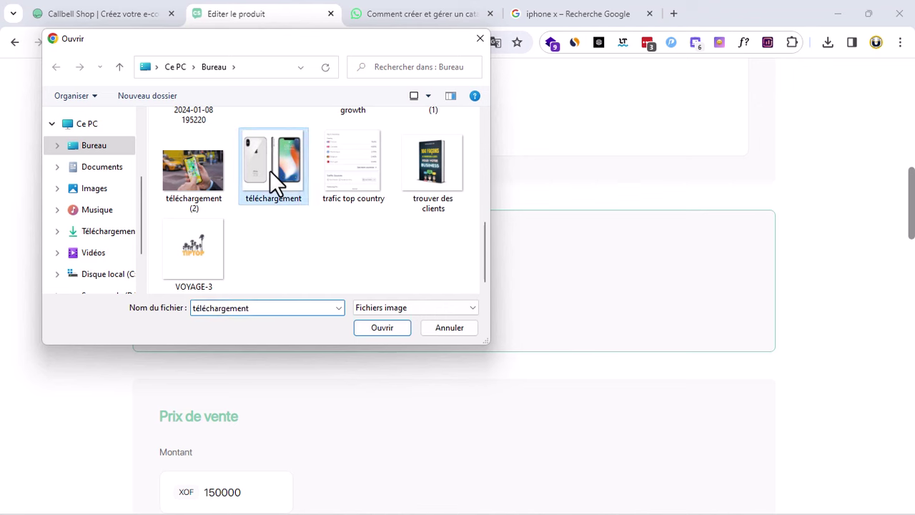
scroll(321, 222, up, 2)
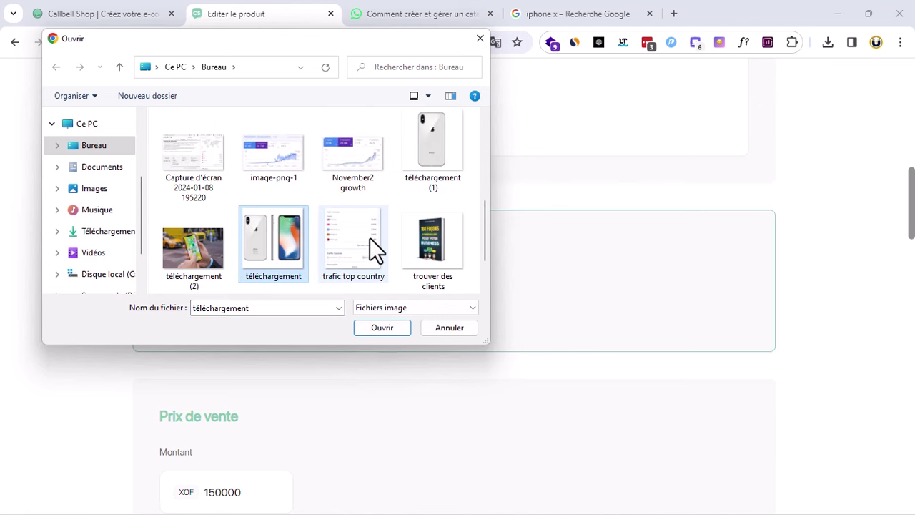
click(431, 171)
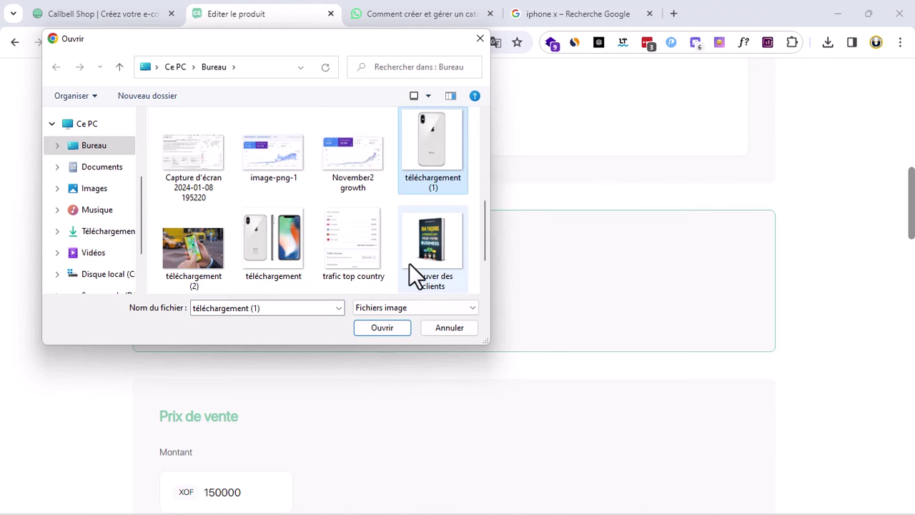
click(395, 328)
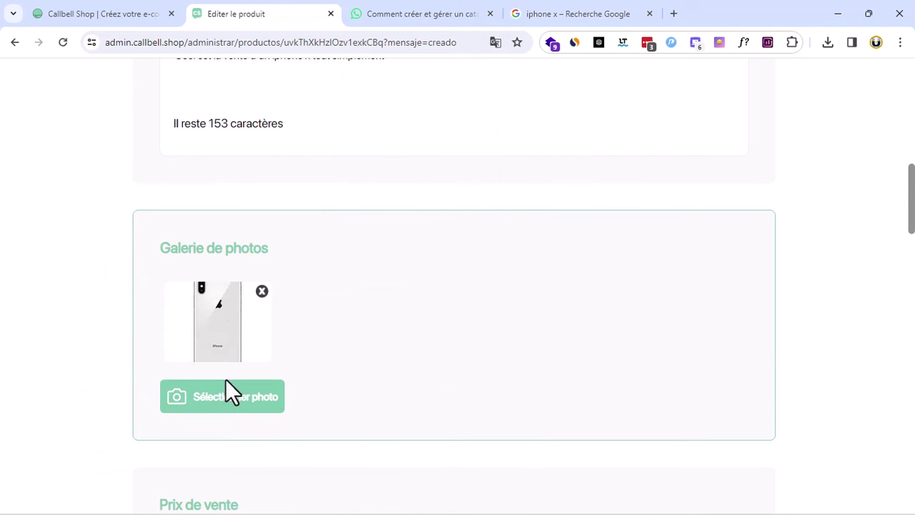
click(223, 399)
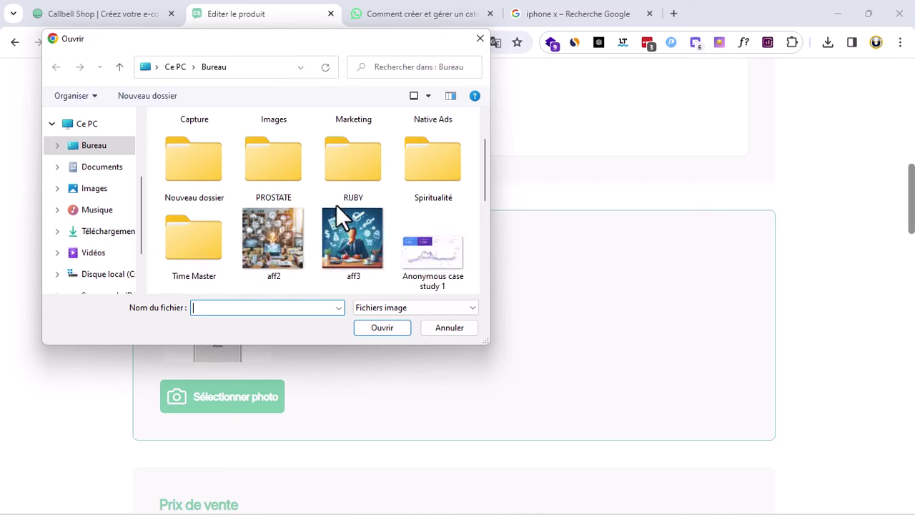
scroll(336, 204, down, 3)
click(275, 252)
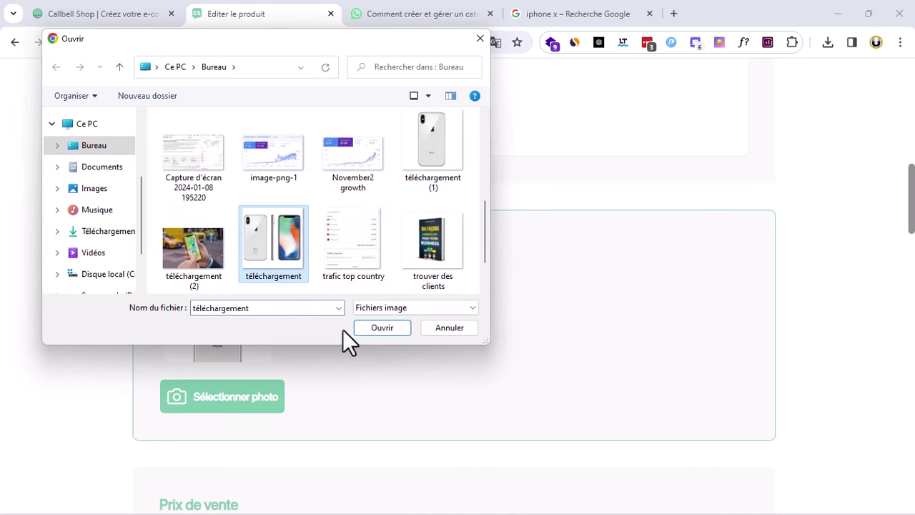
click(381, 328)
scroll(443, 329, up, 6)
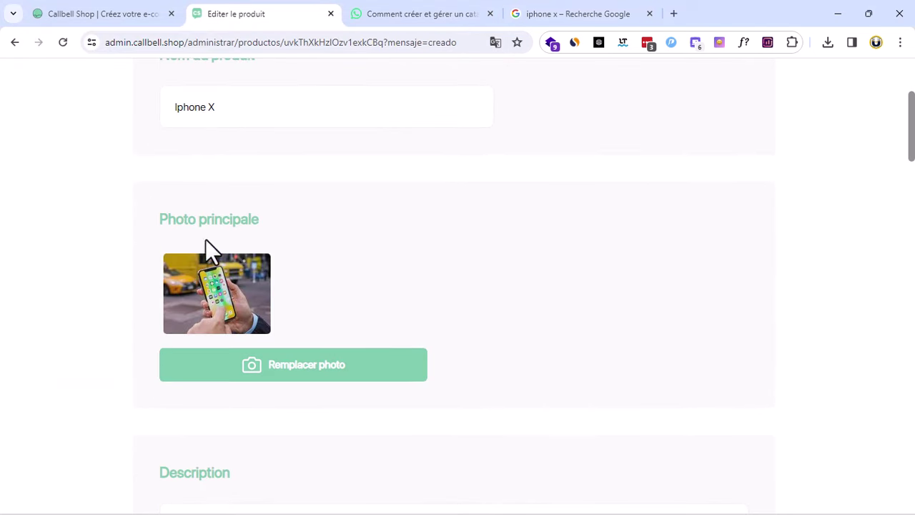
Enter 290000 XOF as the product's crossed-out previous price
scroll(241, 270, down, 7)
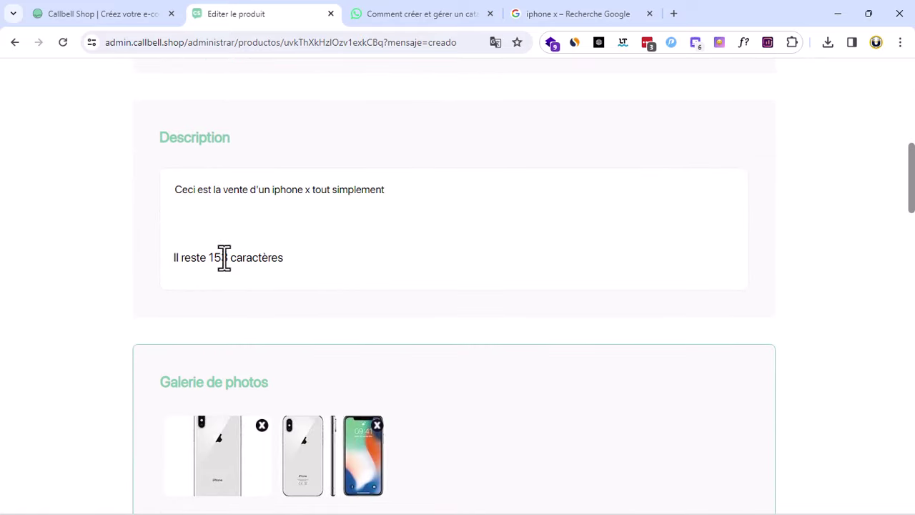
scroll(367, 343, down, 4)
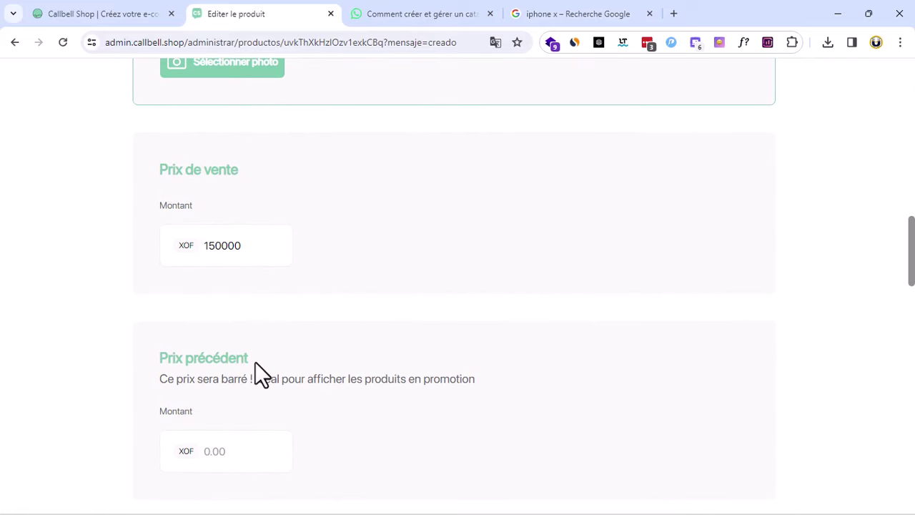
scroll(255, 361, down, 2)
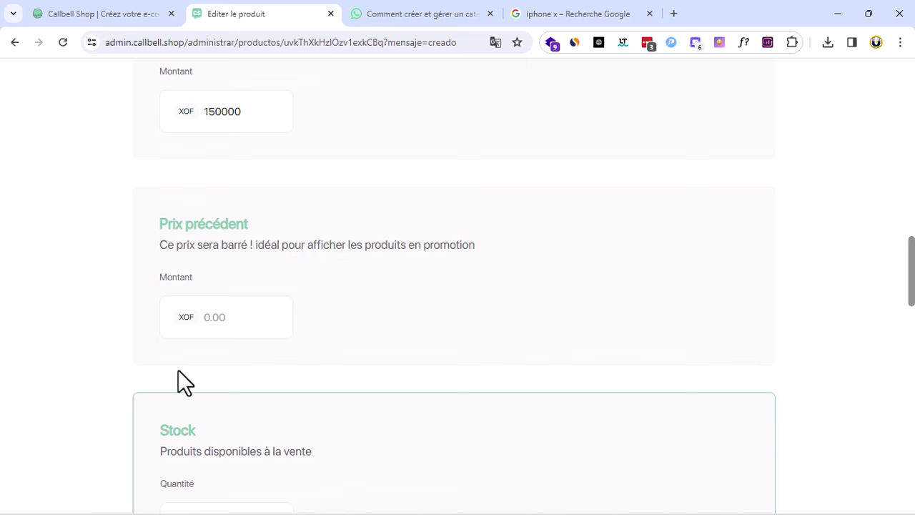
scroll(228, 296, up, 1)
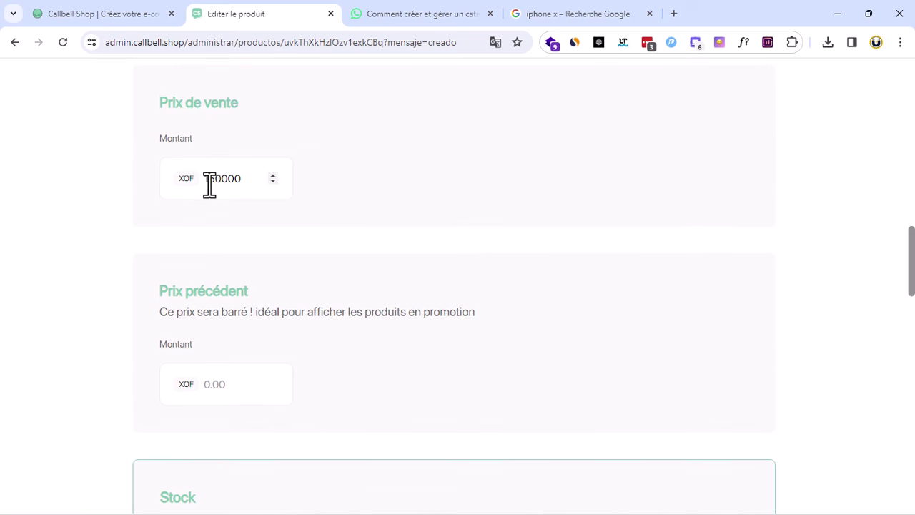
drag(208, 178, 223, 179)
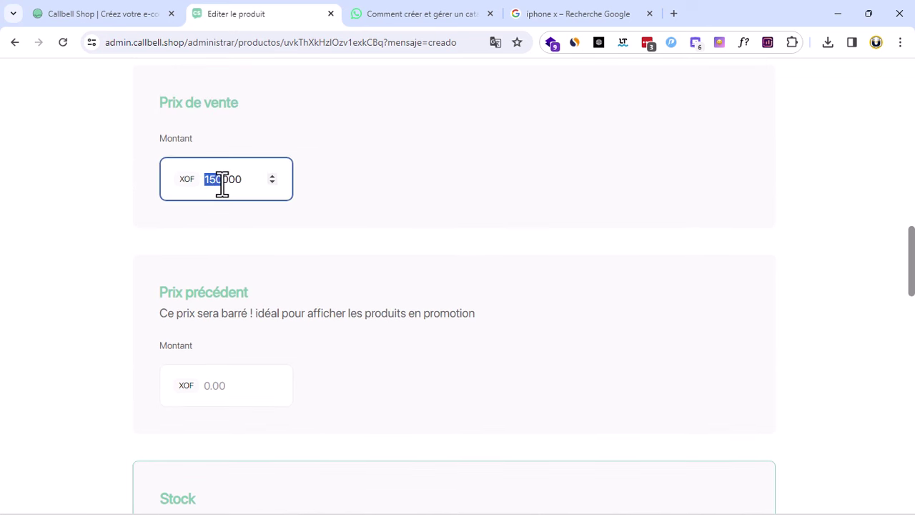
click(225, 385)
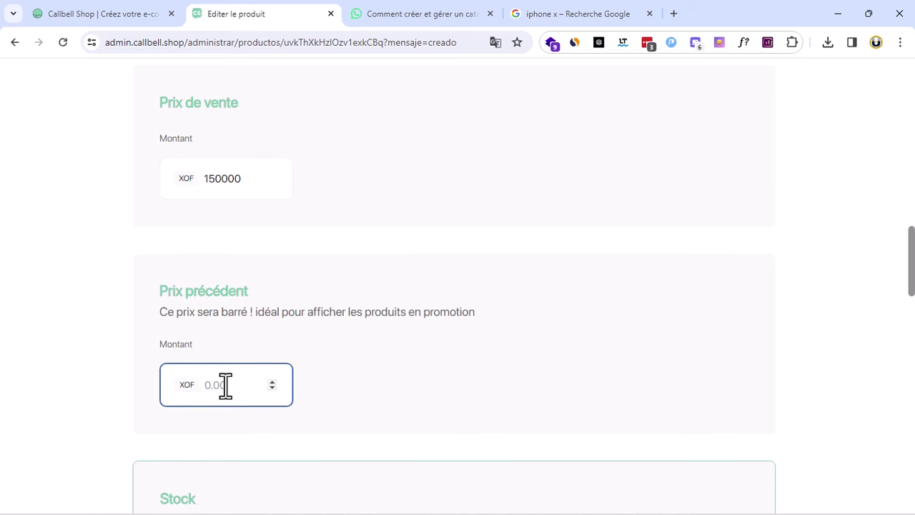
text(290000)
Set the product's stock quantity to 7
scroll(364, 343, down, 4)
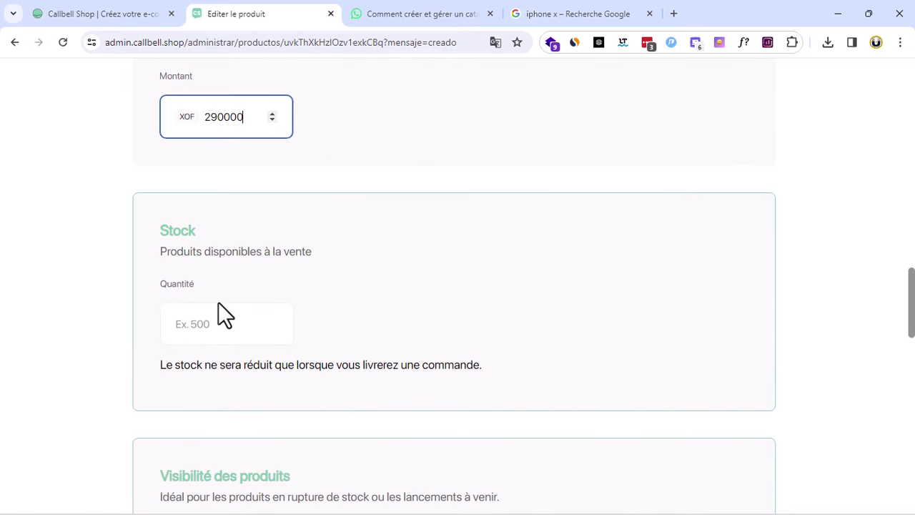
click(229, 316)
text(20)
key(BackSpace)
key(BackSpace)
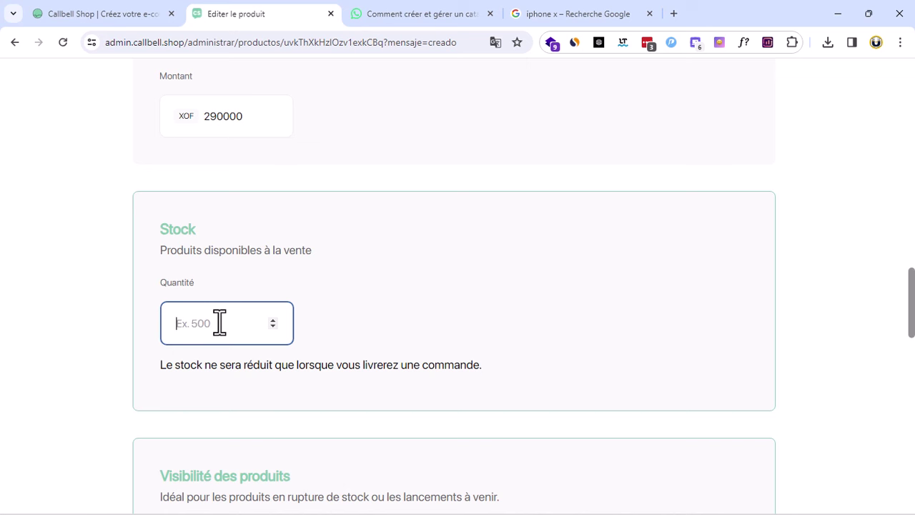
text(7)
click(513, 279)
scroll(505, 286, down, 3)
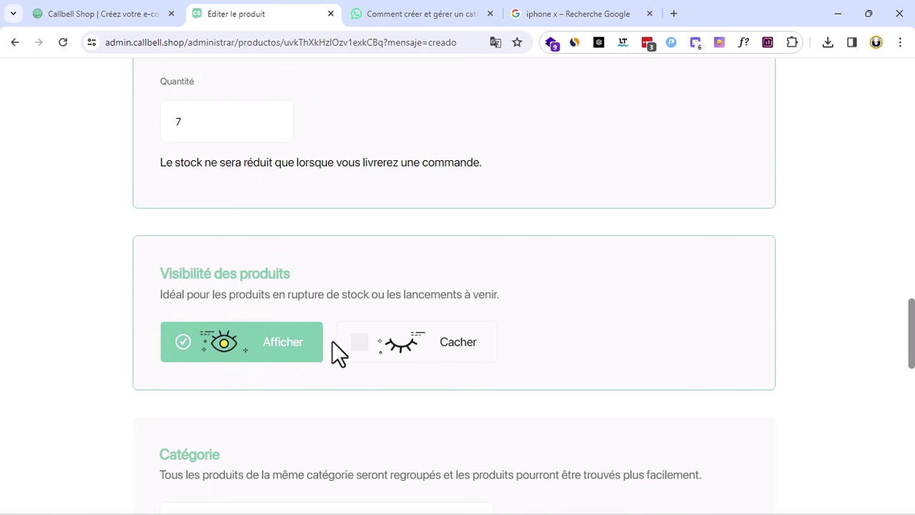
scroll(408, 337, down, 3)
Enter iphone as the product category
click(227, 323)
text(ip)
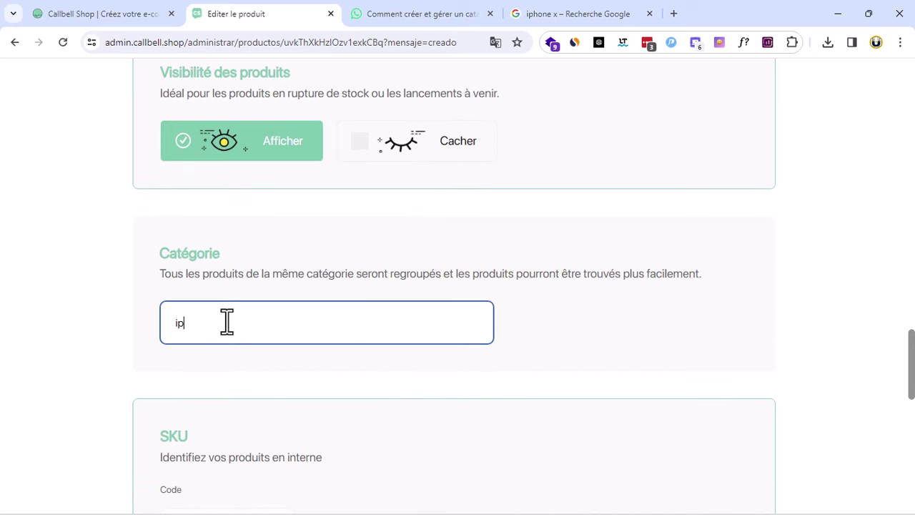
text(hone)
key(Return)
Change the sale price from 150000 to 350000 XOF
scroll(236, 143, up, 2)
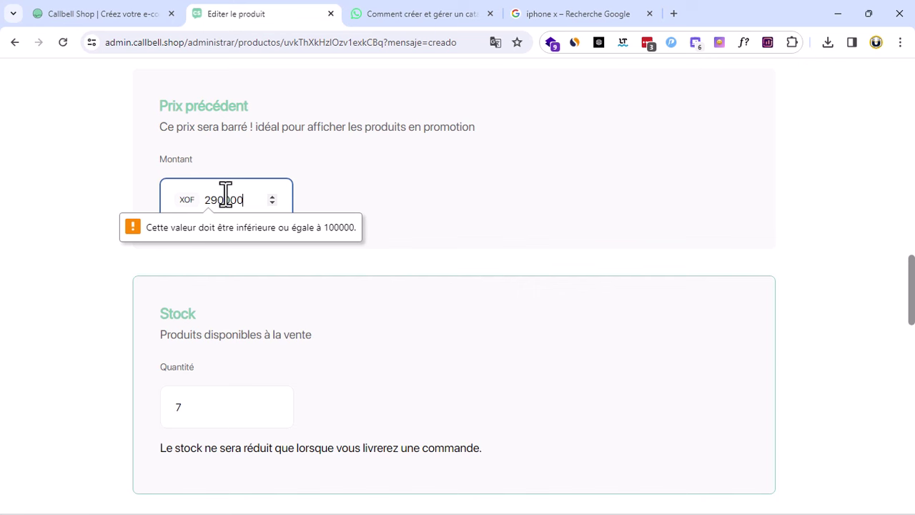
scroll(224, 199, up, 4)
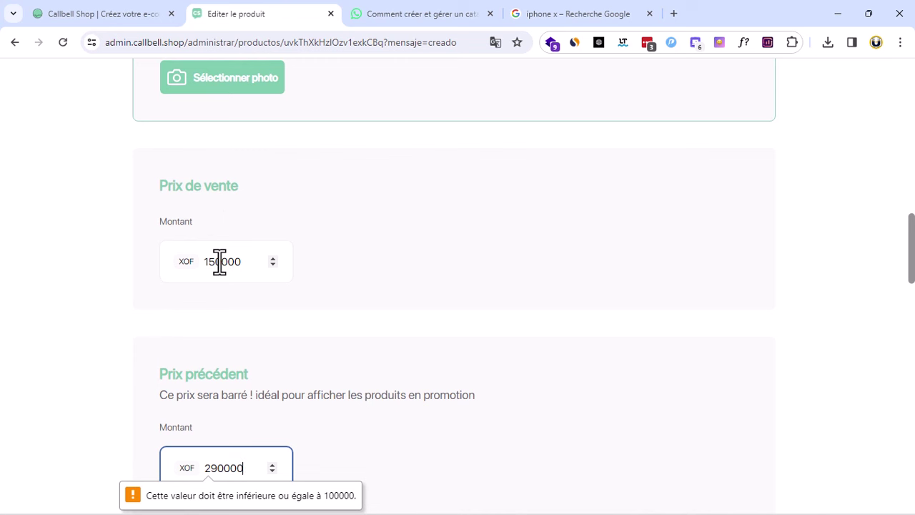
drag(216, 262, 172, 262)
text(350)
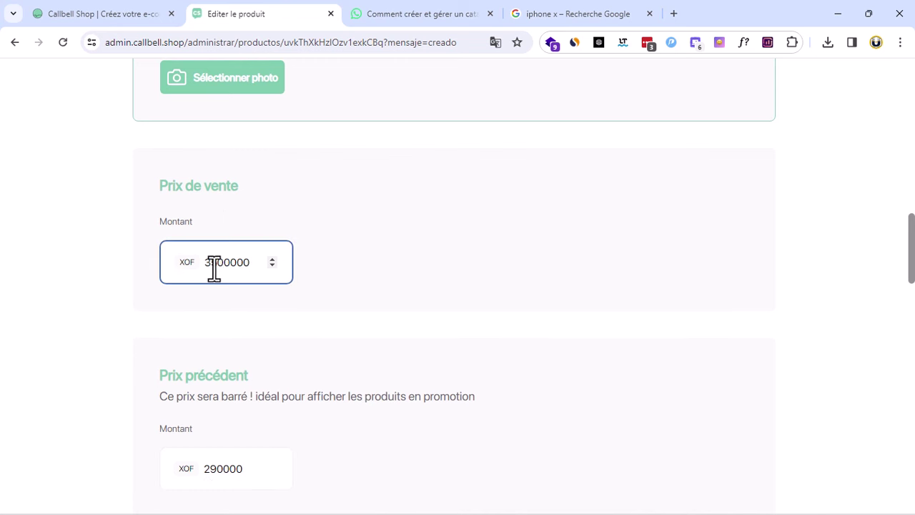
key(BackSpace)
Enter 24510 as the product's SKU code
scroll(264, 336, down, 10)
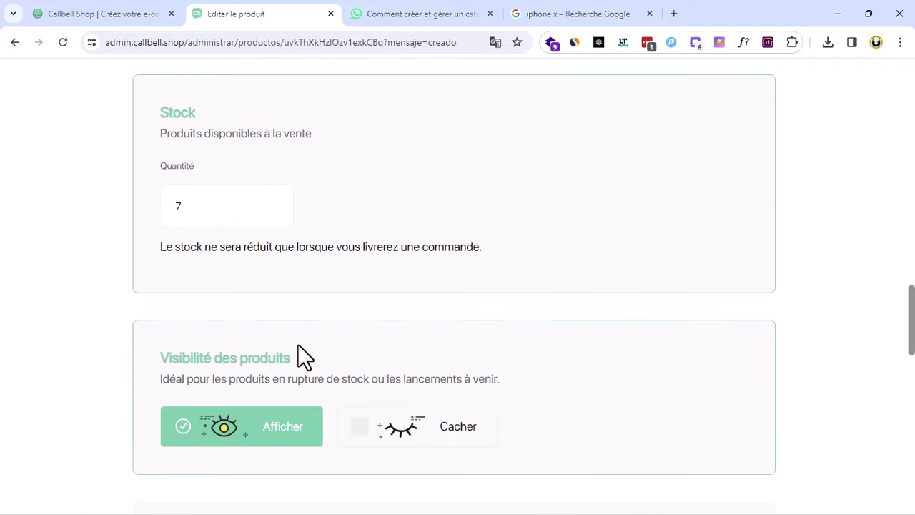
scroll(286, 365, down, 2)
scroll(376, 292, down, 3)
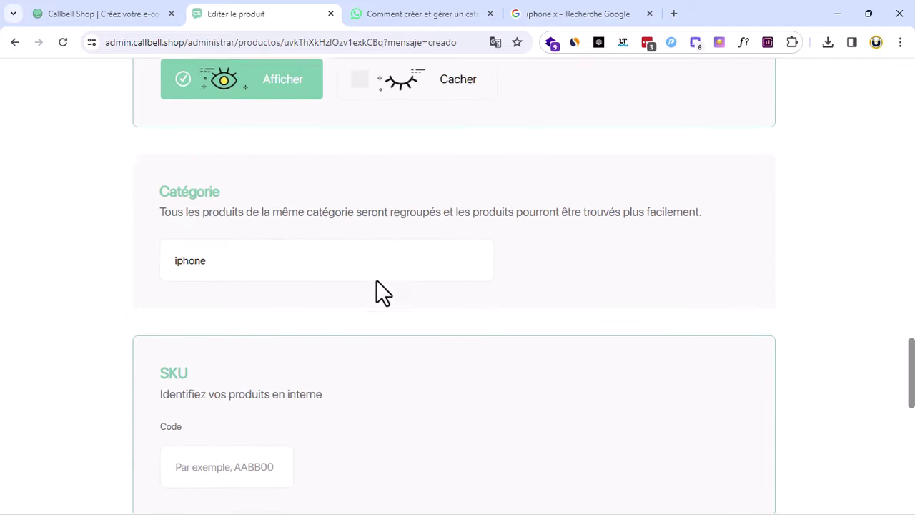
click(208, 278)
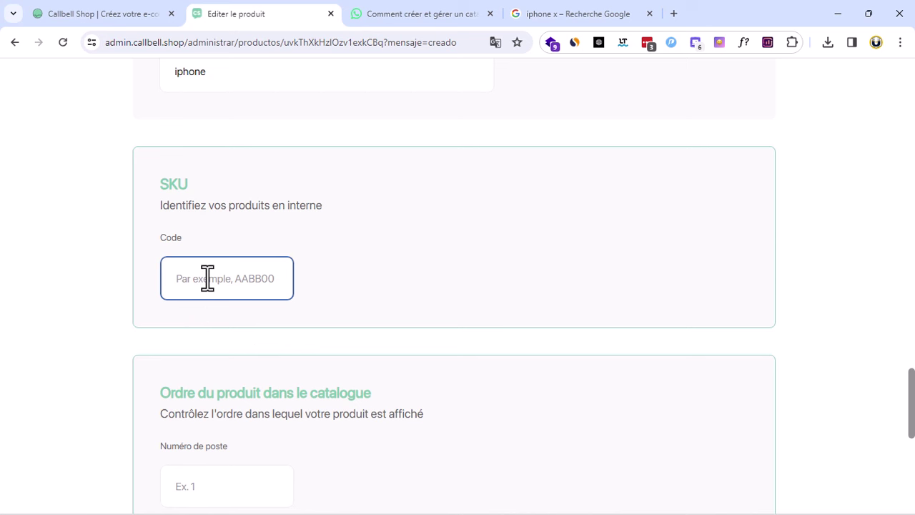
text(24510)
Try saving the product with Sauvegarder les modifications
scroll(232, 269, down, 1)
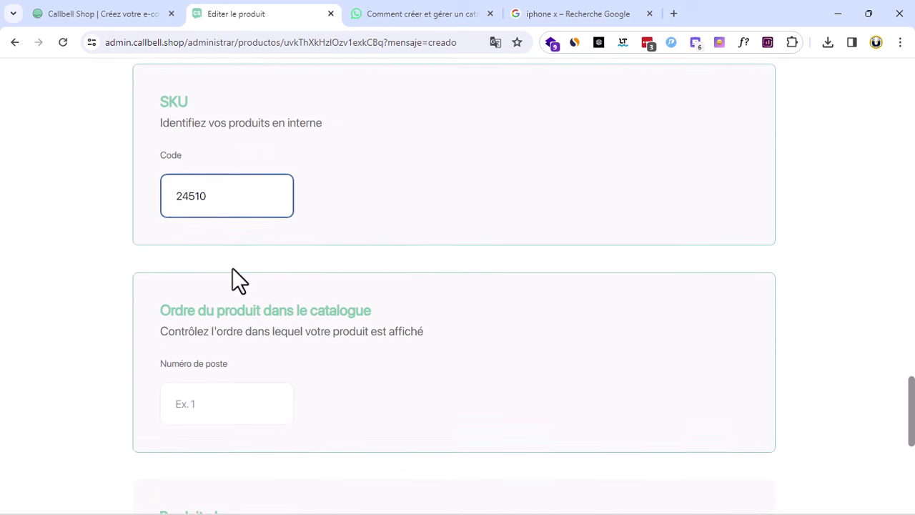
scroll(233, 269, down, 1)
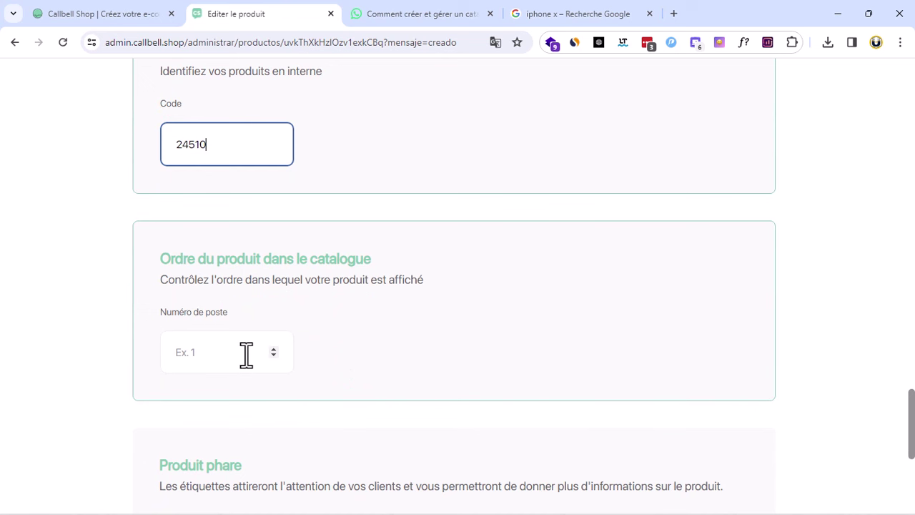
scroll(351, 293, down, 2)
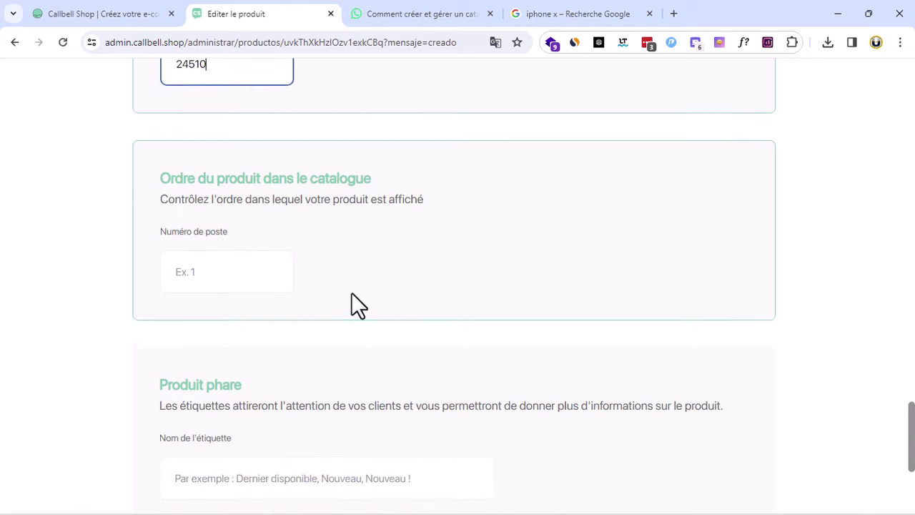
scroll(351, 292, down, 1)
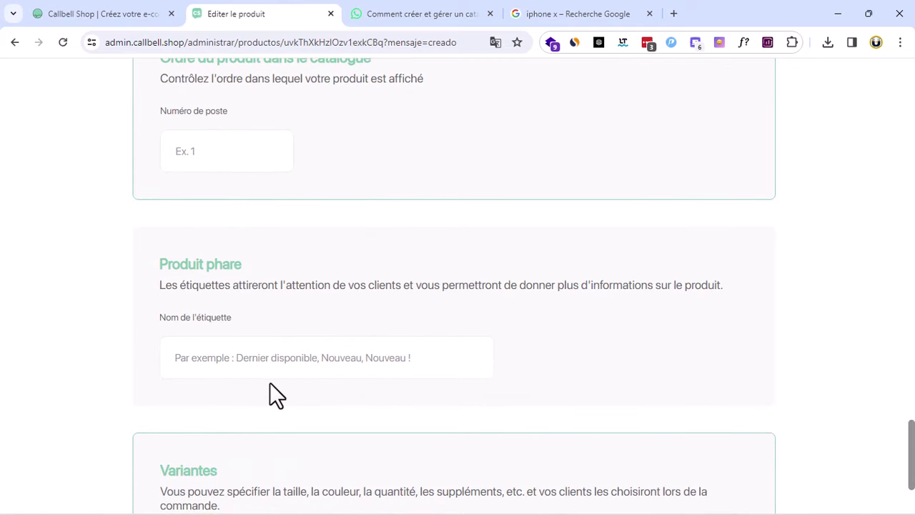
click(223, 360)
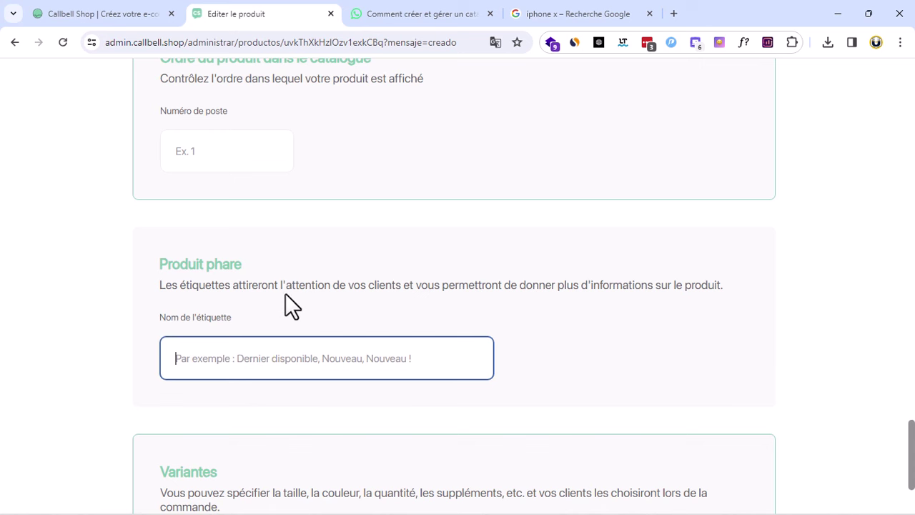
scroll(510, 330, down, 2)
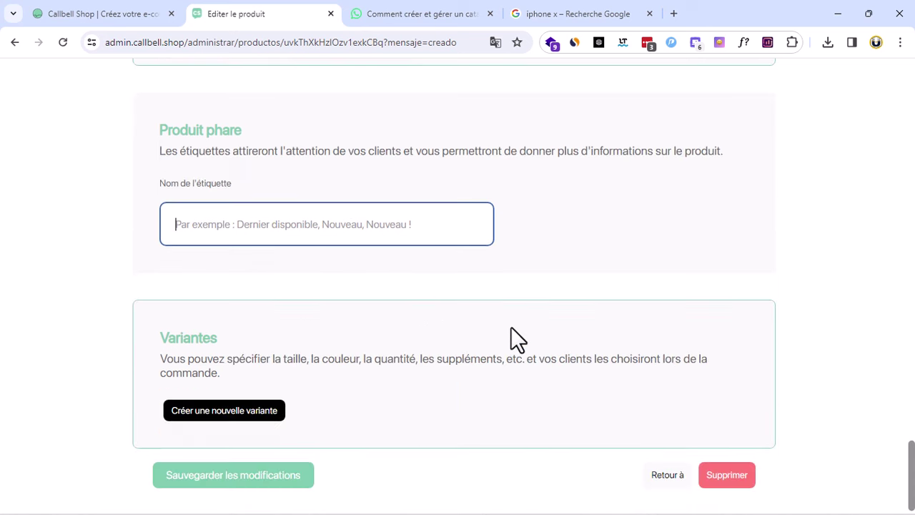
click(192, 336)
scroll(215, 365, down, 1)
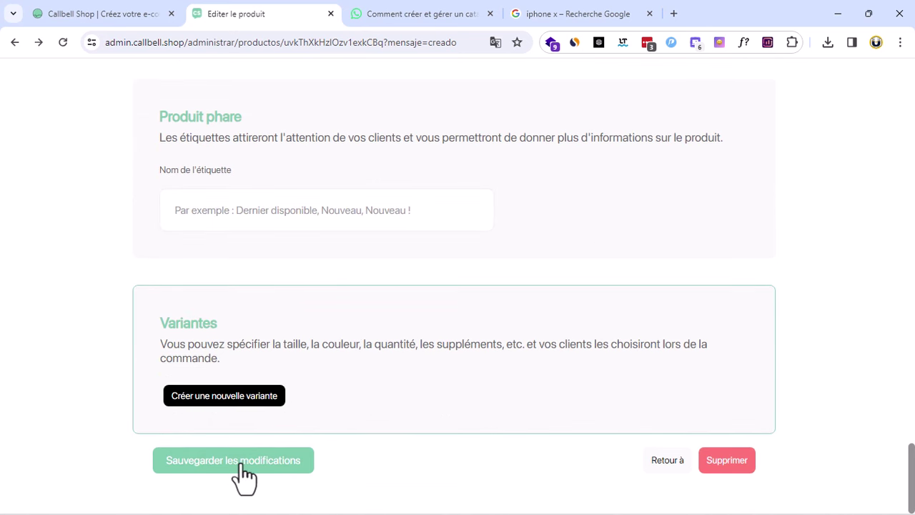
Start a new variant, cancel it, and review the Iphone X edit form again
click(228, 397)
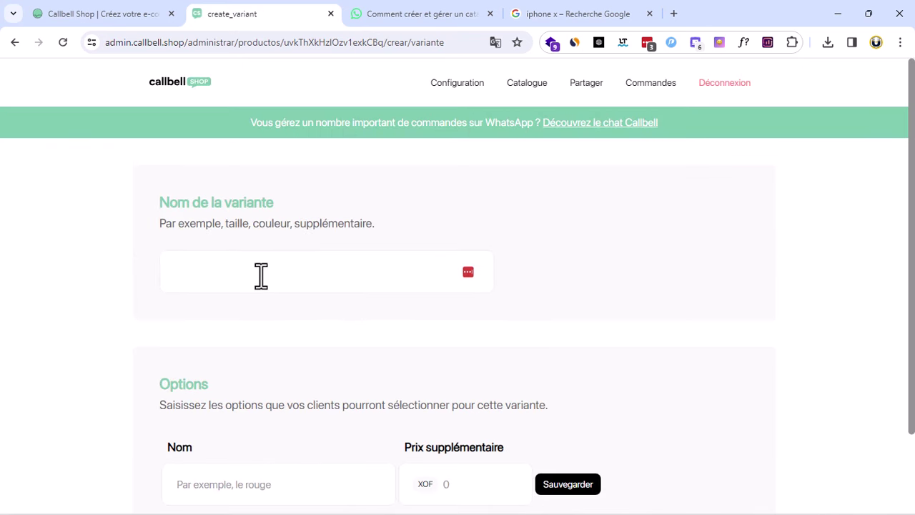
click(262, 273)
click(593, 289)
scroll(307, 279, down, 2)
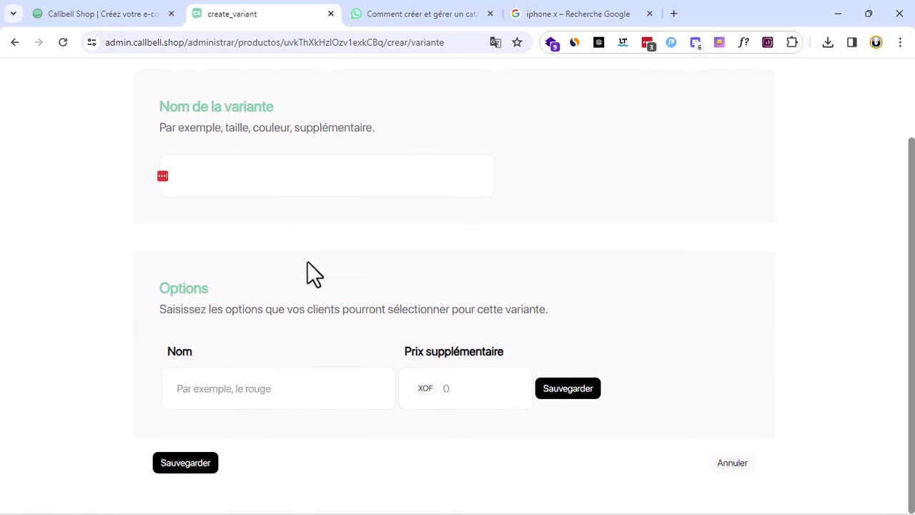
click(733, 463)
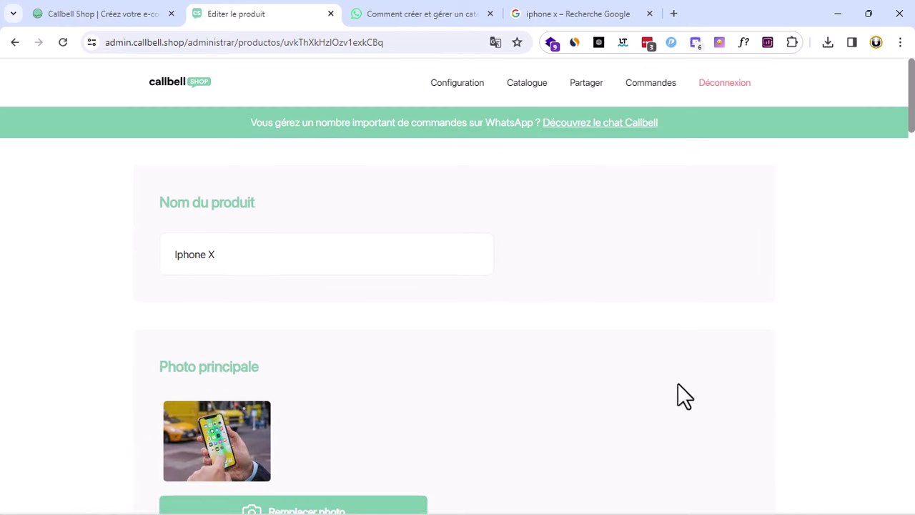
scroll(529, 380, down, 20)
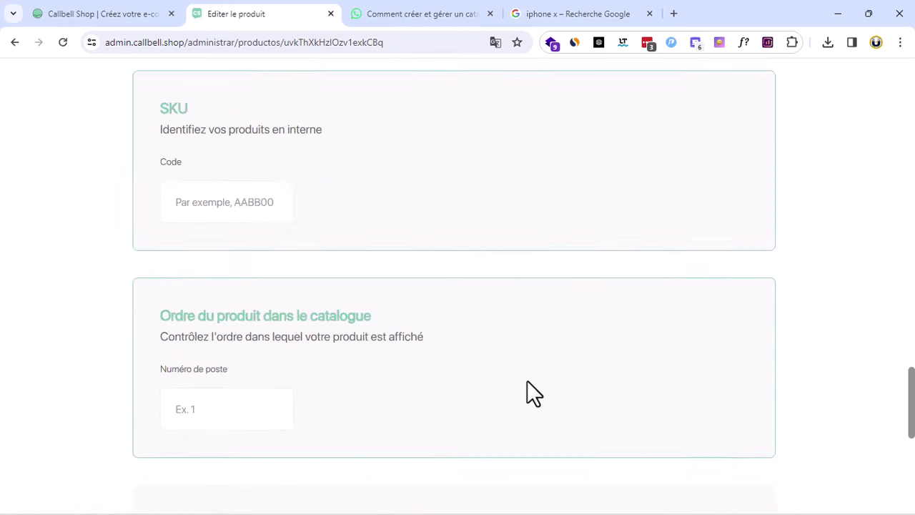
scroll(527, 381, down, 1)
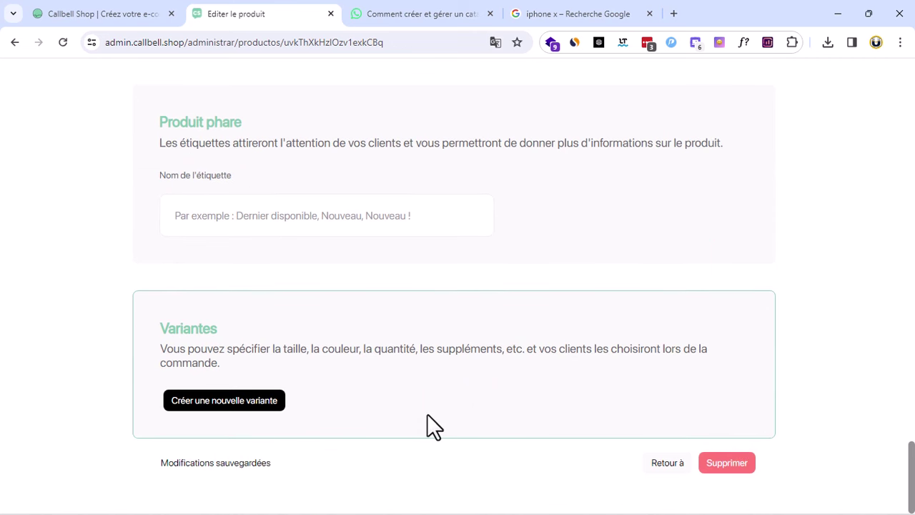
scroll(432, 414, up, 9)
scroll(433, 413, up, 15)
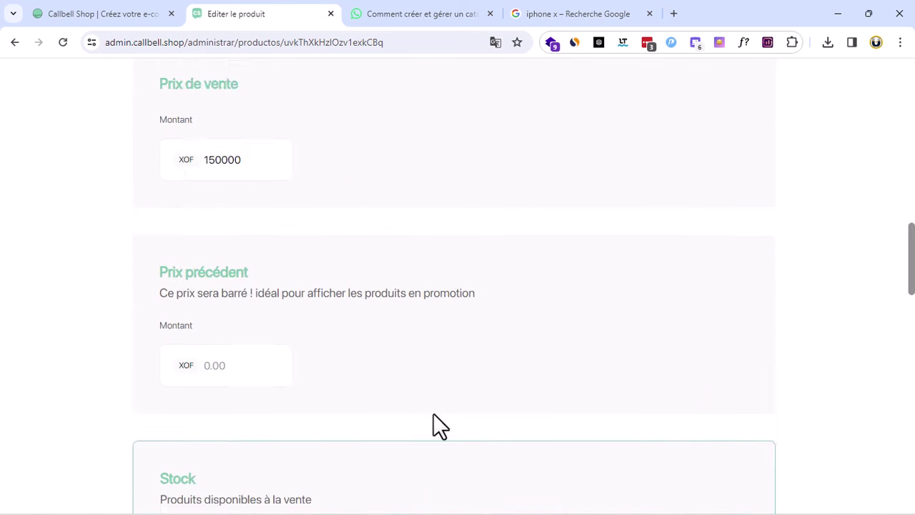
scroll(433, 414, down, 15)
scroll(429, 429, down, 5)
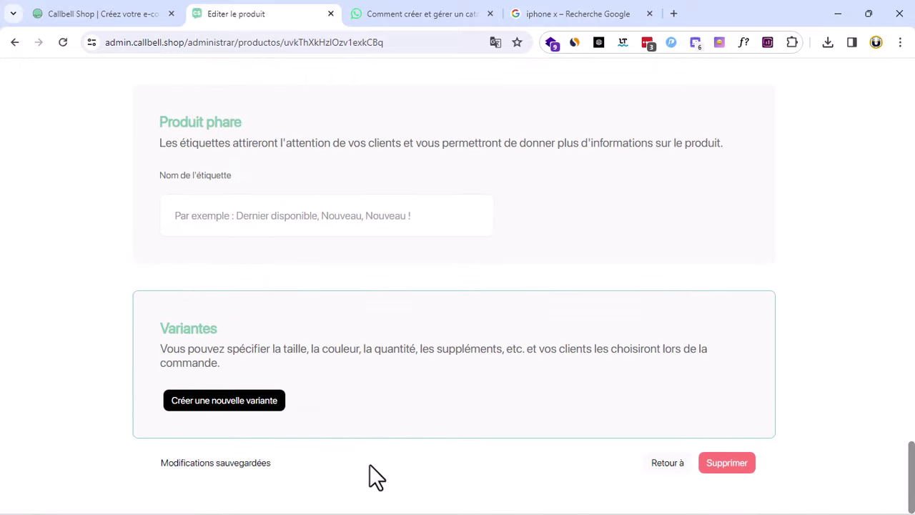
scroll(394, 450, up, 10)
scroll(391, 438, up, 15)
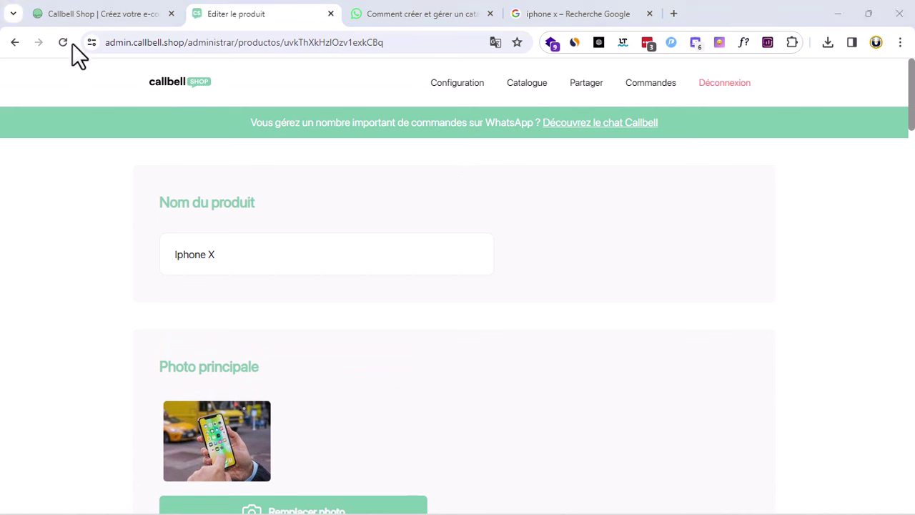
Check Iphone X at 150000 XOF in the catalogue, then open grof-business.callbell.shop
click(533, 85)
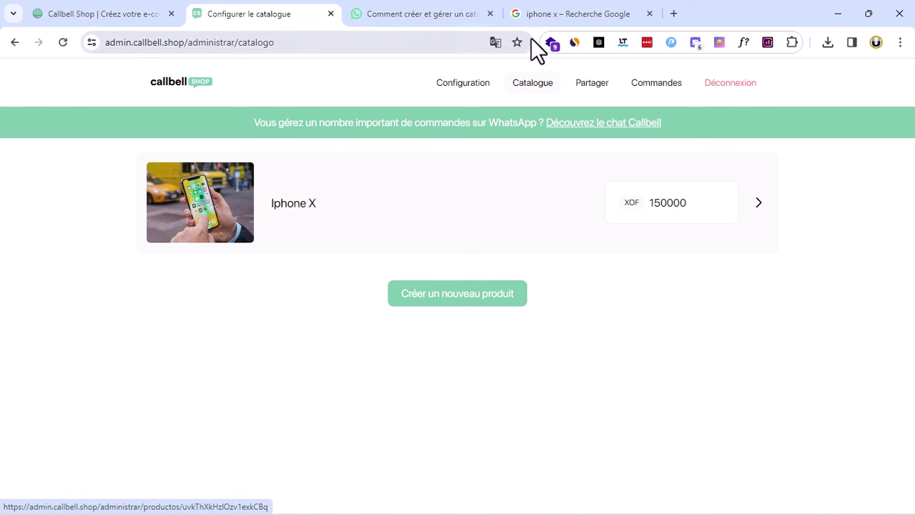
click(456, 87)
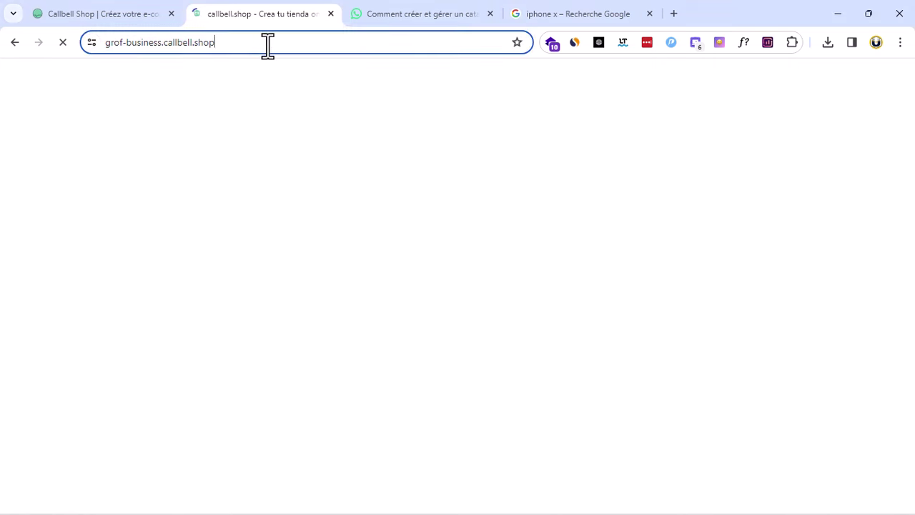
On the storefront, view the Iphone X card's second and third photos
drag(265, 41, 94, 45)
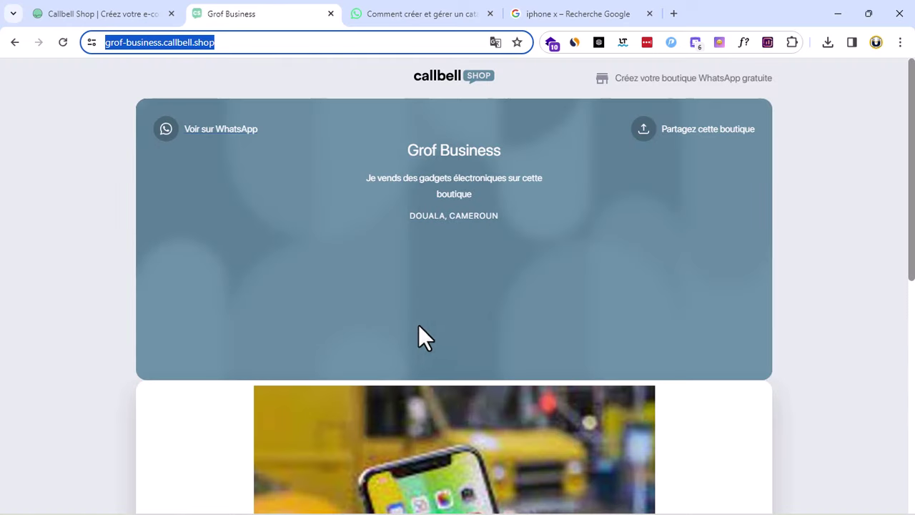
scroll(752, 314, down, 5)
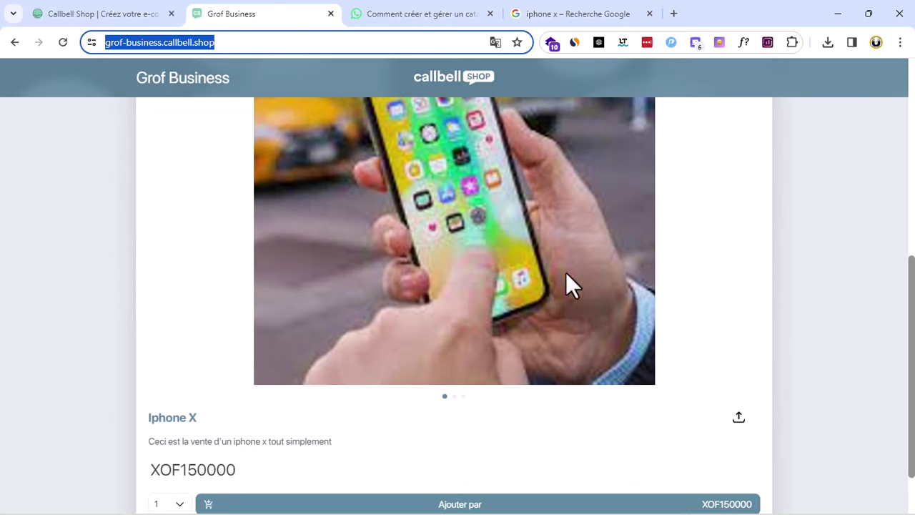
scroll(535, 276, up, 5)
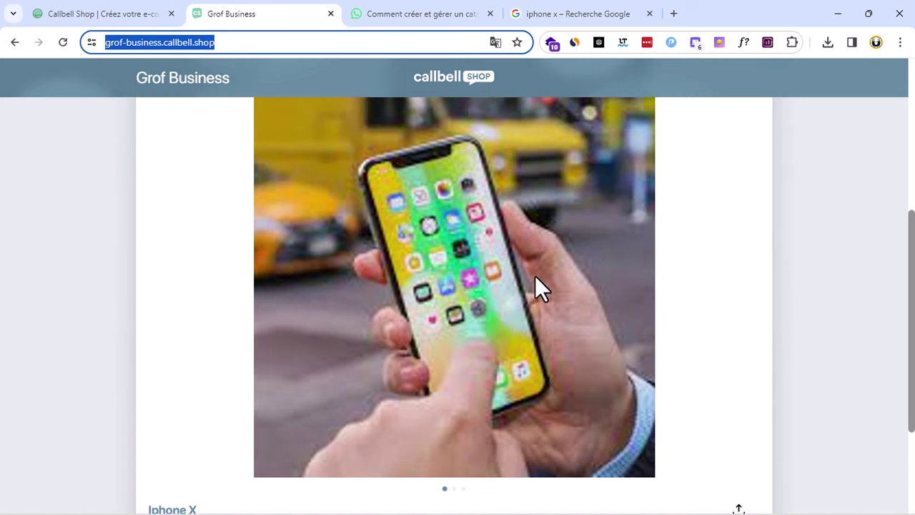
scroll(535, 276, down, 5)
scroll(534, 276, up, 2)
scroll(535, 275, down, 2)
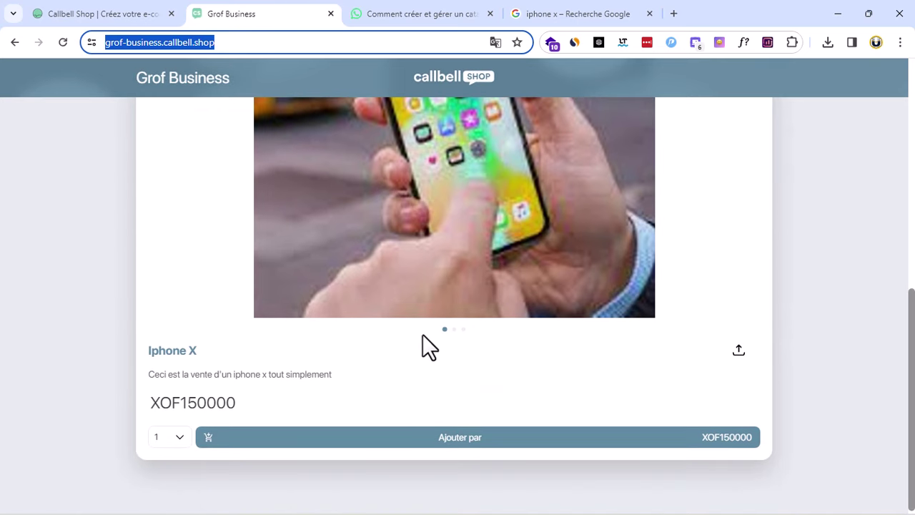
scroll(486, 301, up, 3)
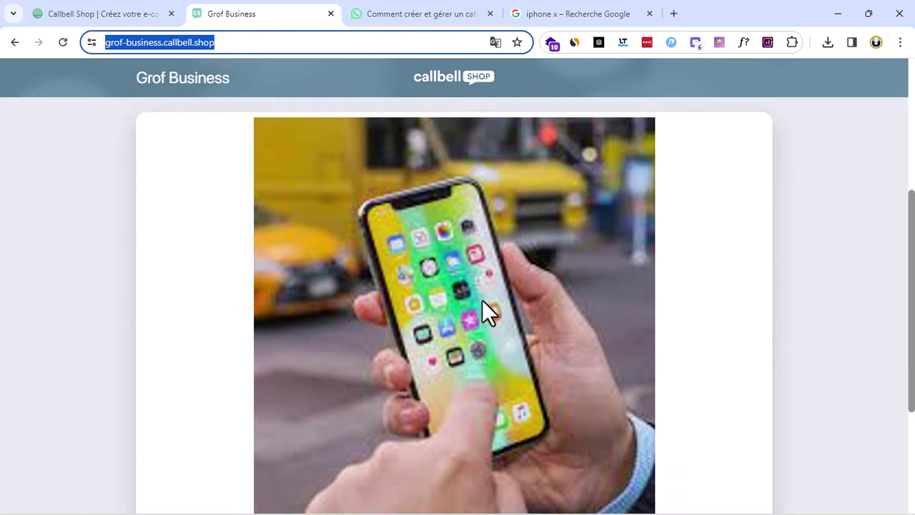
scroll(482, 301, down, 2)
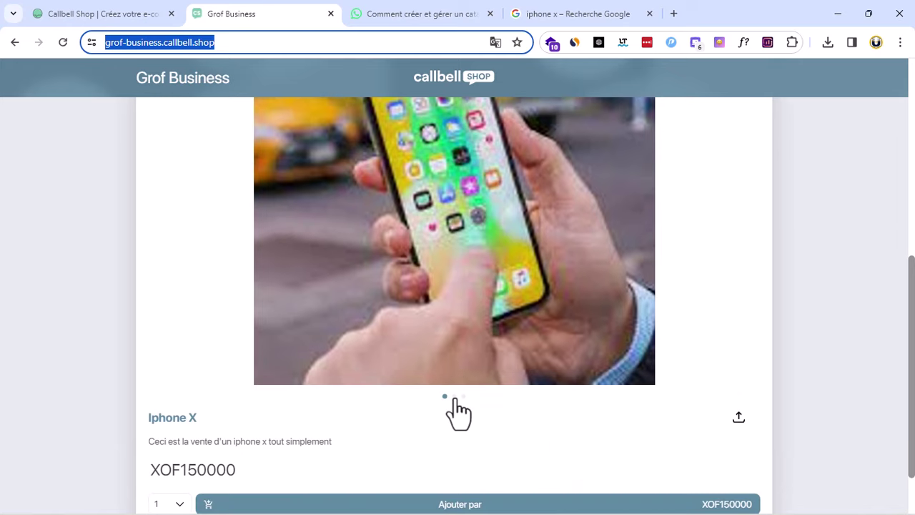
click(454, 397)
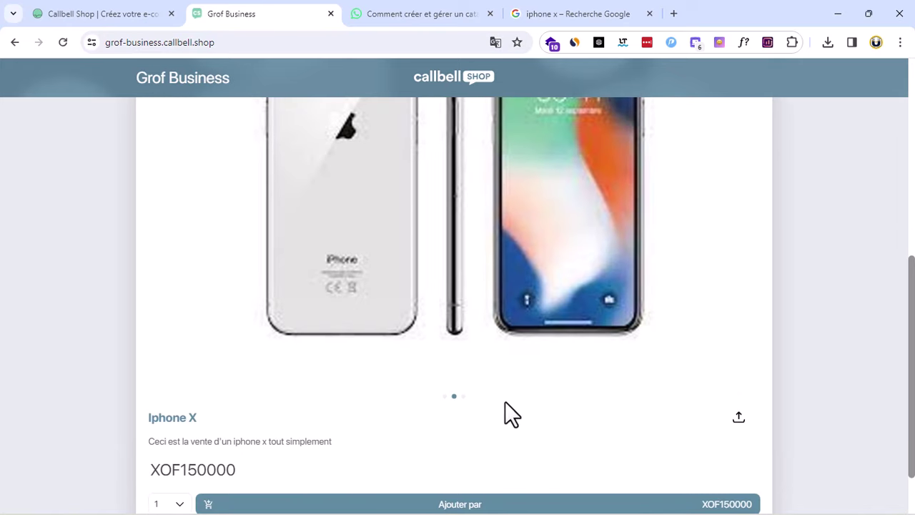
scroll(521, 408, up, 3)
scroll(520, 397, down, 3)
click(462, 396)
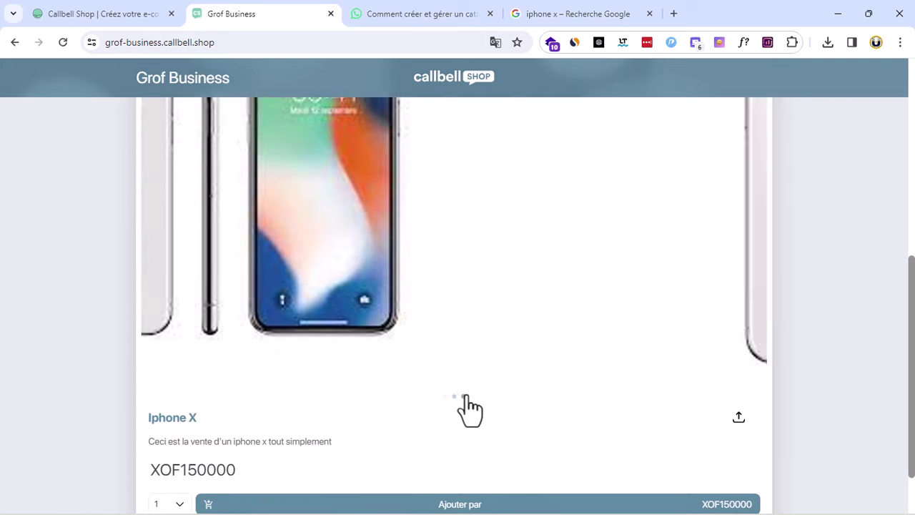
scroll(515, 378, up, 5)
scroll(515, 379, down, 6)
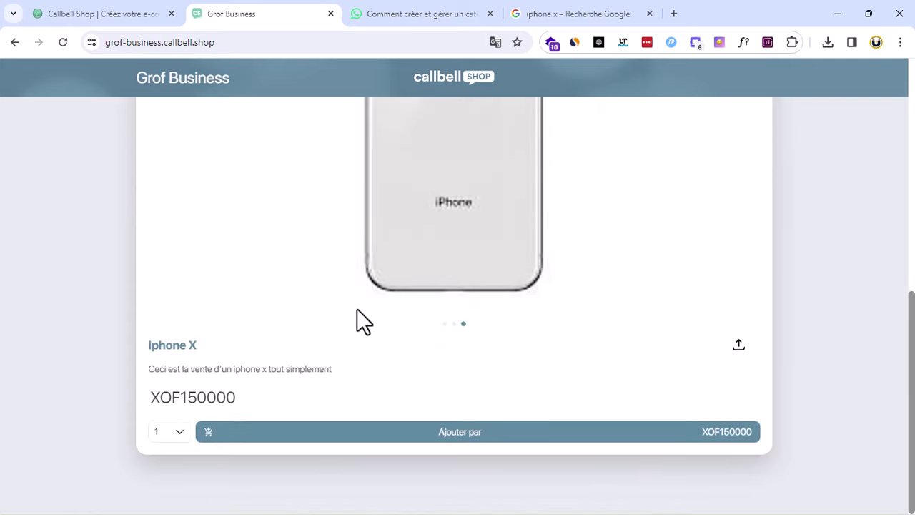
Add one Iphone X to the cart and fill in the order form with Prendre un rendez-vous and the customer's name
click(472, 434)
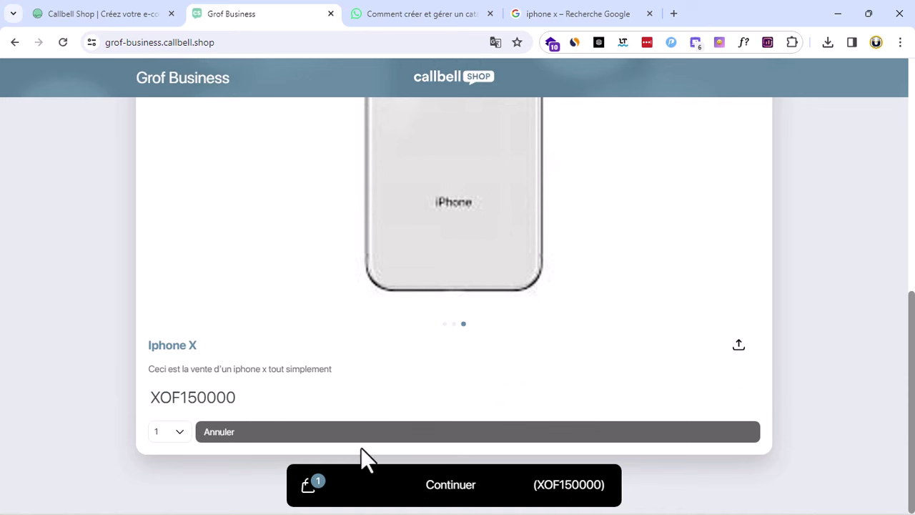
click(453, 492)
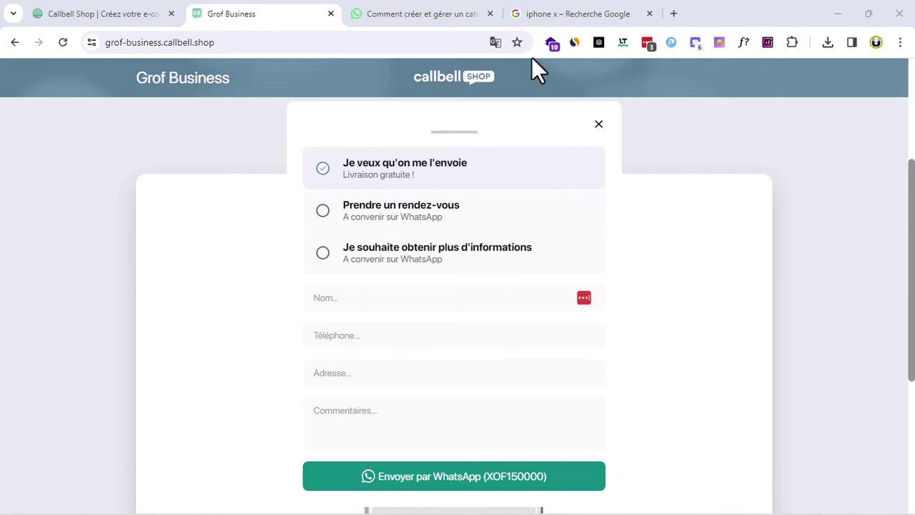
scroll(457, 222, up, 2)
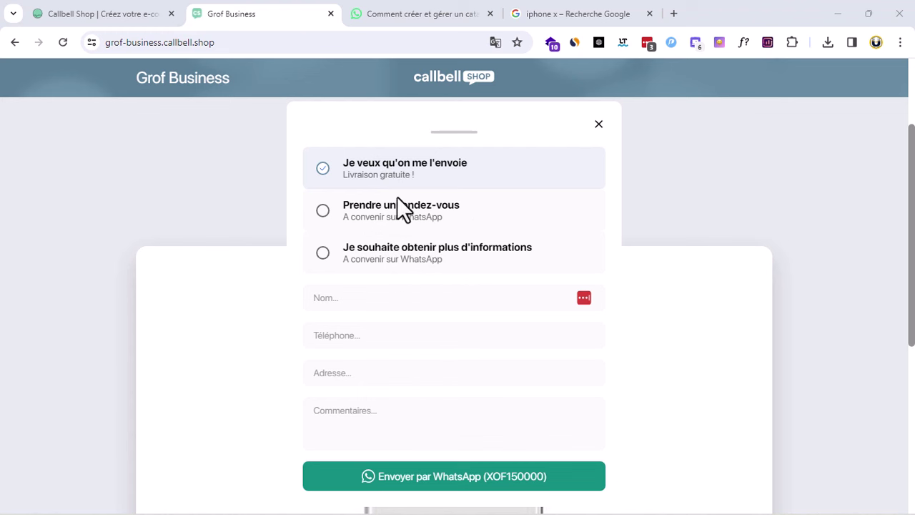
click(396, 251)
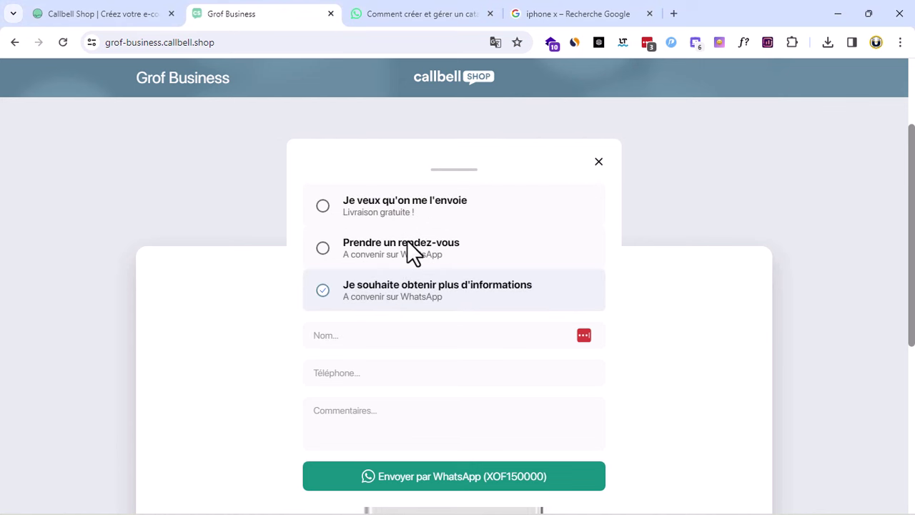
click(377, 339)
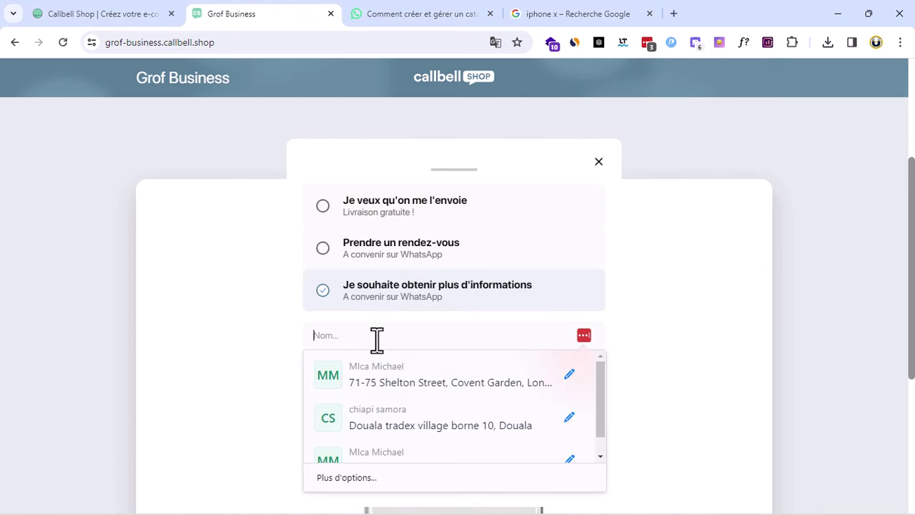
click(491, 244)
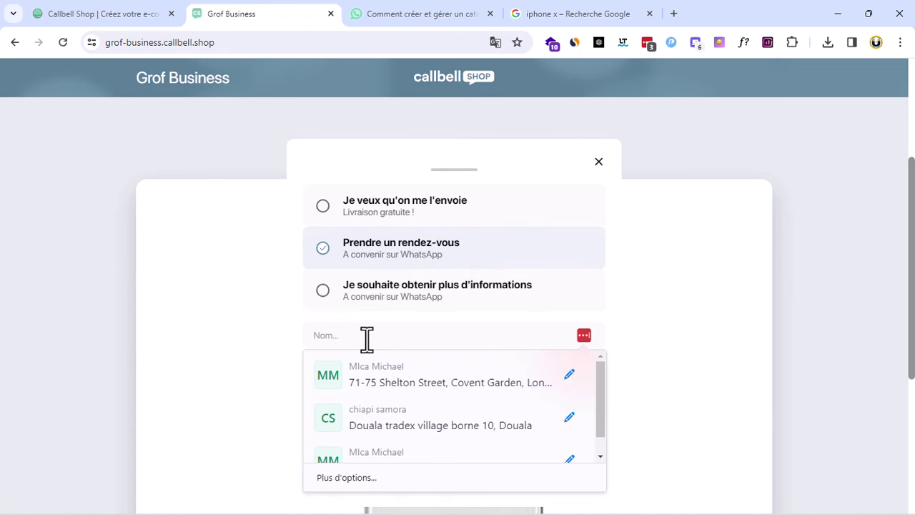
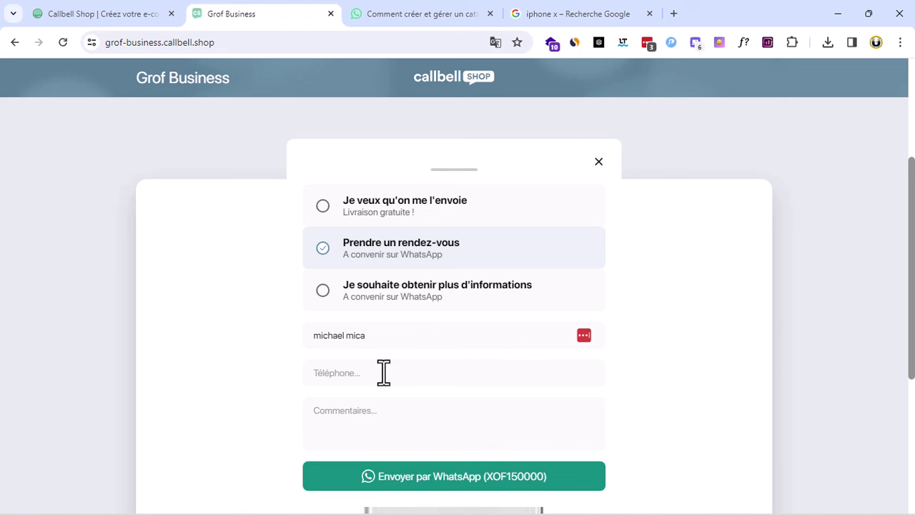
click(381, 374)
click(445, 325)
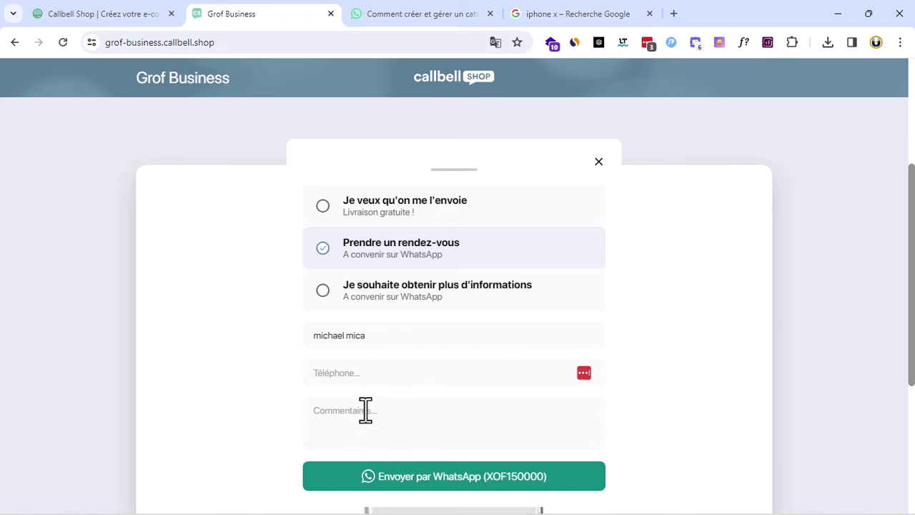
Send the order via WhatsApp and review its 1 x Iphone X, XOF150000 and order code
click(411, 483)
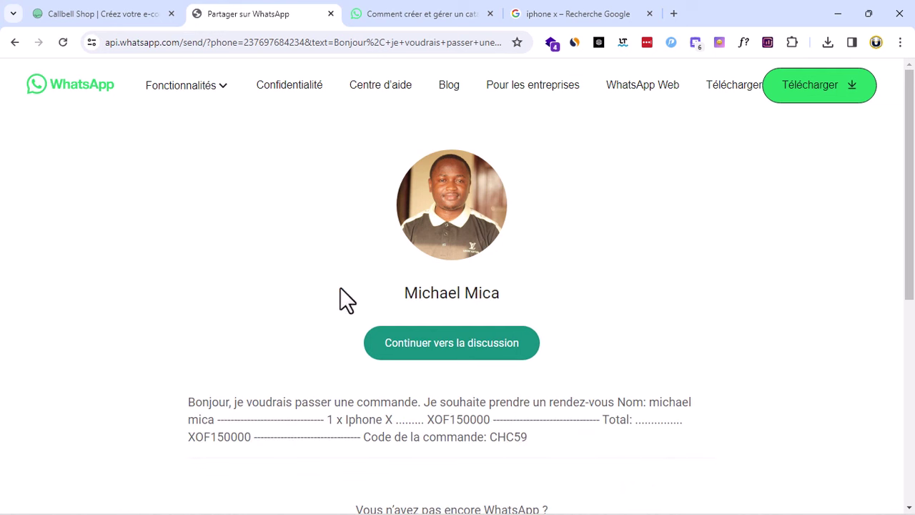
drag(194, 400, 670, 437)
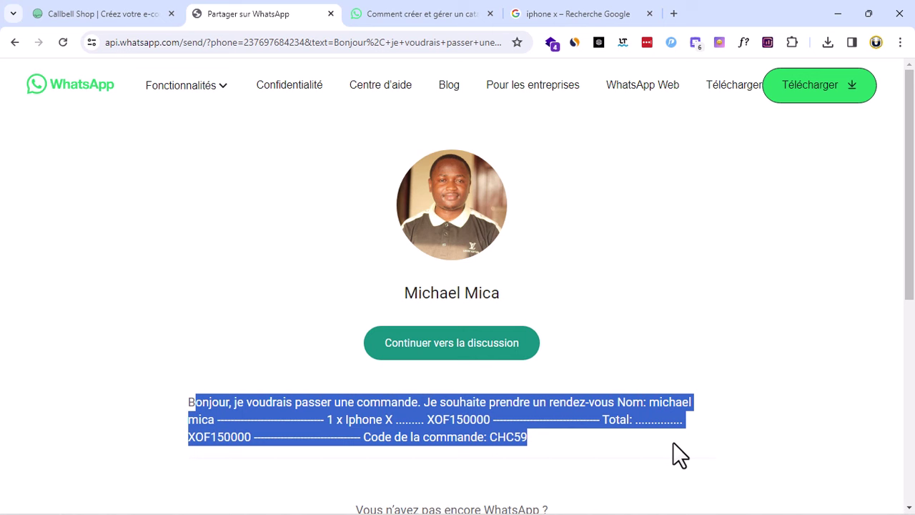
click(571, 448)
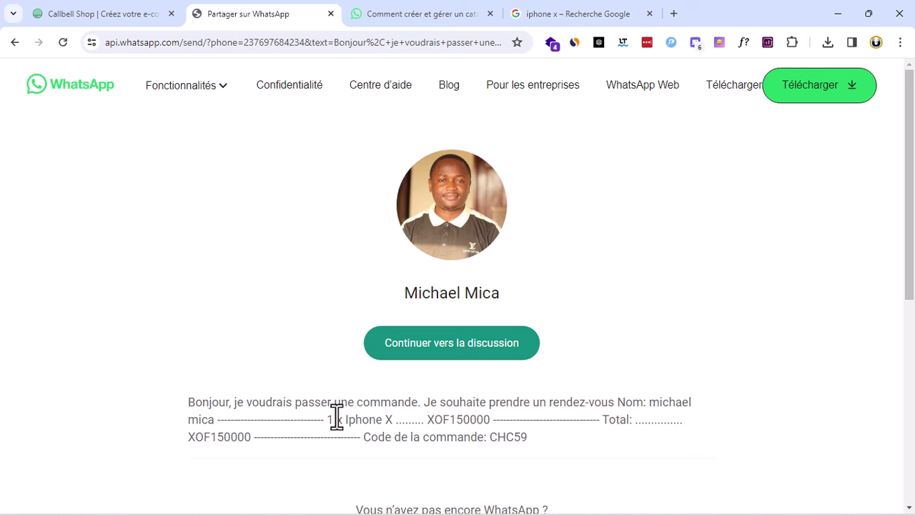
drag(329, 421, 350, 422)
drag(450, 421, 472, 422)
drag(492, 444, 520, 452)
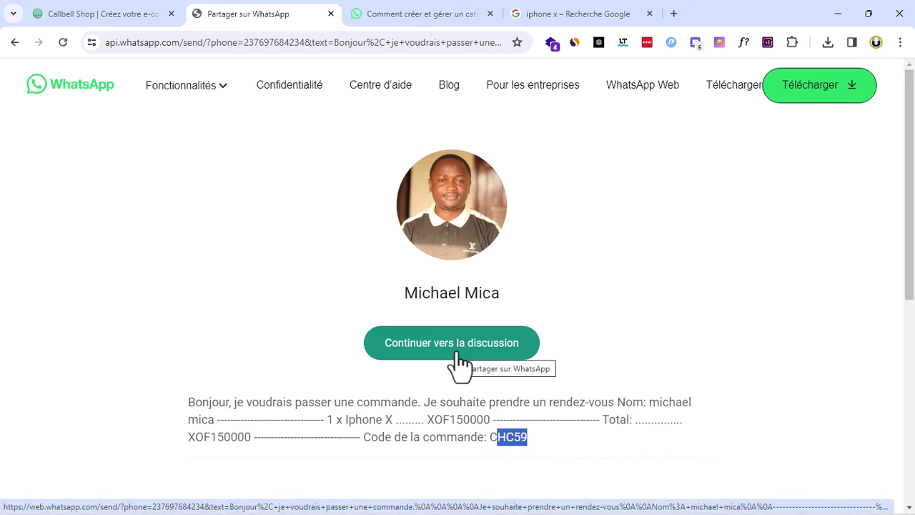
click(15, 42)
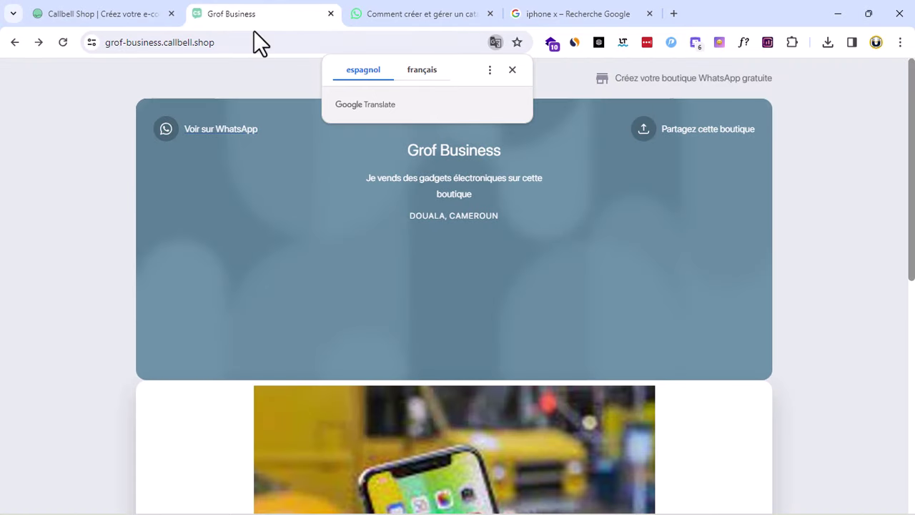
Confirm the XOF150000 Iphone X order in Commandes, then switch to the callbell.shop/fr tab
click(225, 43)
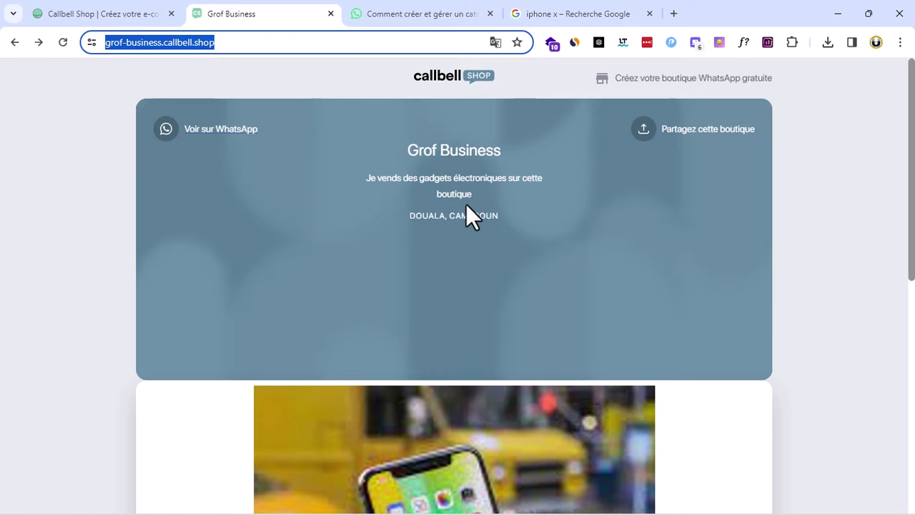
scroll(468, 214, down, 5)
scroll(520, 290, up, 5)
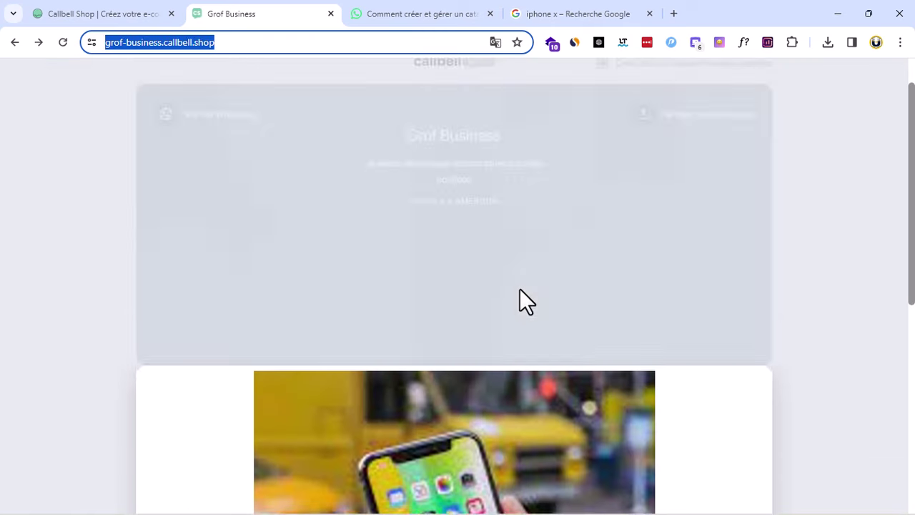
click(14, 43)
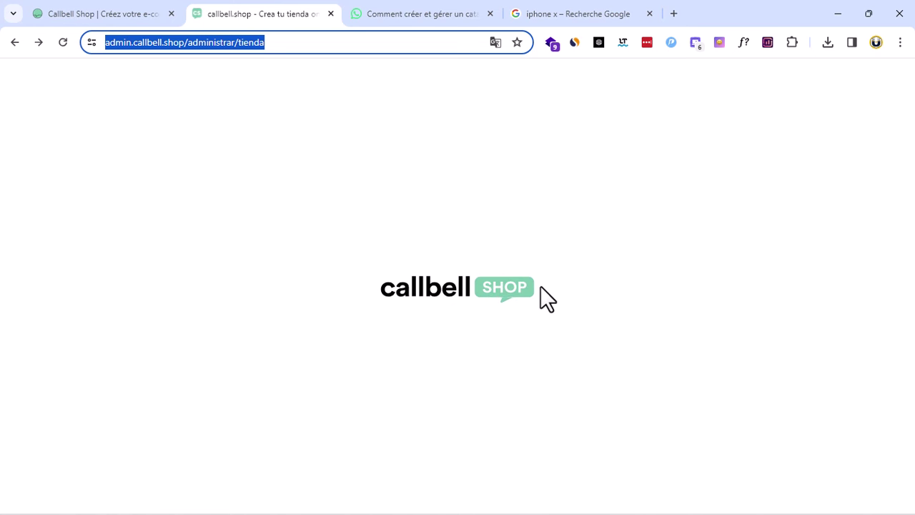
click(652, 90)
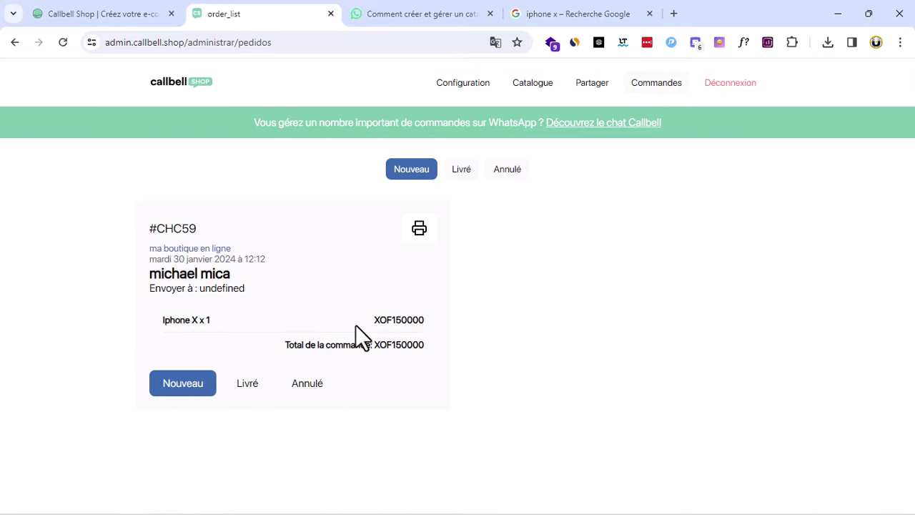
click(100, 11)
scroll(779, 401, down, 4)
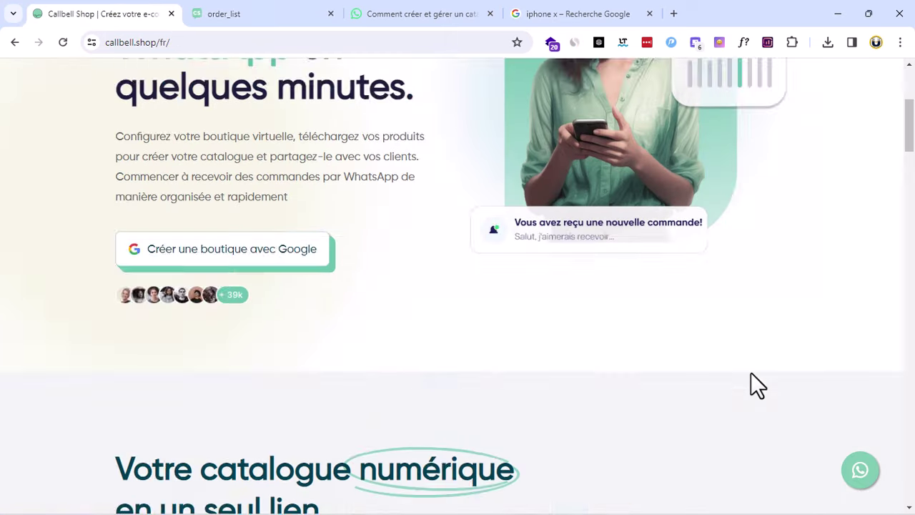
scroll(750, 373, up, 4)
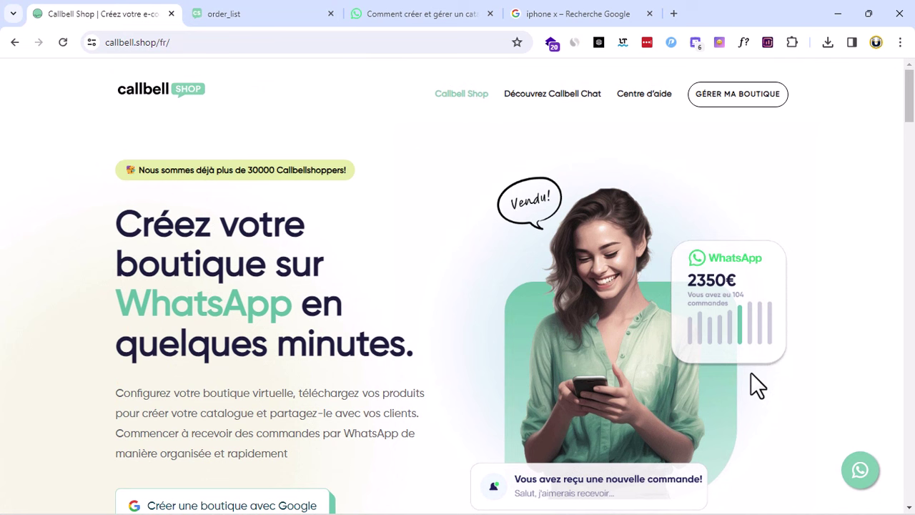